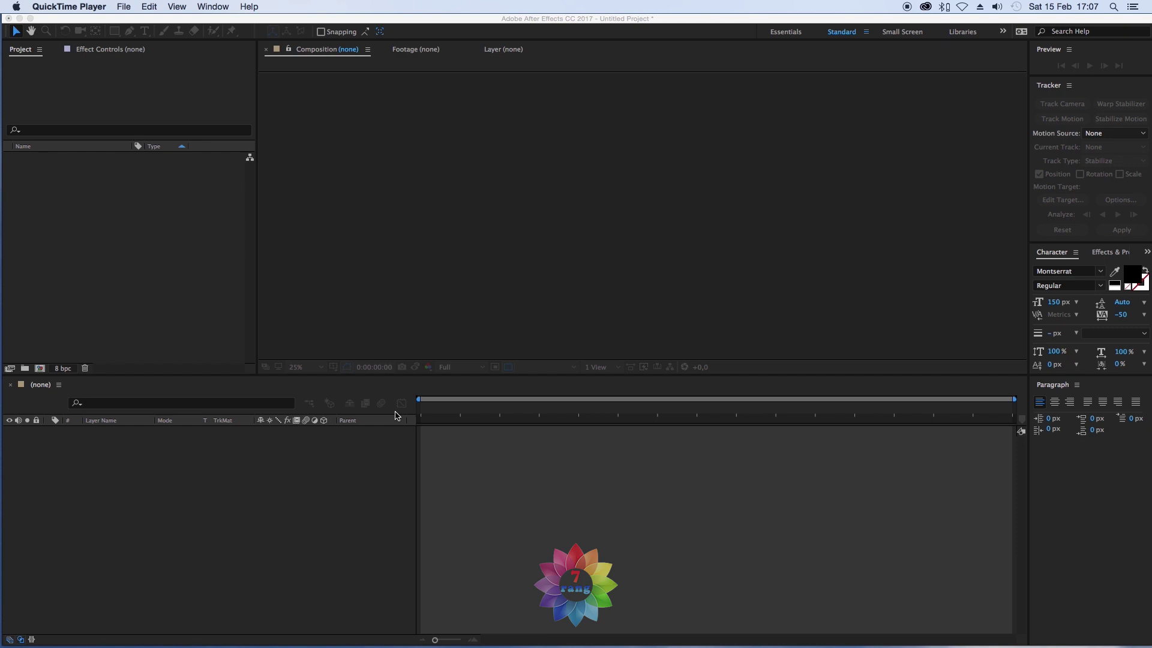
- Switch from QuickTime Player to the empty untitled After Effects project
click(690, 23)
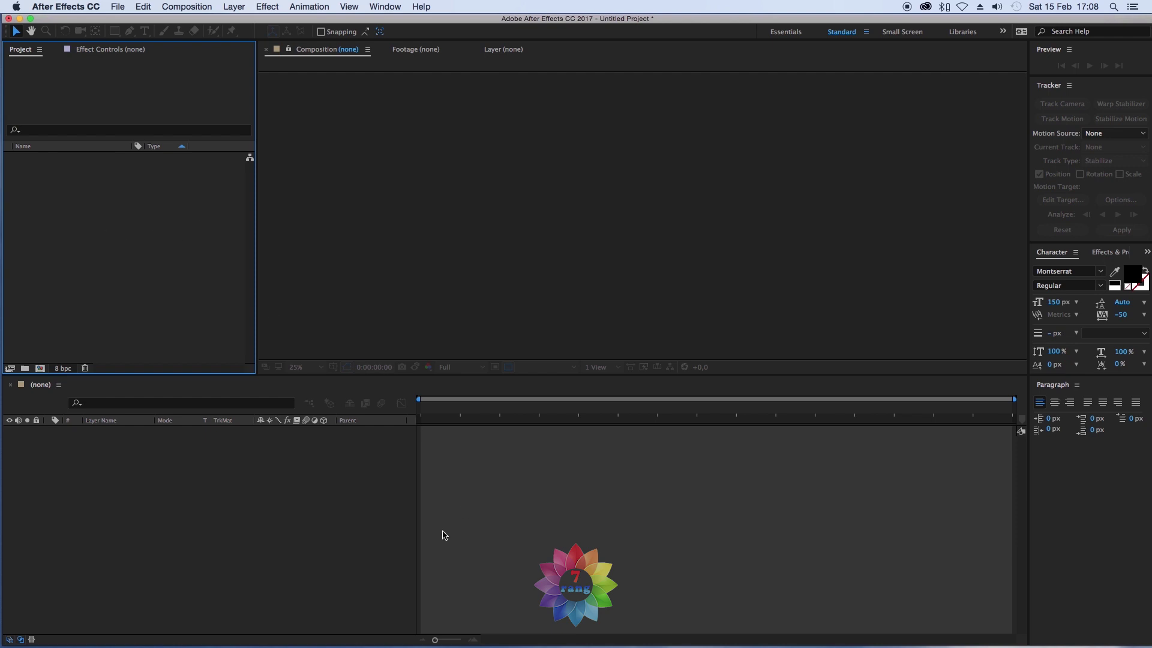
- Import angri.ai as Composition - Retain Layer Sizes
double_click(122, 260)
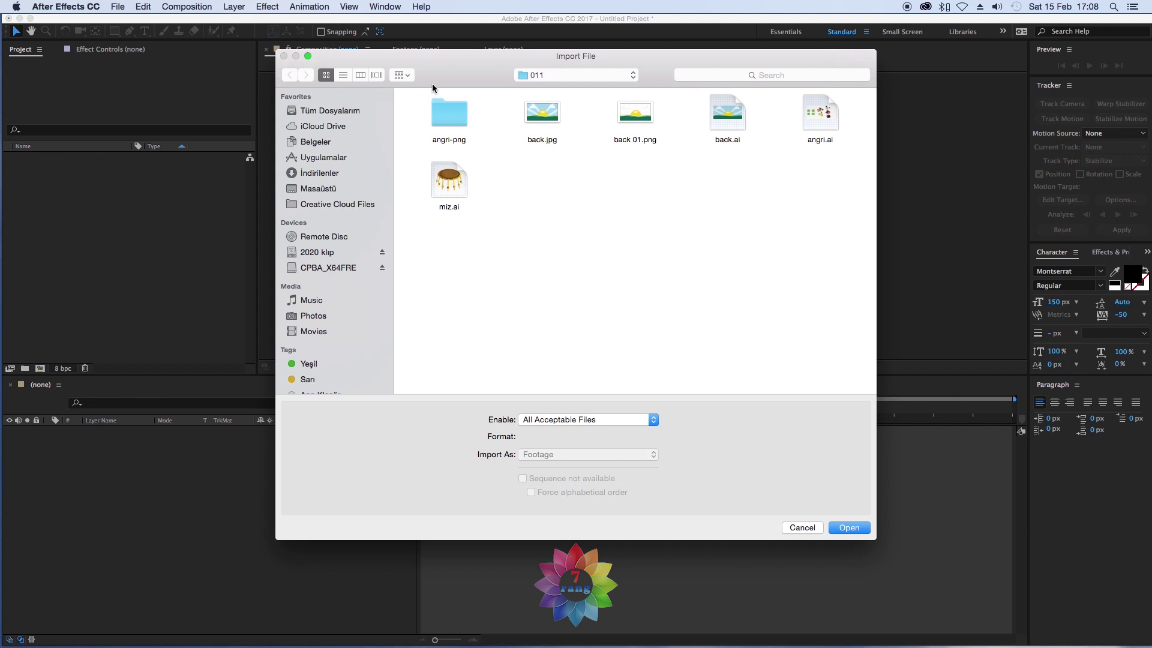
click(828, 123)
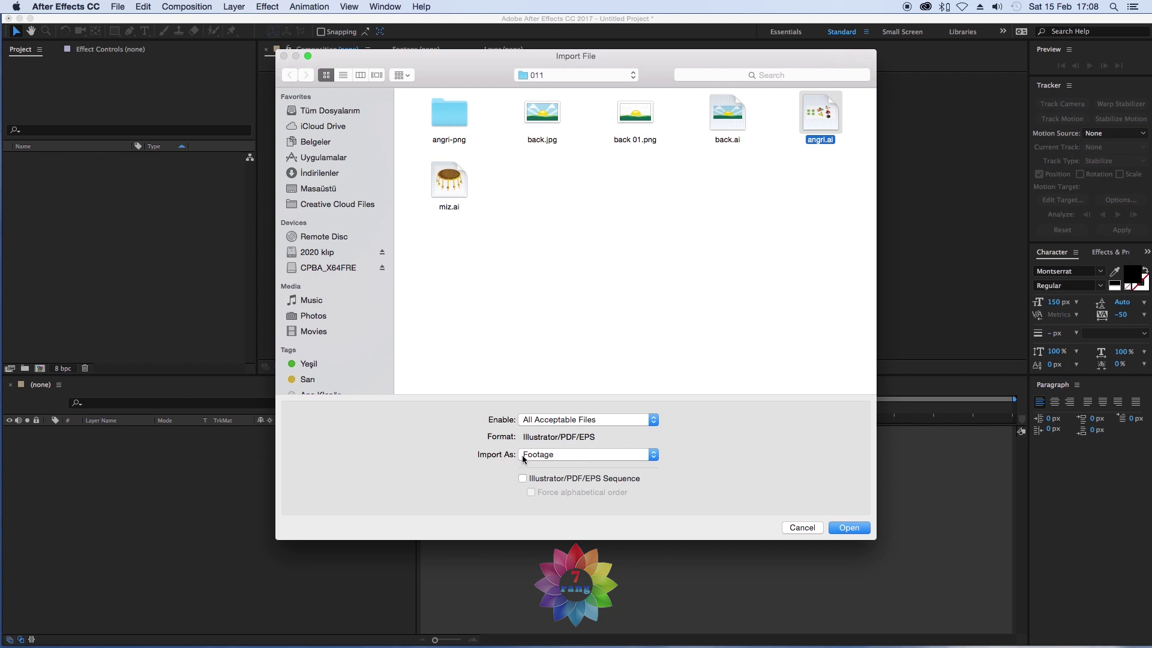
click(557, 456)
click(569, 476)
click(854, 530)
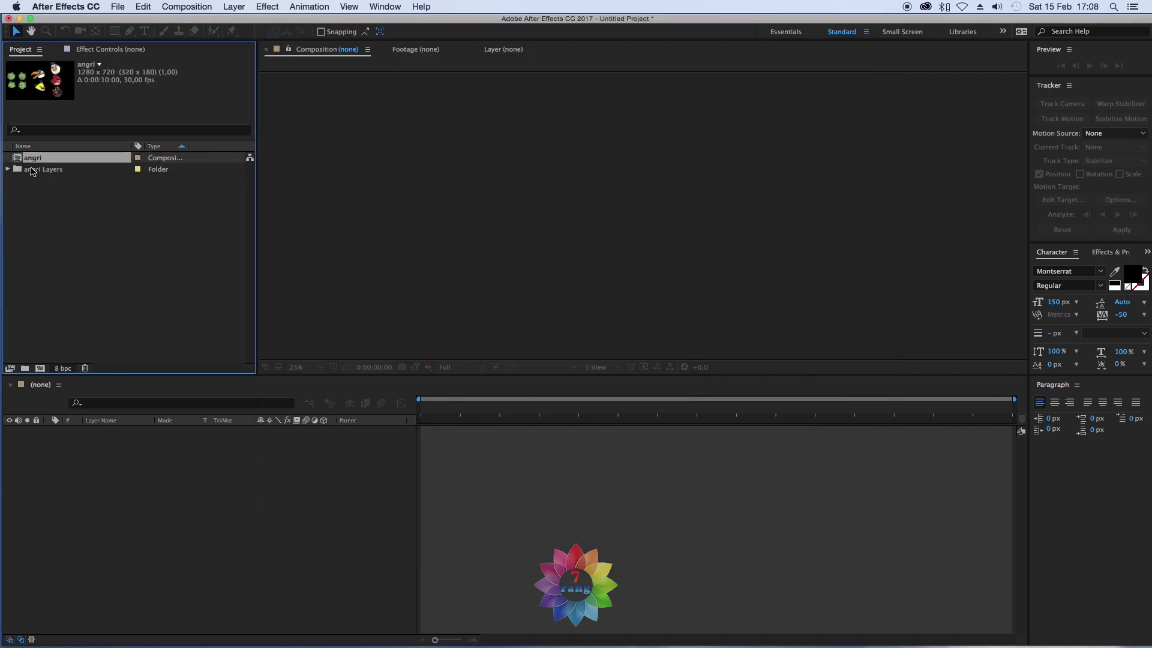
- Peek into the angri Layers folder, then open the angri composition
click(8, 169)
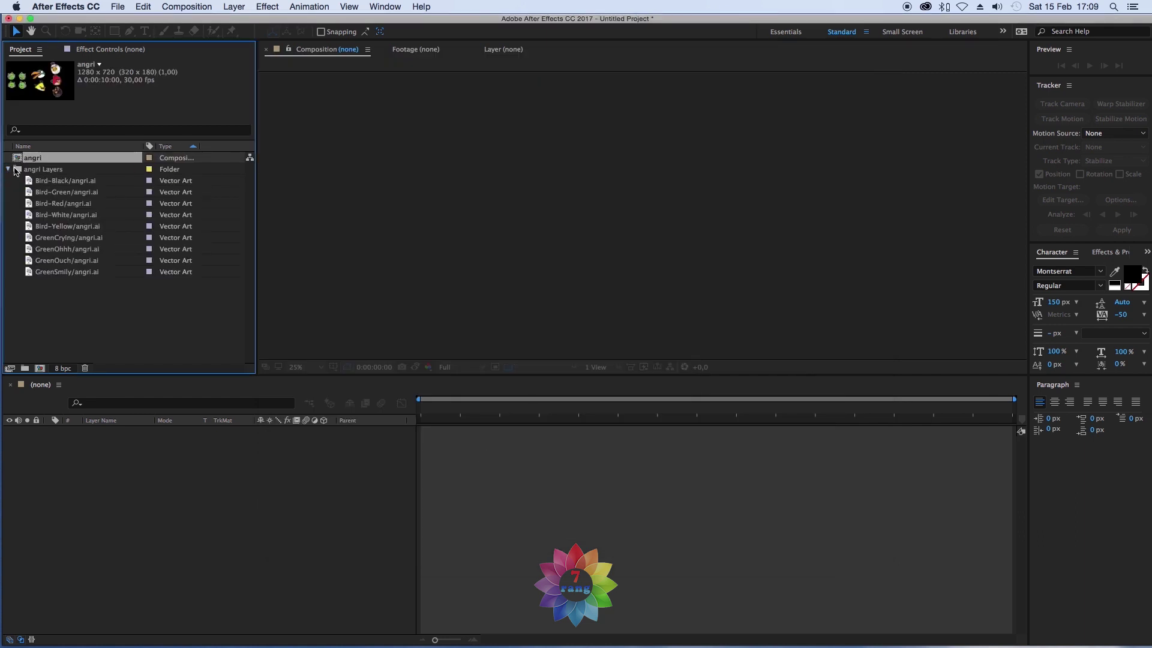
click(8, 169)
double_click(35, 158)
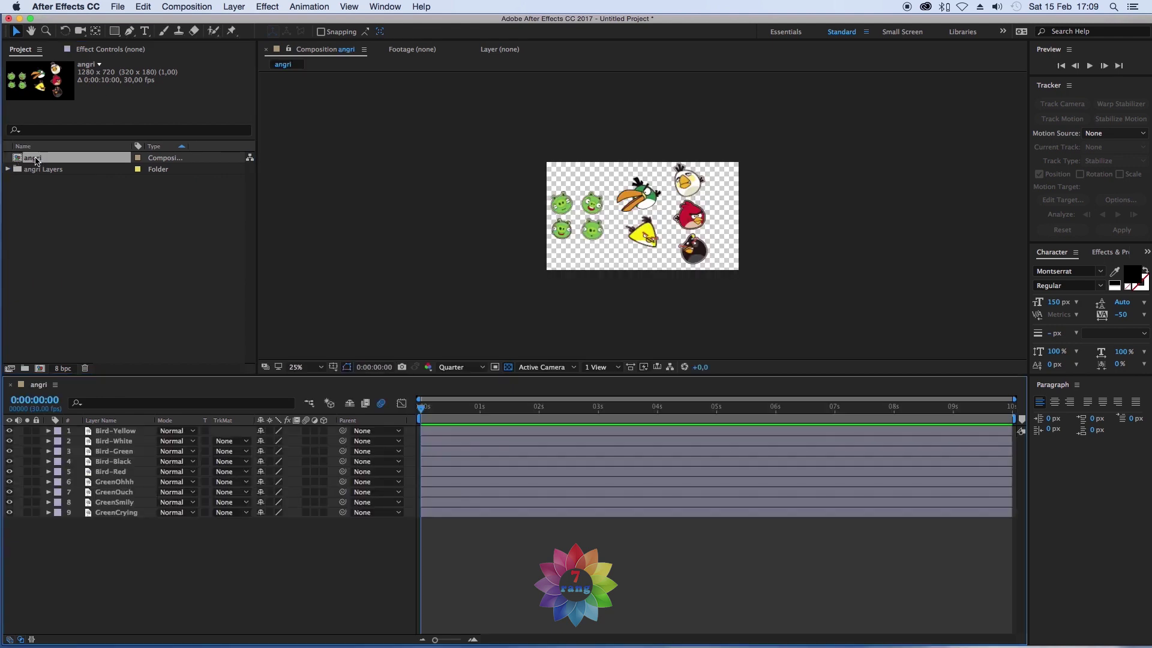
- Scroll through the angri timeline layers, then bring up the file import window again
scroll(645, 217, down, 6)
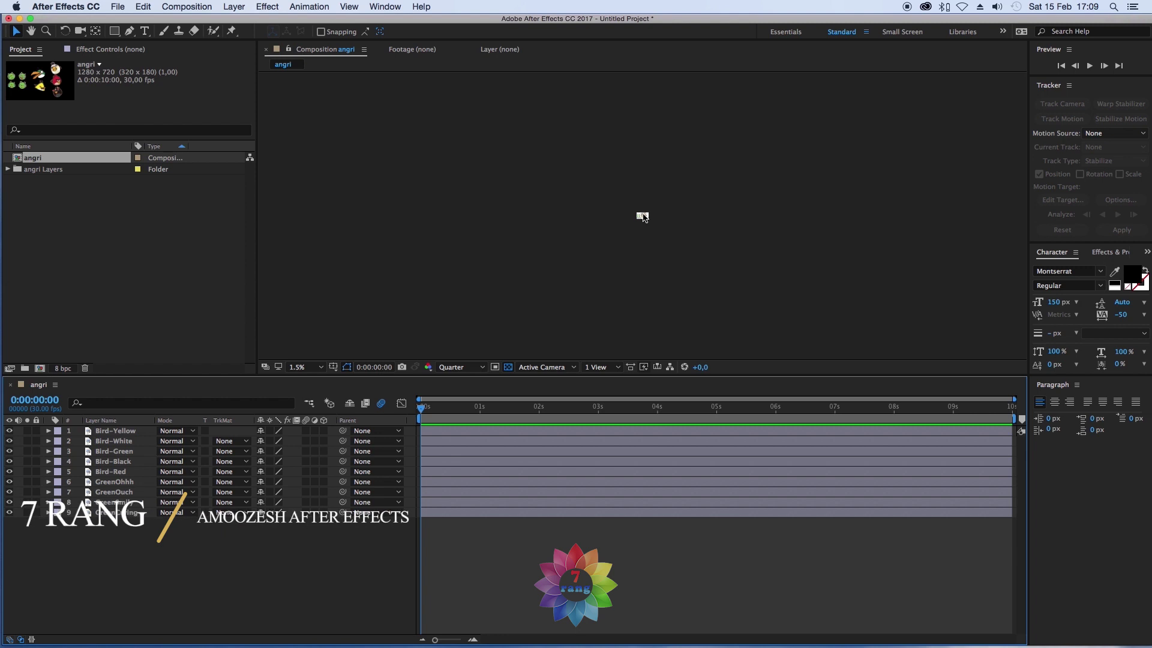
scroll(643, 217, up, 6)
scroll(645, 215, up, 5)
scroll(644, 215, down, 10)
scroll(644, 216, up, 6)
scroll(644, 216, up, 2)
scroll(645, 216, down, 2)
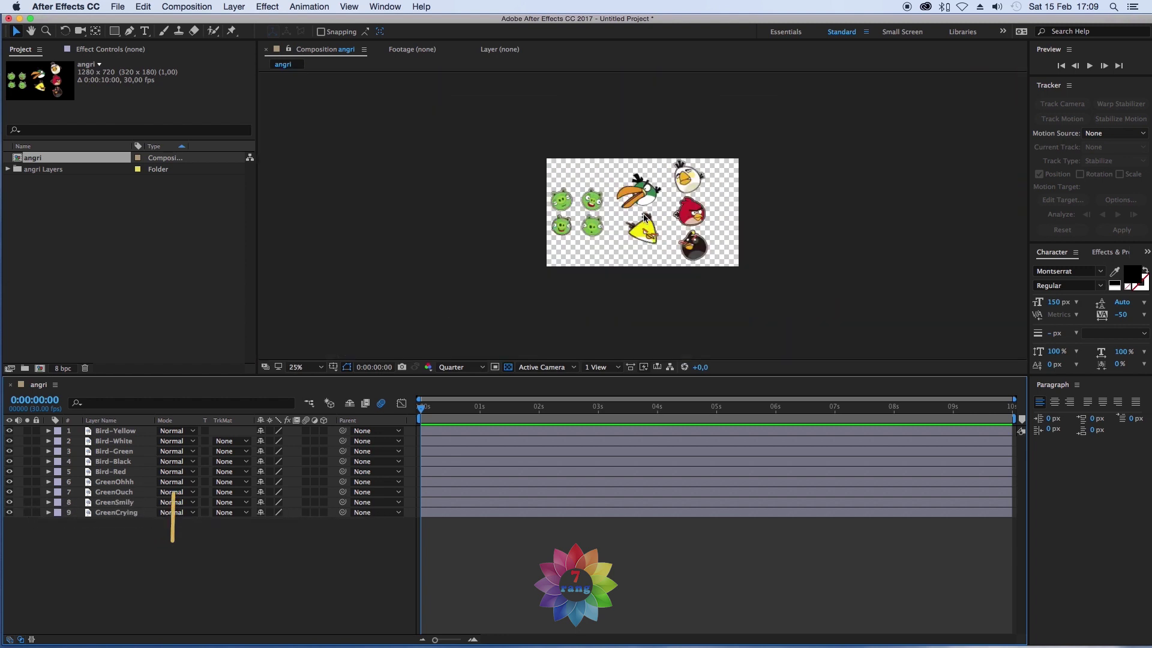
click(68, 253)
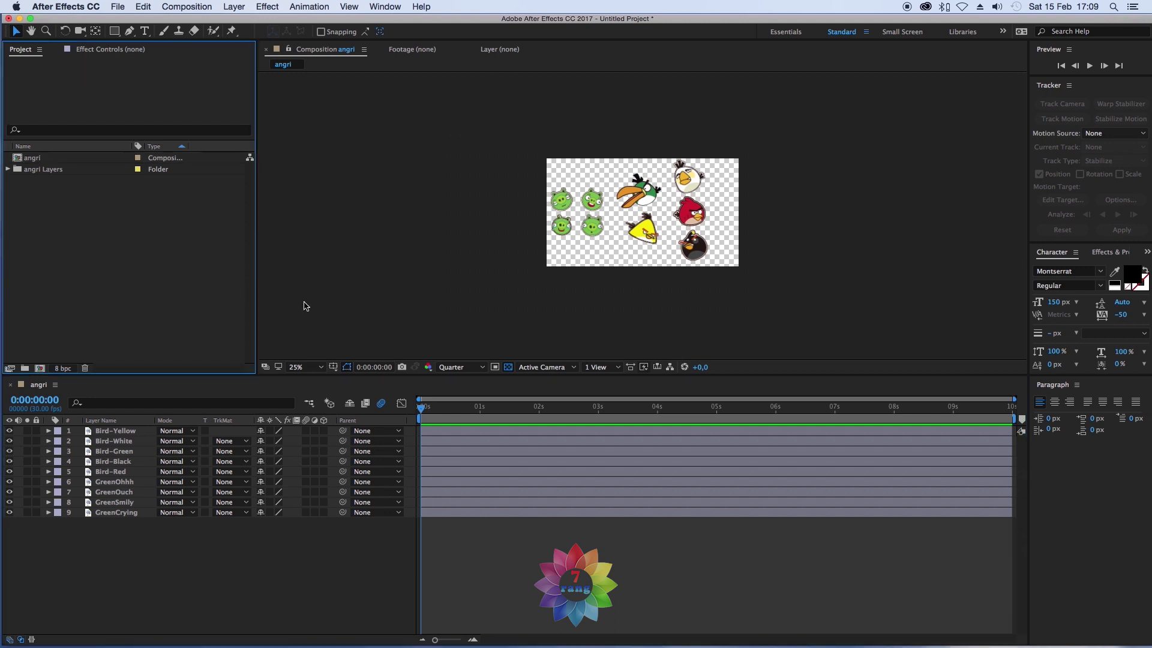
double_click(47, 230)
- Cancel a first angri-png import and toggle bird layers 1–7 hidden and visible again
click(454, 118)
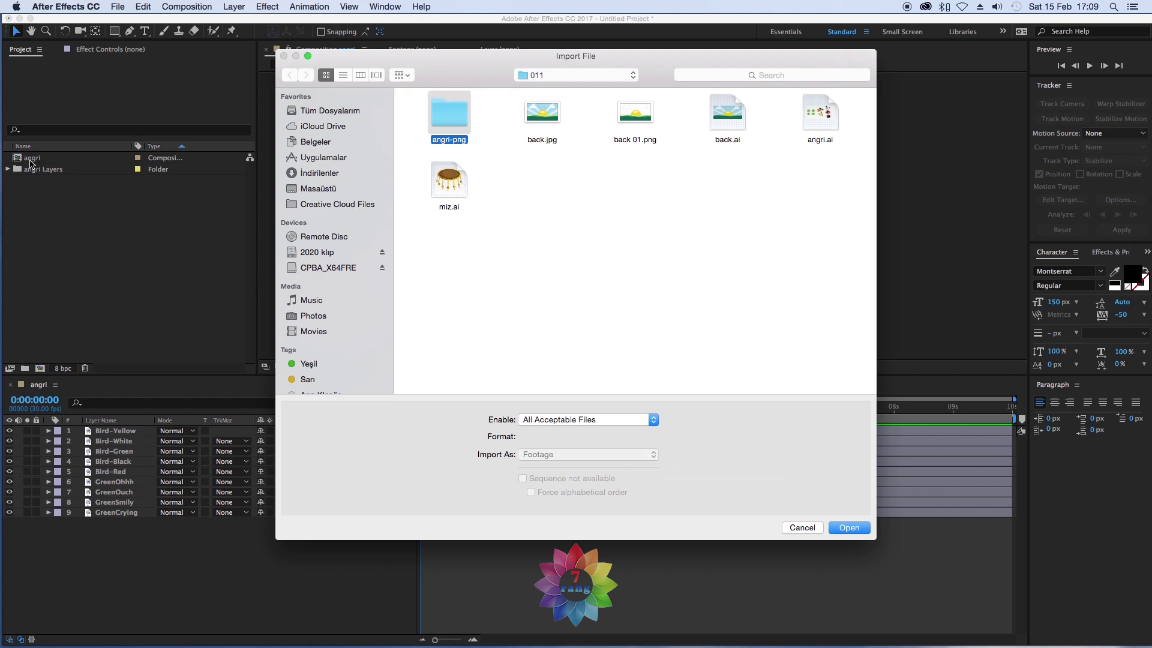
click(815, 528)
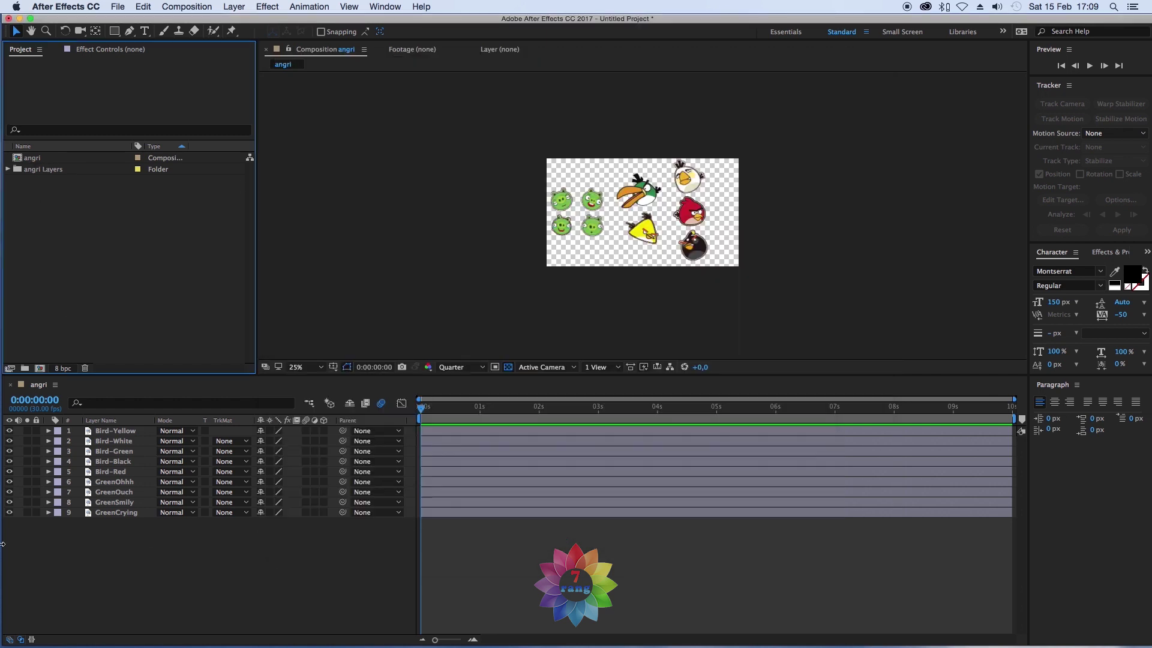
mouse_move(9, 431)
mouse_down()
mouse_move(9, 492)
mouse_move(12, 429)
mouse_up()
click(8, 512)
click(9, 512)
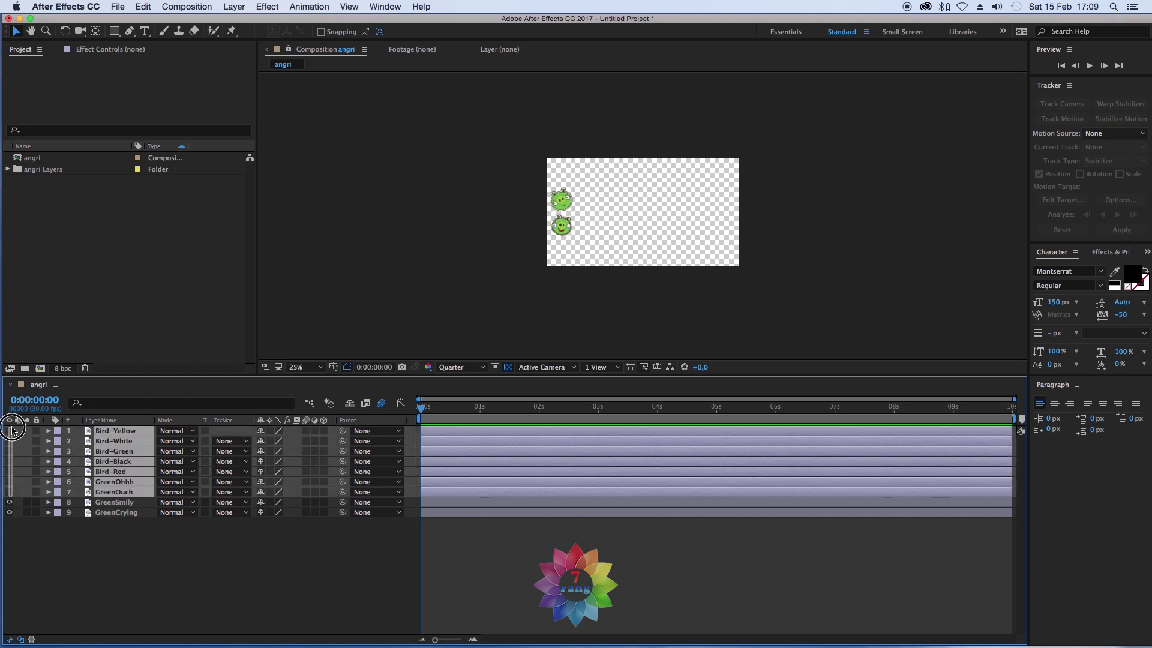
click(10, 431)
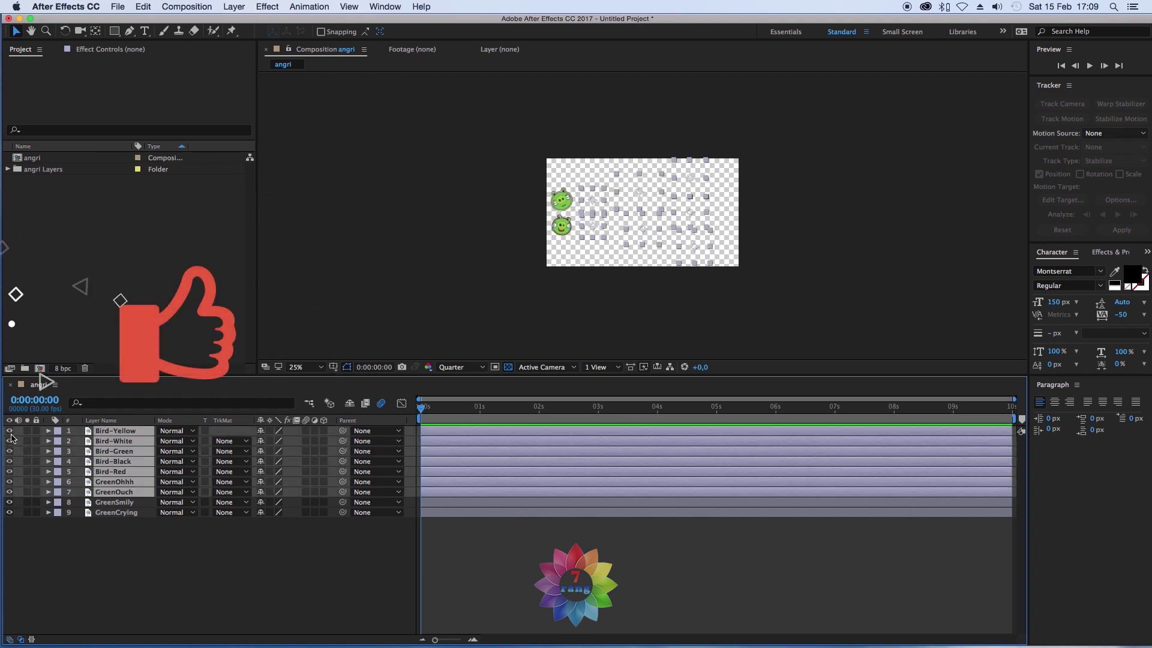
- Import the angri-png folder into the project
double_click(153, 203)
click(437, 116)
click(867, 529)
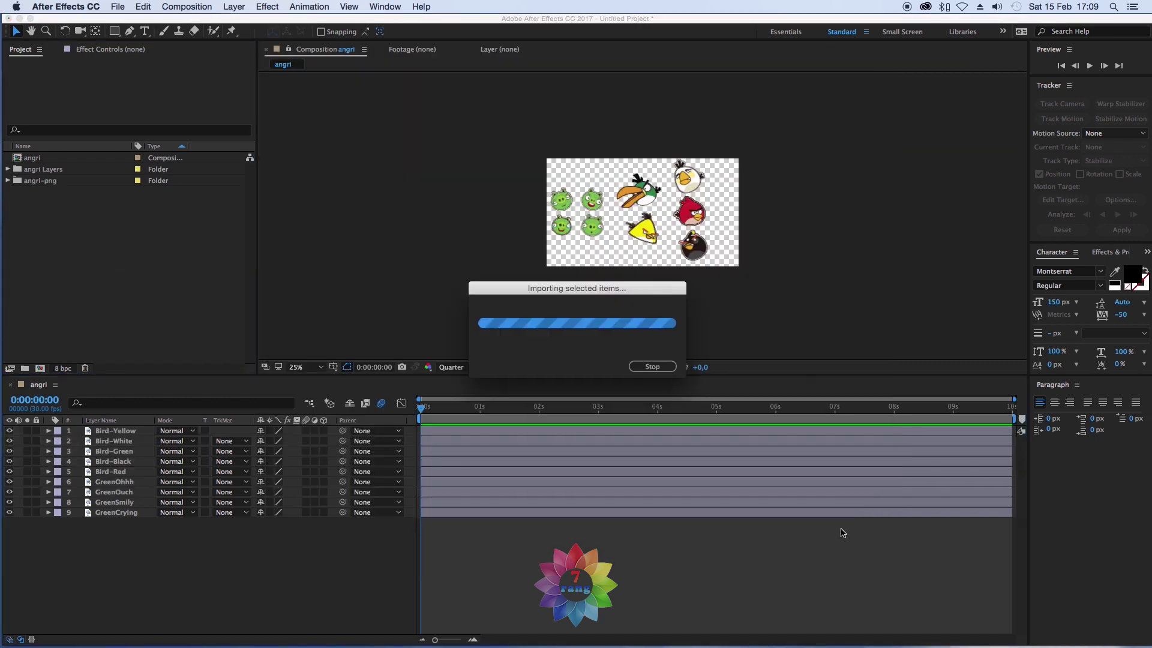
- Expand angri-png to check ABirds_06.png and ABirds_09.png, then collapse it
click(47, 195)
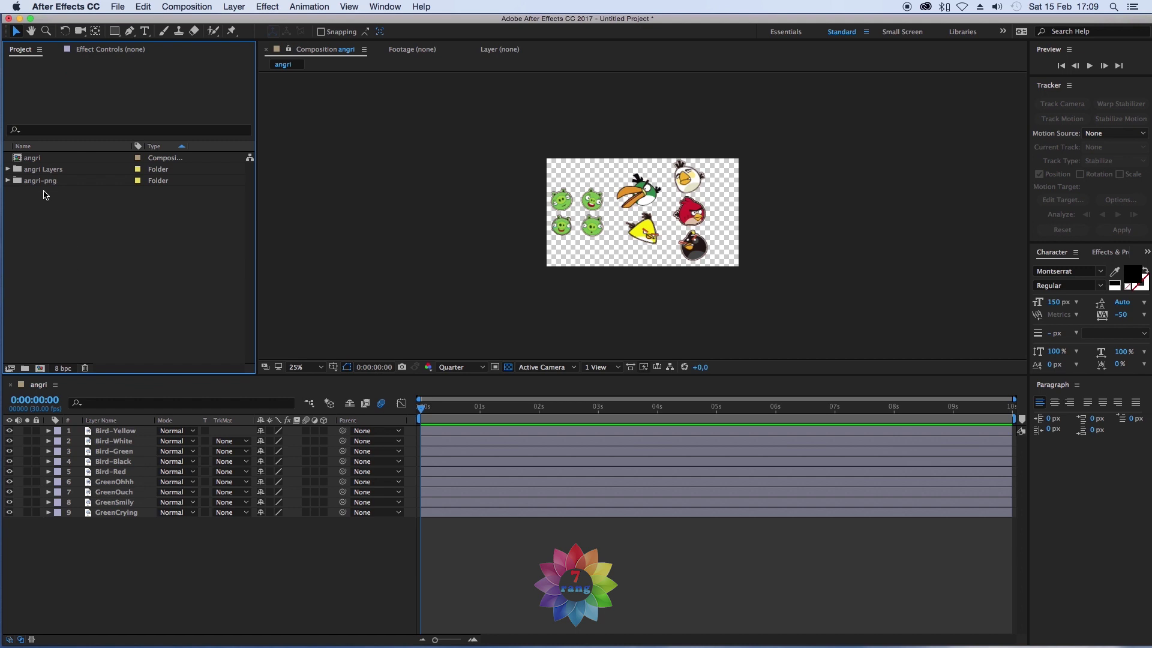
click(7, 180)
click(60, 203)
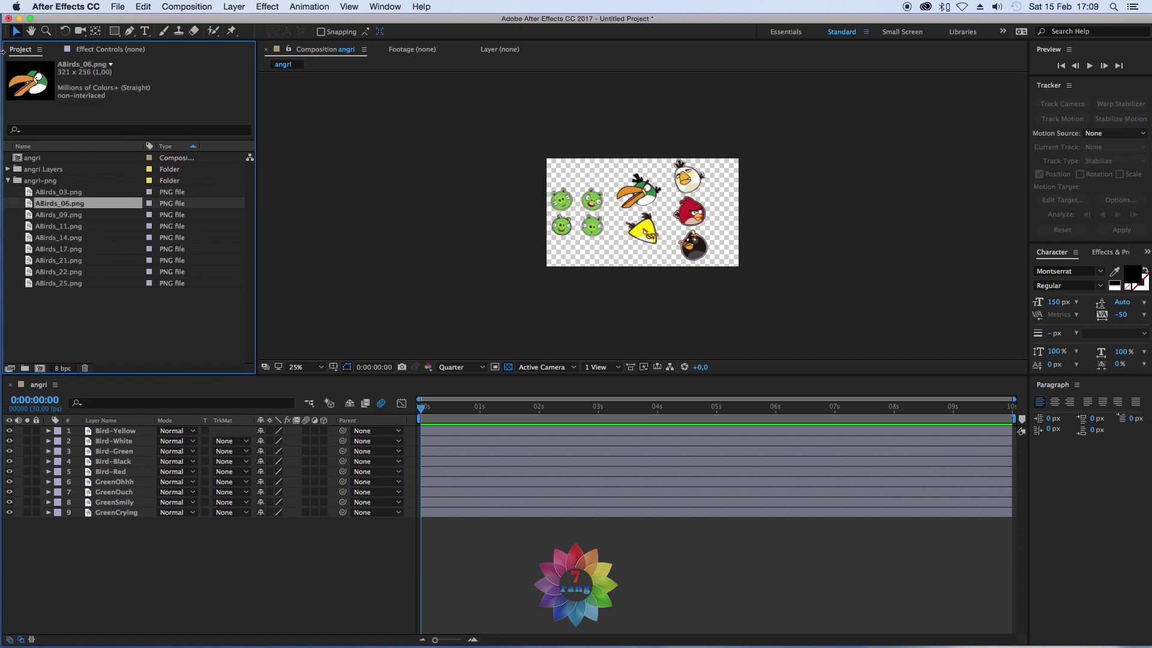
click(47, 215)
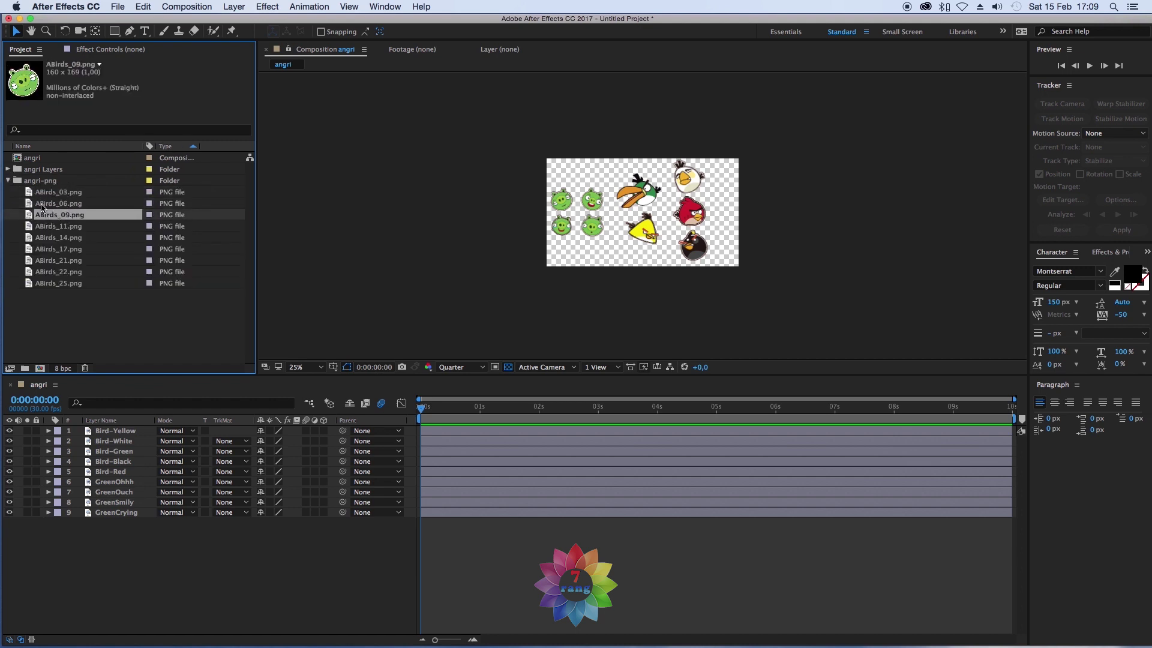
click(8, 180)
click(77, 347)
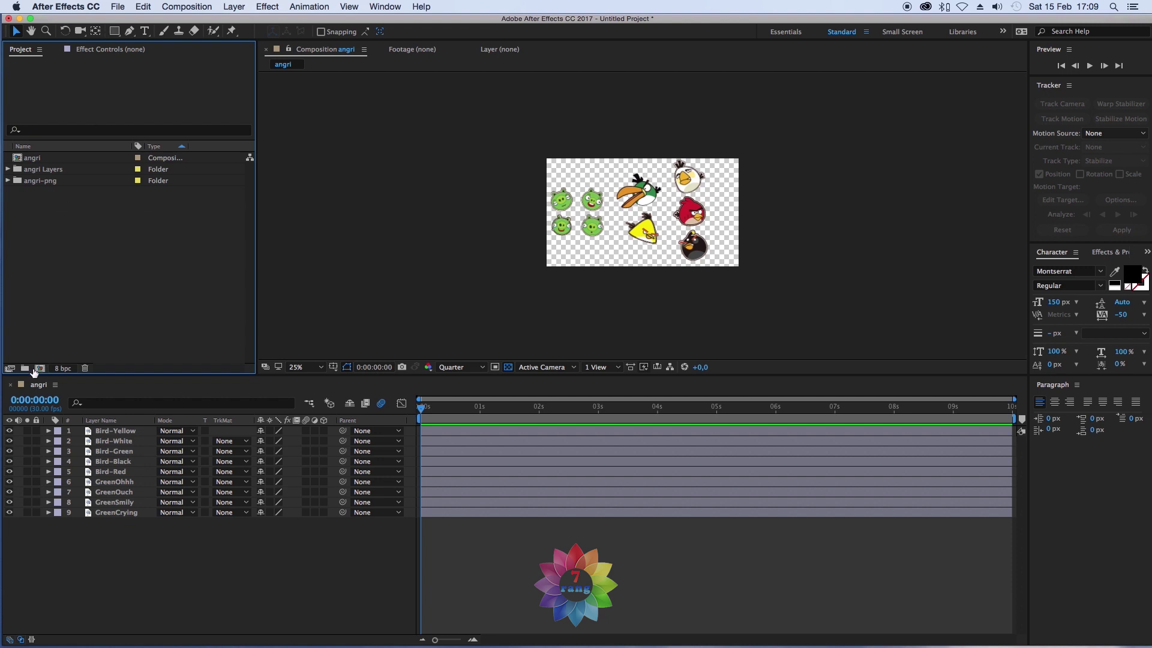
- Create Comp 1 at 1280 x 720, 30 fps, 3 seconds long
click(40, 368)
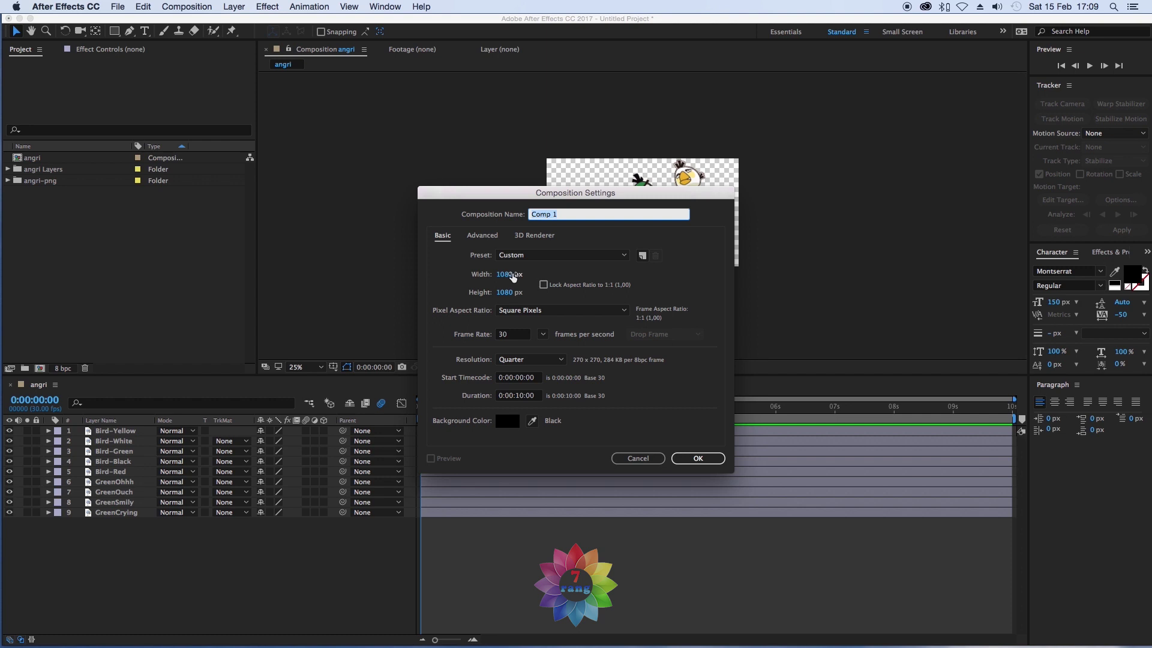
click(511, 276)
text(1280)
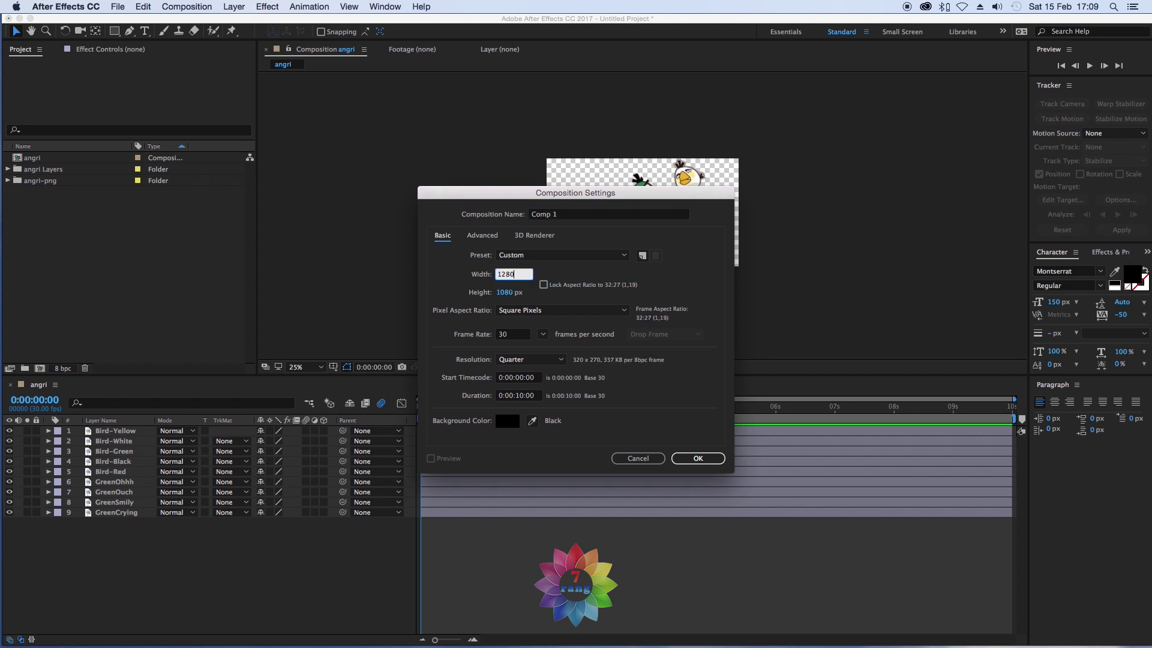
click(508, 294)
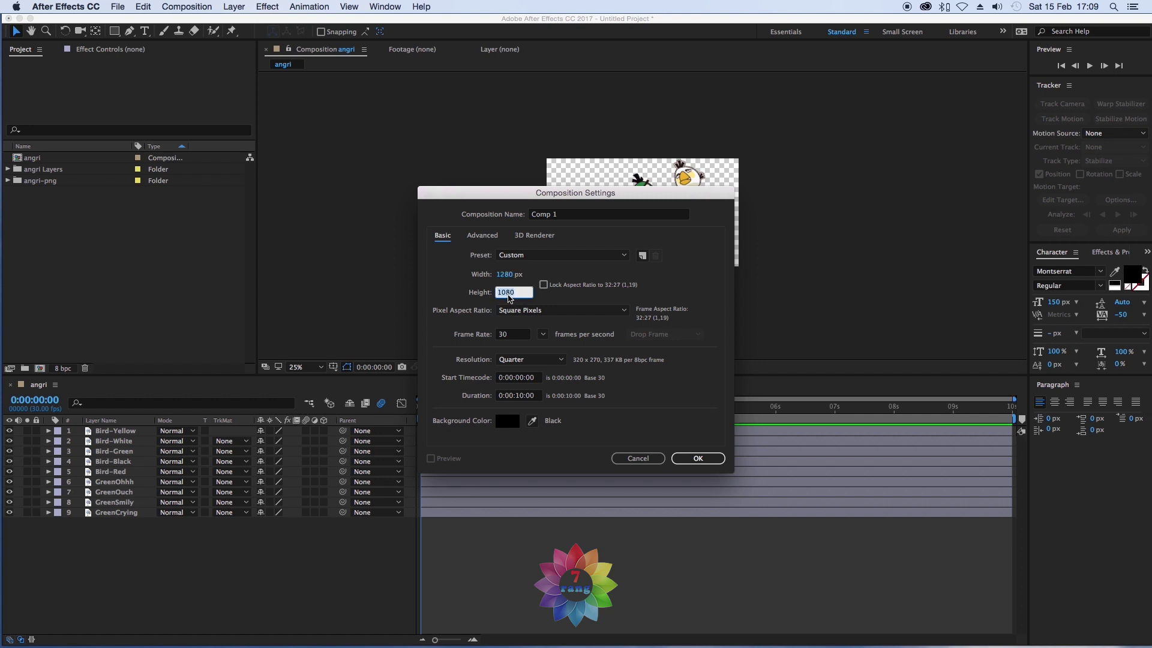
text(720)
click(657, 415)
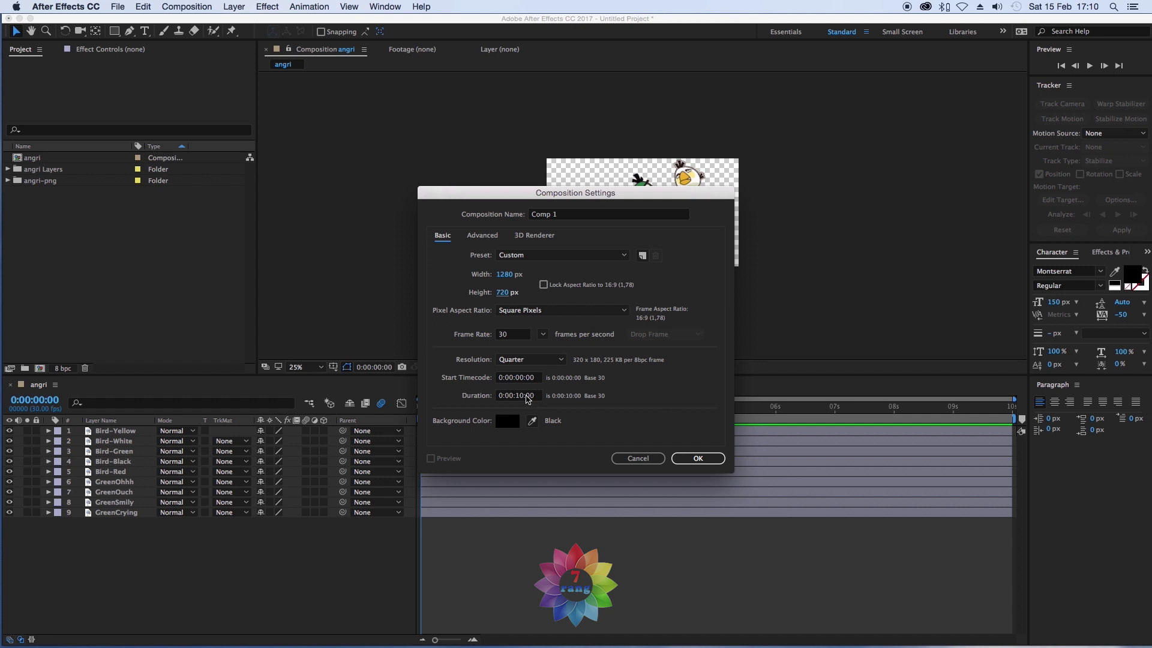
click(519, 398)
text(0)
drag(537, 397, 514, 397)
text(103)
key(BackSpace)
key(BackSpace)
key(BackSpace)
text(10)
click(693, 460)
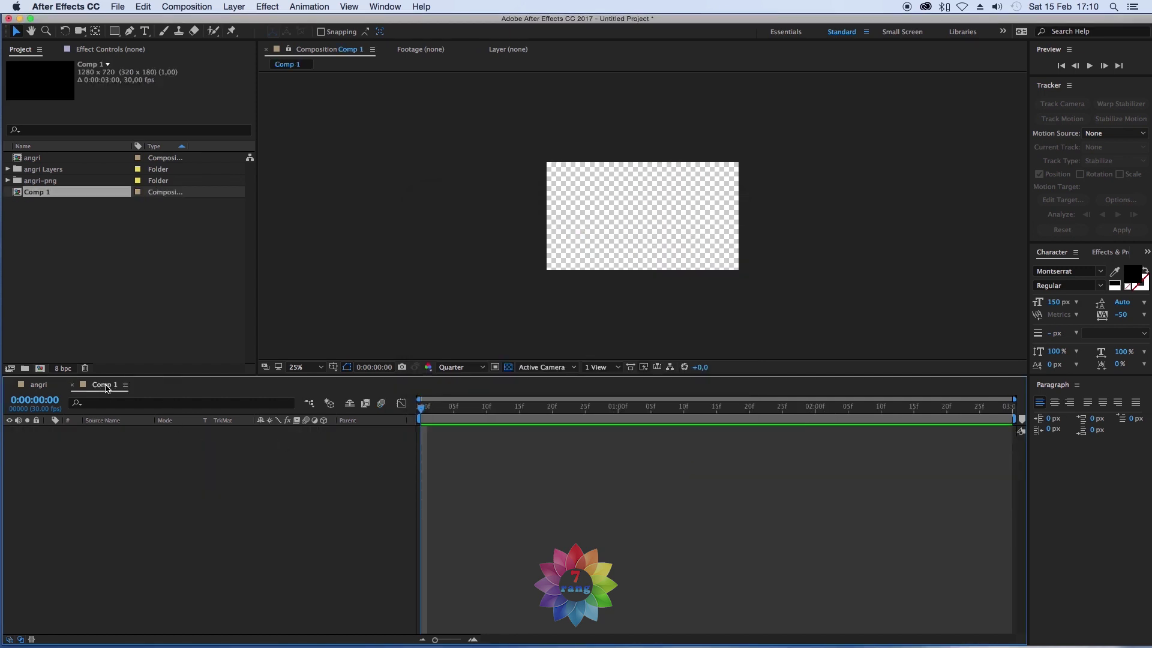
- Add the full-frame Black Solid 1 layer and fit the whole comp in the viewer
right_click(126, 464)
mouse_move(142, 472)
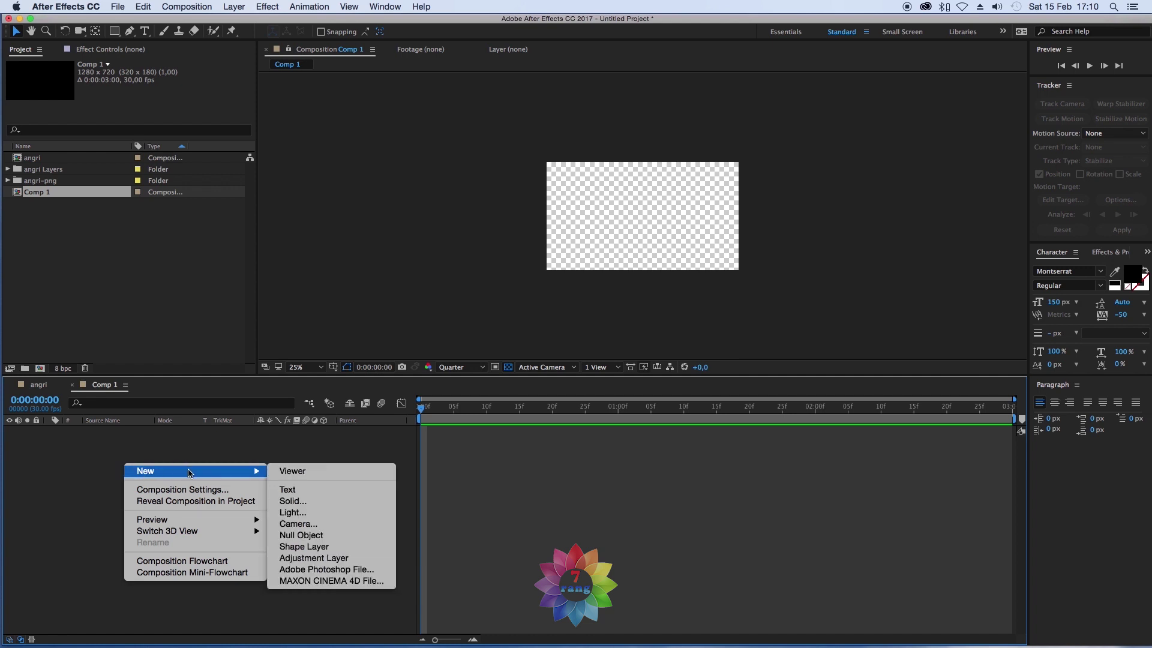
click(310, 501)
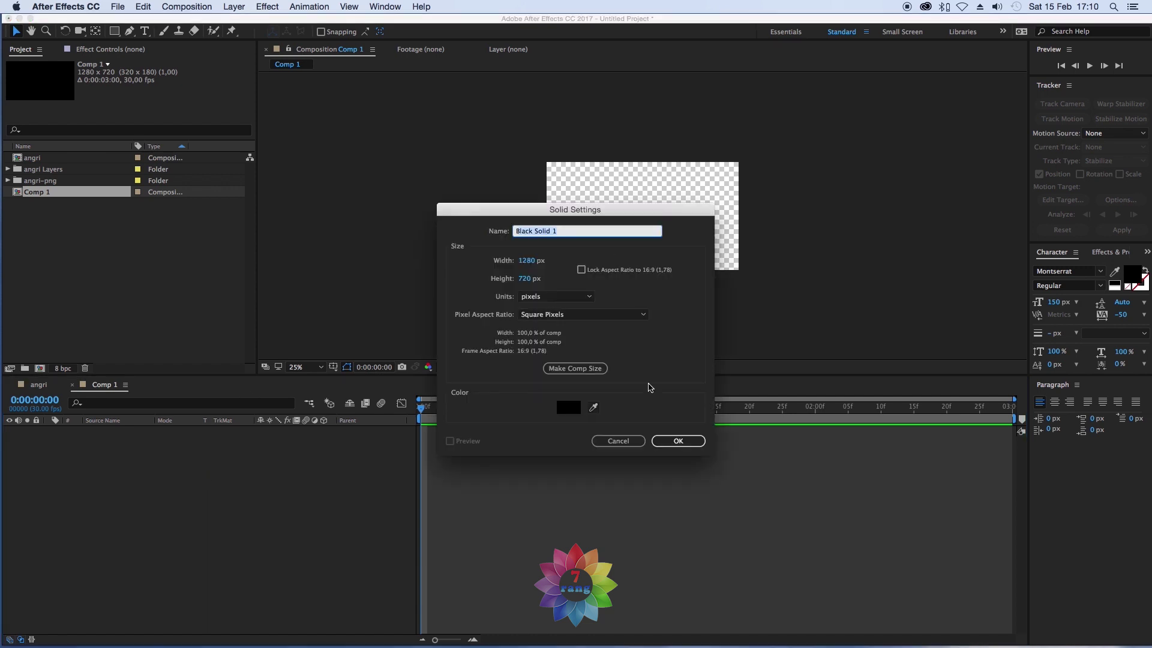
click(675, 441)
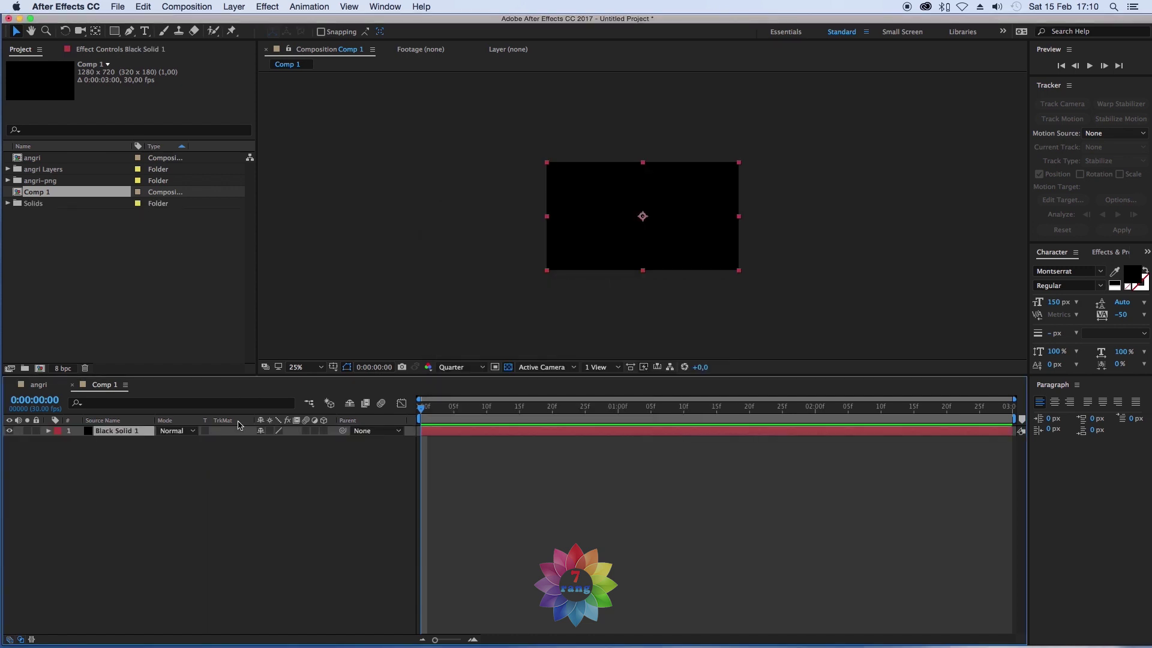
click(240, 460)
click(306, 367)
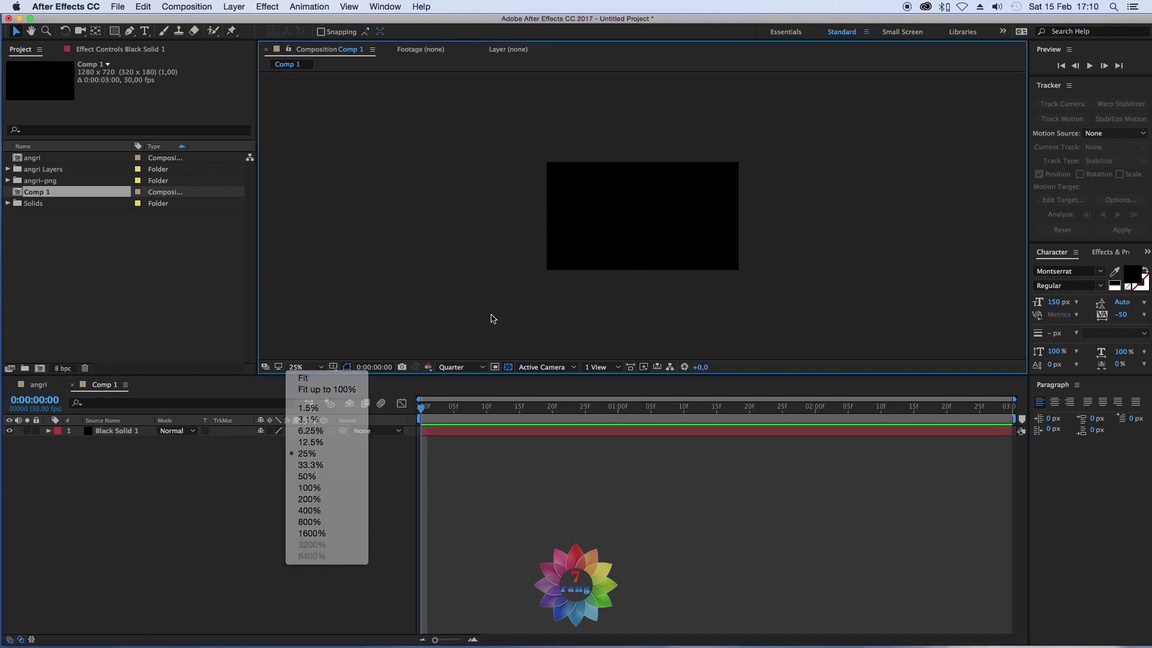
click(303, 378)
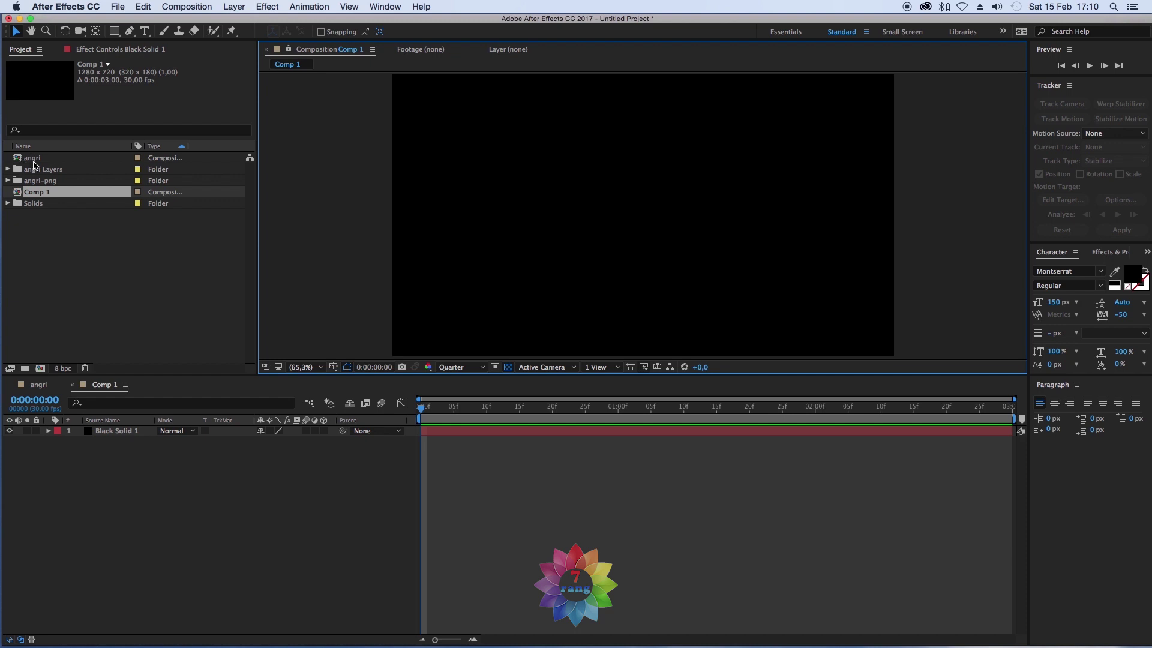
- Add the vector Bird-Black artwork to Comp 1 and set preview resolution to Full
click(7, 170)
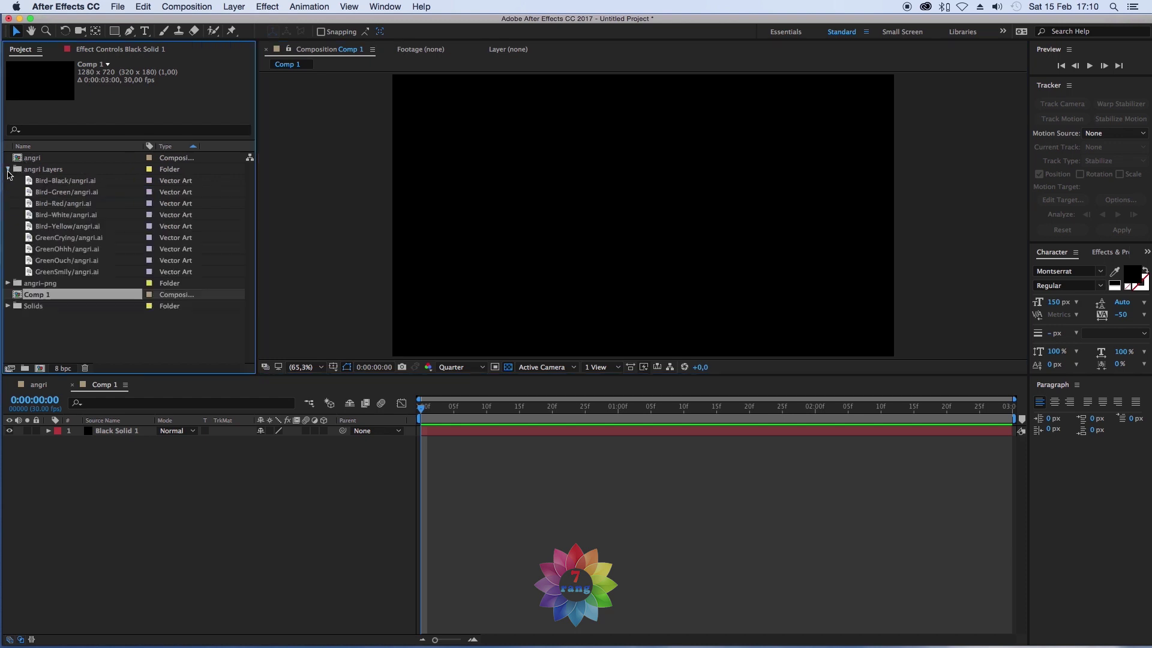
click(53, 182)
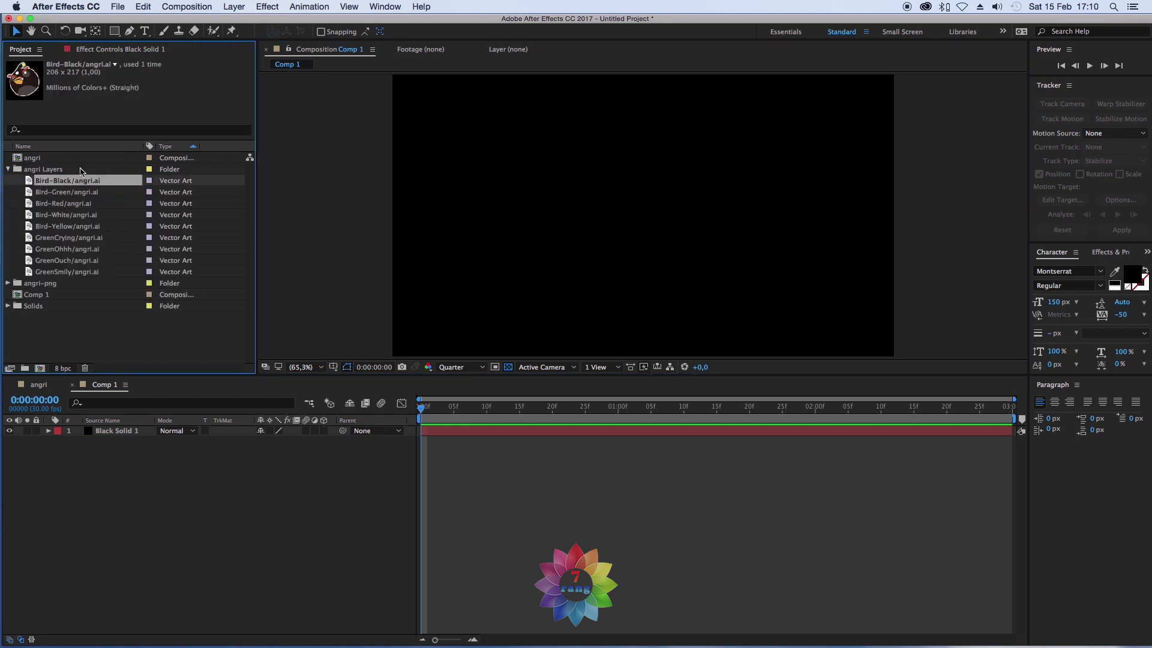
drag(67, 180, 182, 472)
click(127, 443)
click(127, 432)
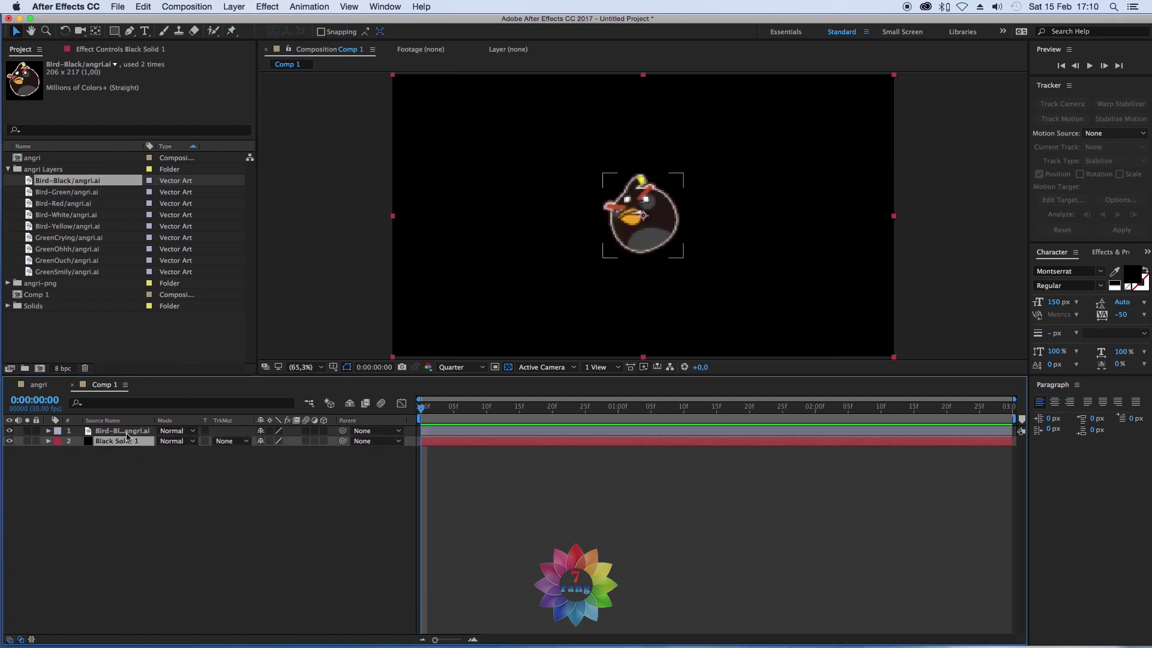
click(472, 369)
click(456, 393)
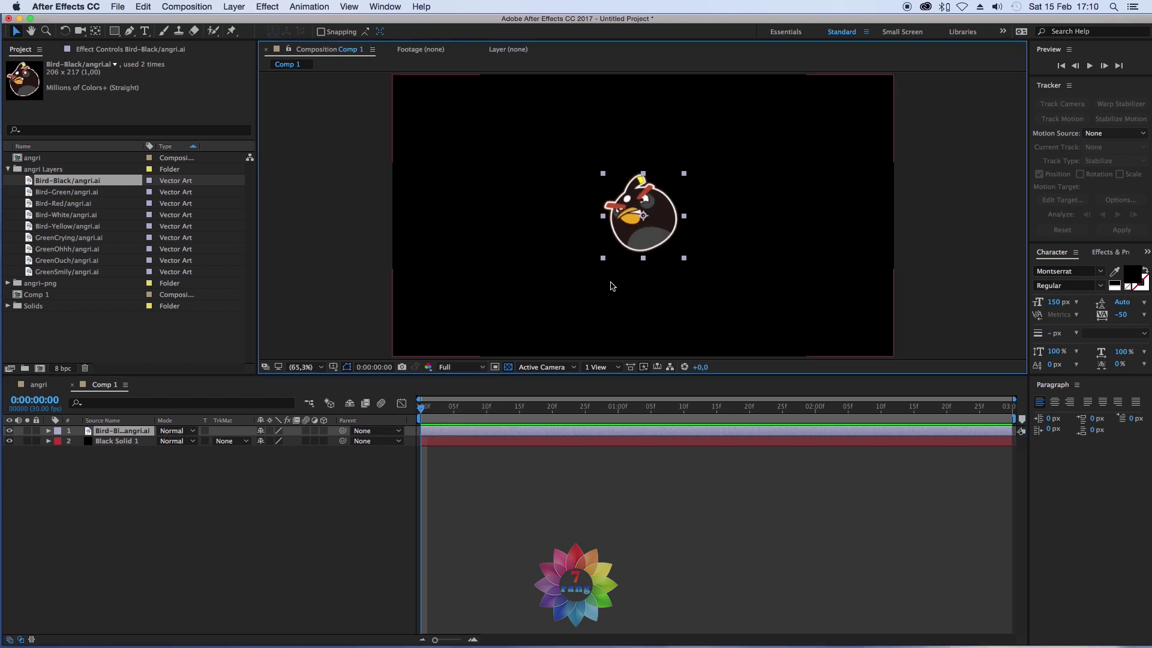
- Expand angri-png and preview the bird and pig images ABirds_03 through ABirds_22
click(9, 284)
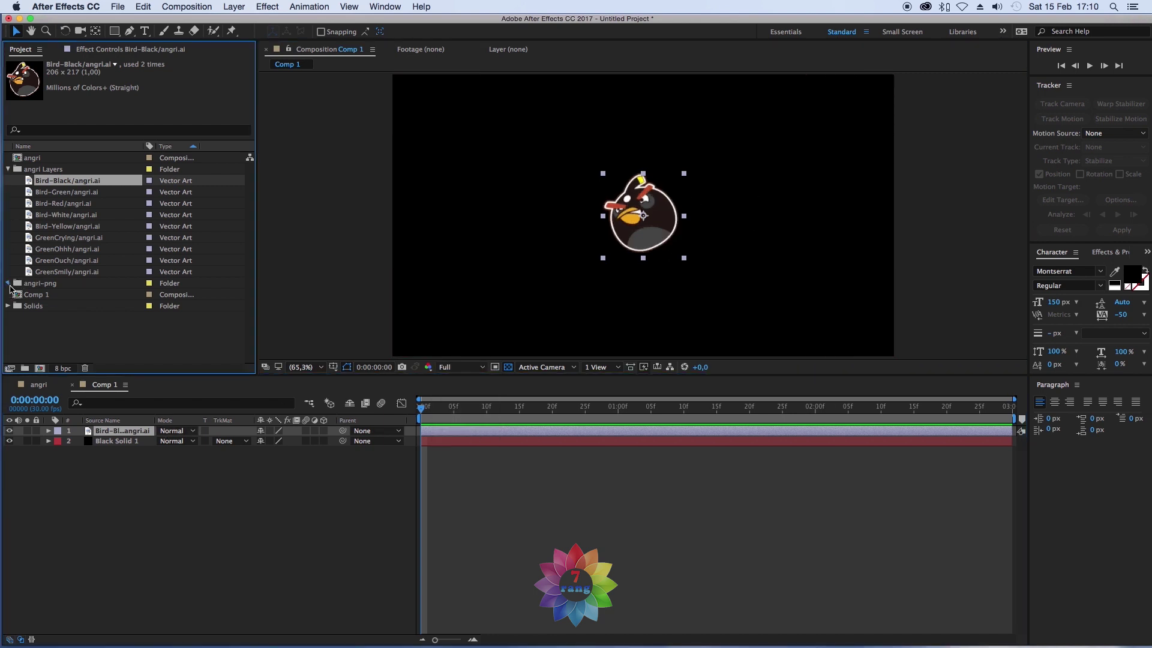
scroll(252, 228, down, 2)
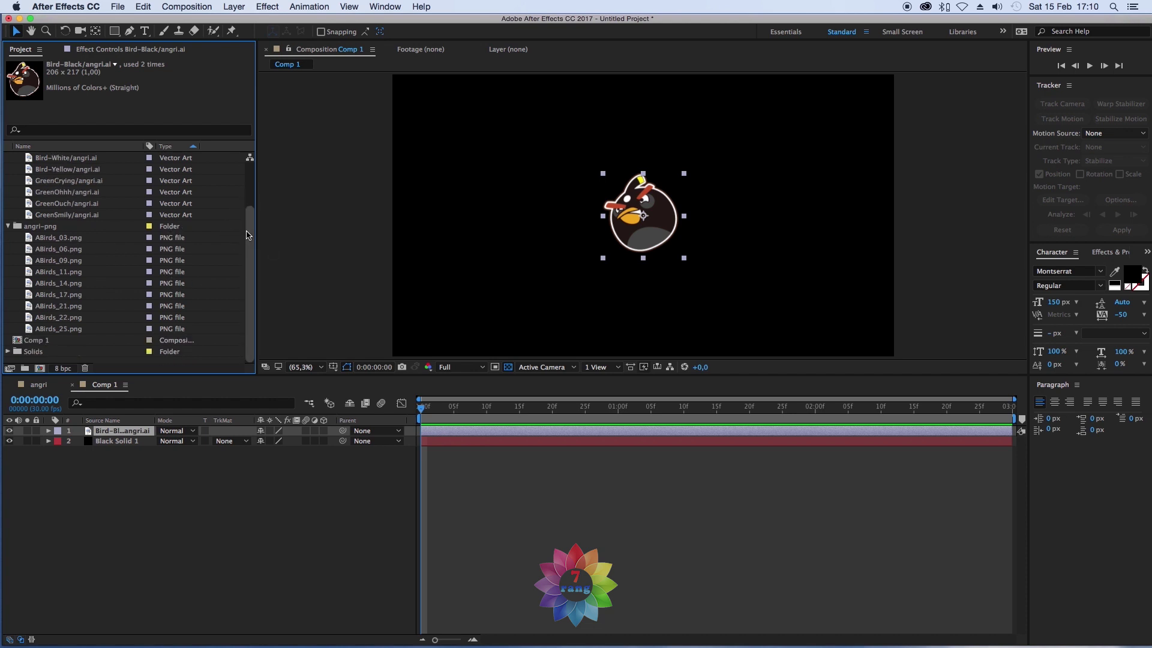
drag(251, 231, 254, 200)
click(71, 273)
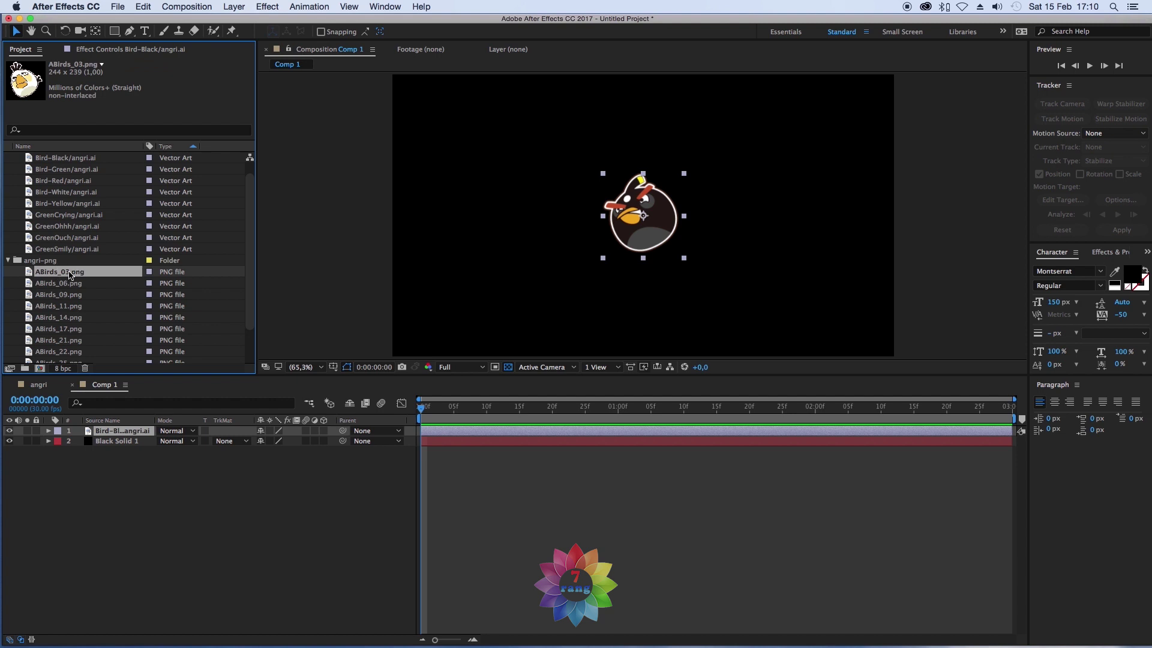
click(63, 287)
click(63, 295)
click(64, 307)
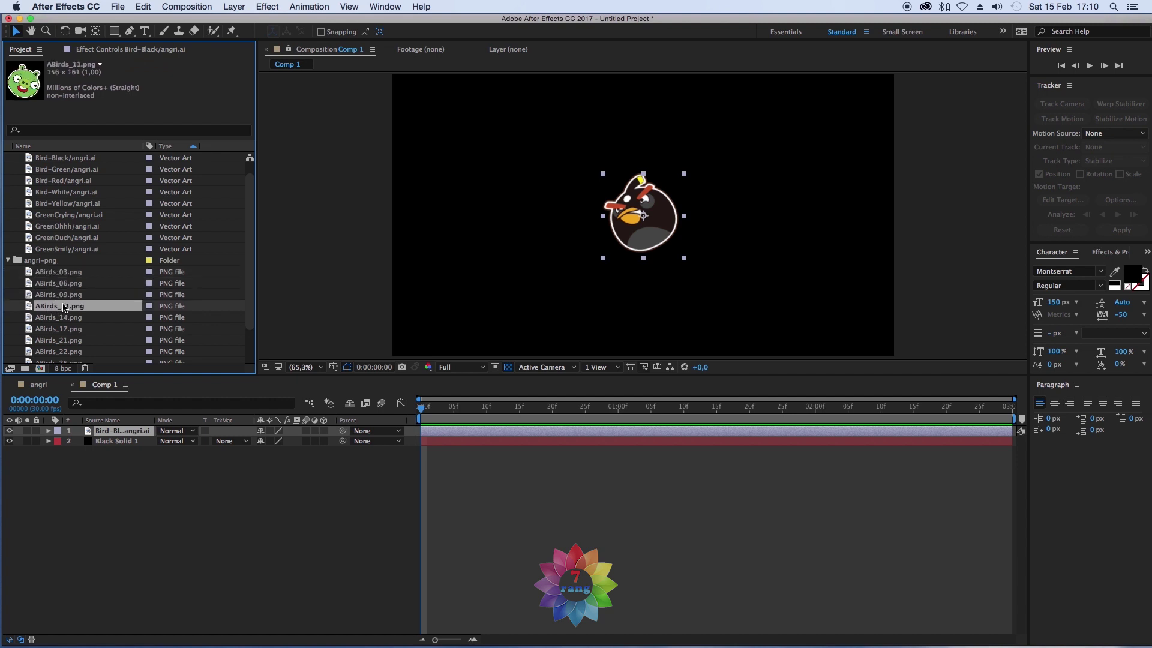
click(66, 317)
click(68, 329)
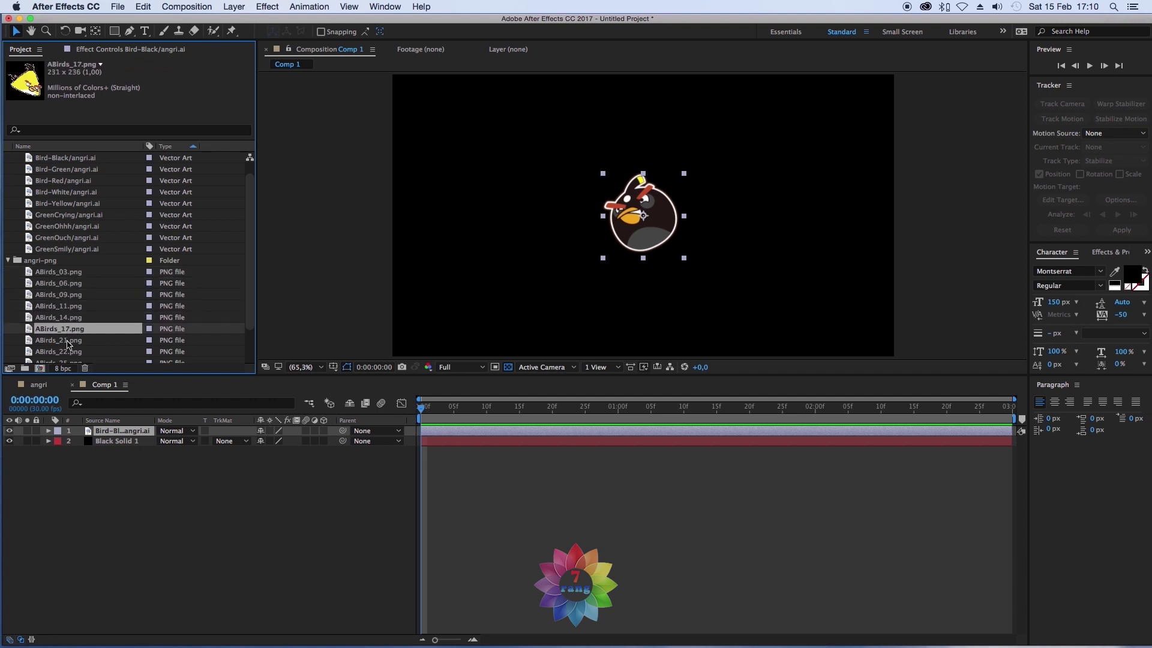
click(66, 341)
click(64, 352)
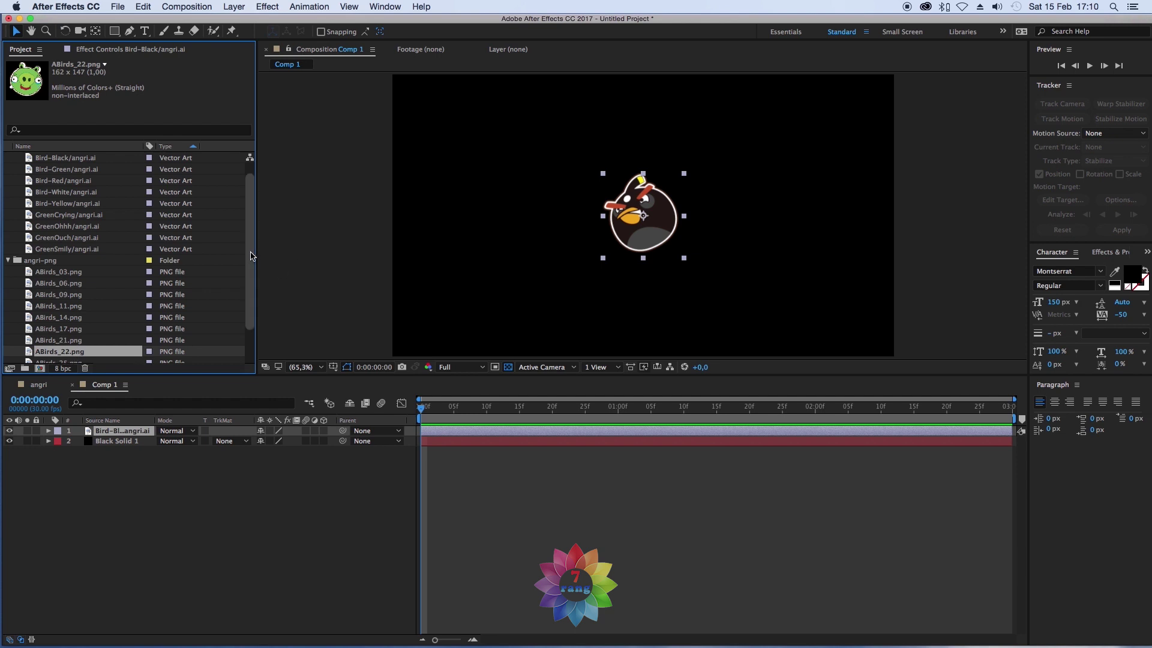
scroll(238, 291, down, 1)
- Add ABirds_25.png to Comp 1 and position it side by side with the vector bird
click(65, 340)
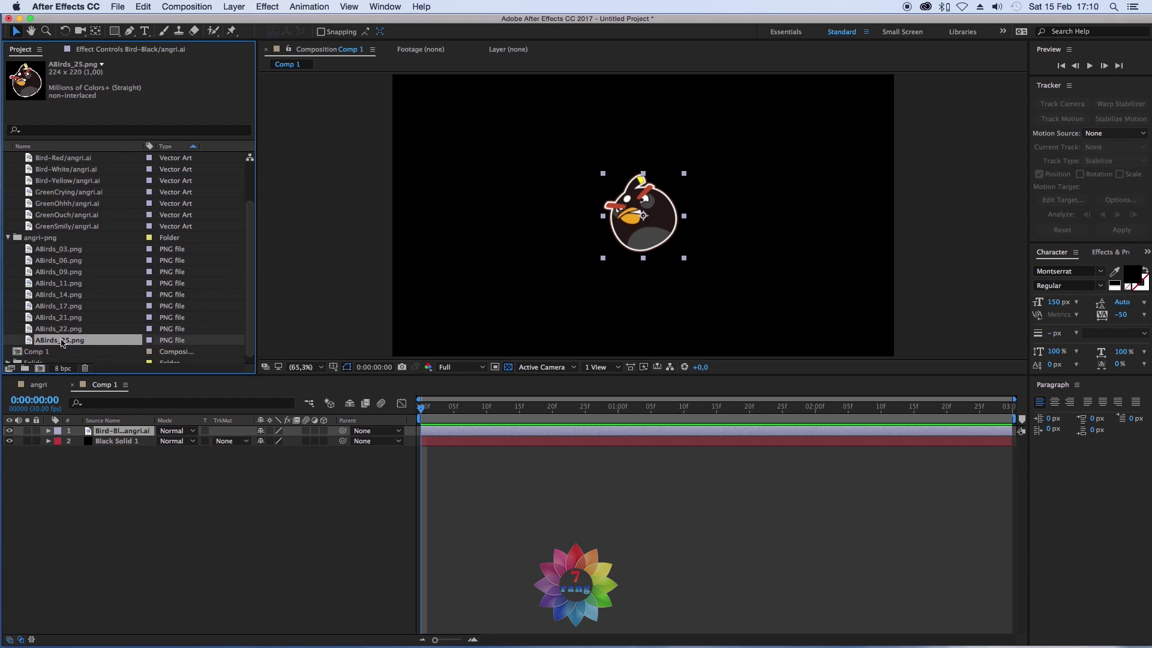
drag(63, 347, 124, 437)
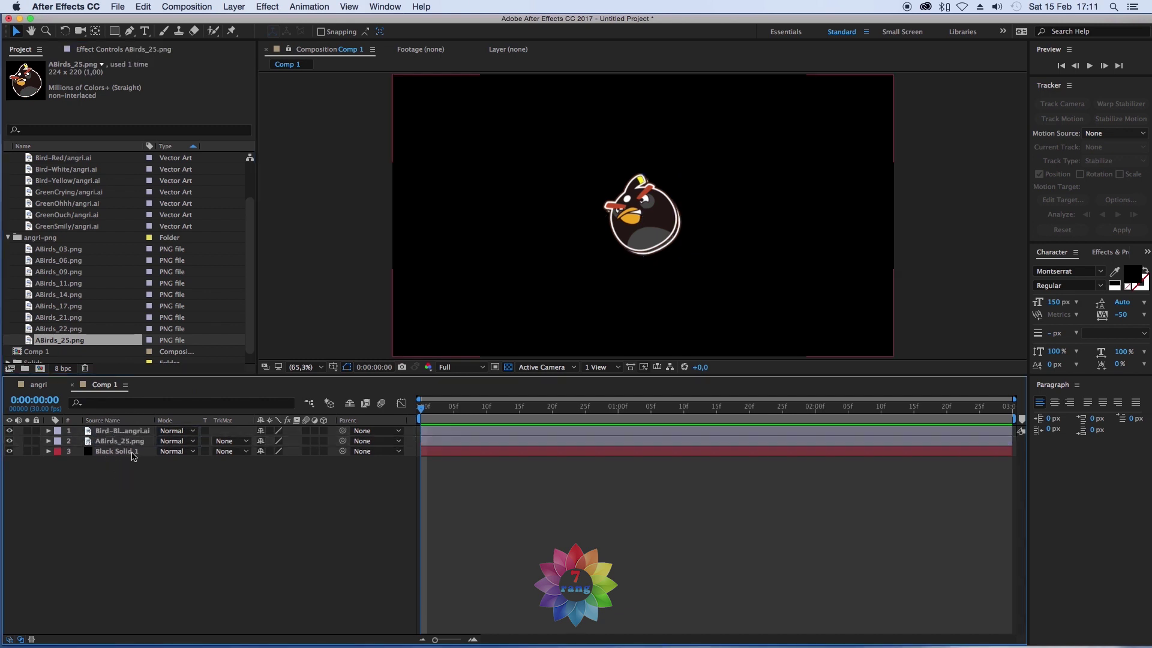
click(139, 432)
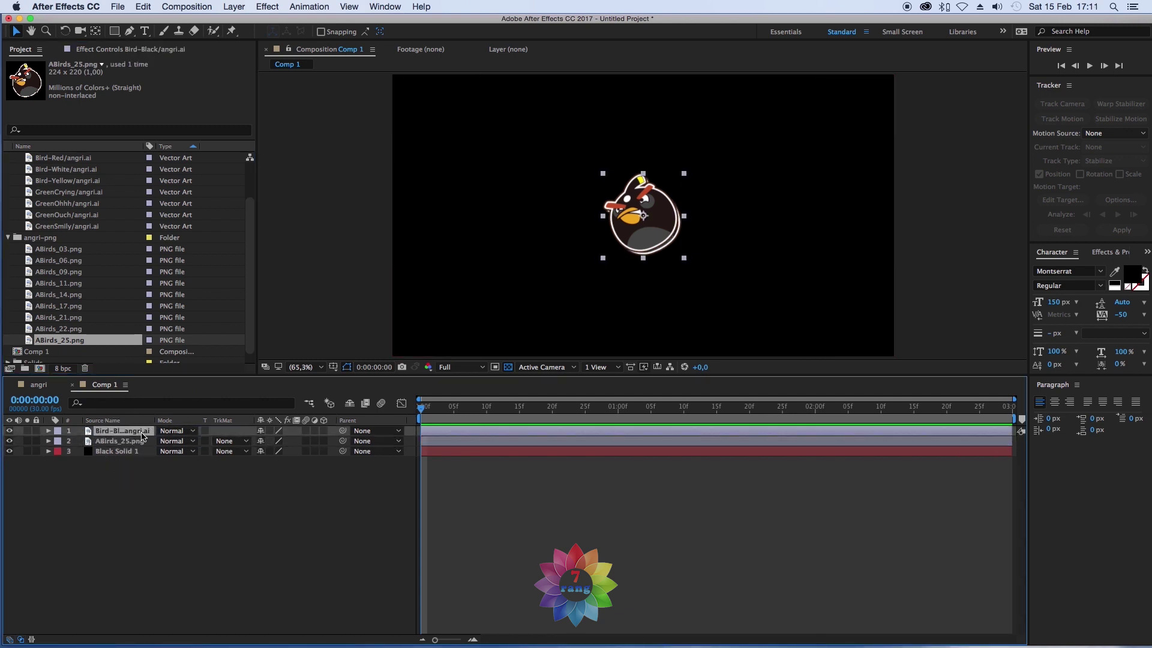
drag(682, 217, 801, 210)
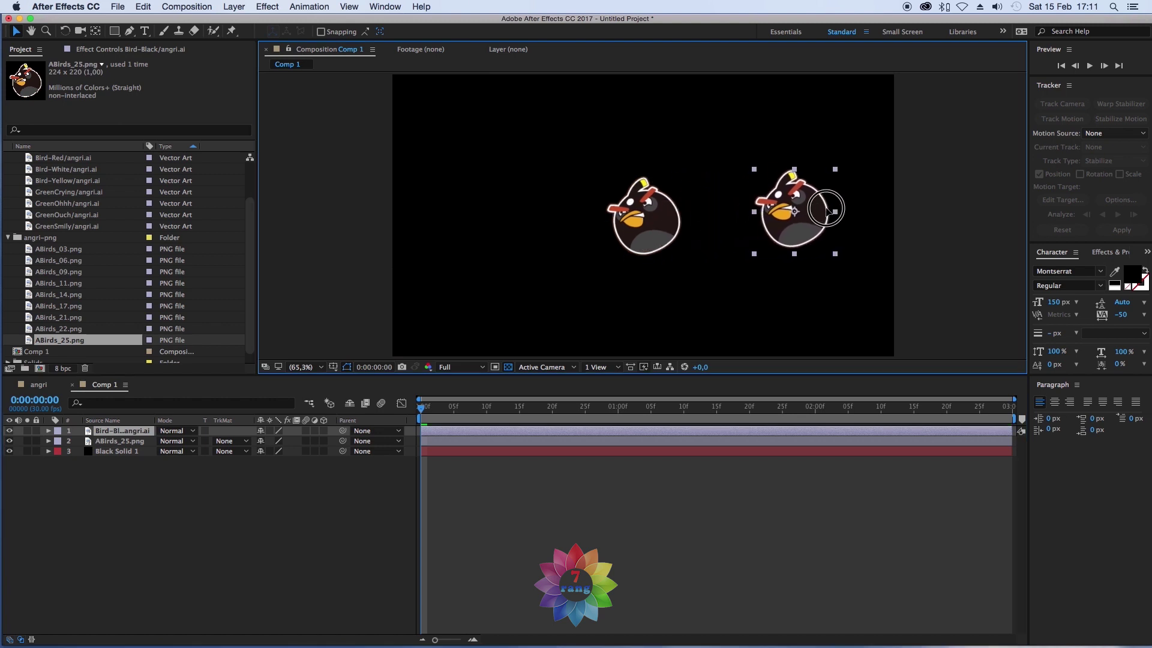
drag(656, 214, 591, 215)
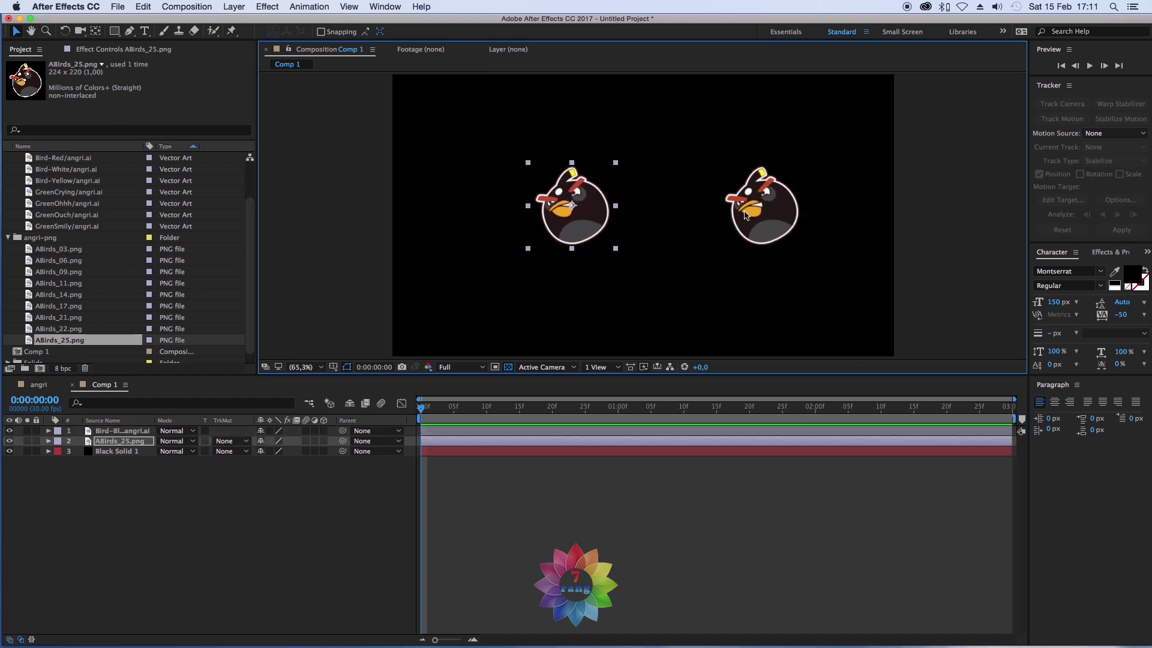
drag(762, 210, 719, 210)
shift+click(109, 441)
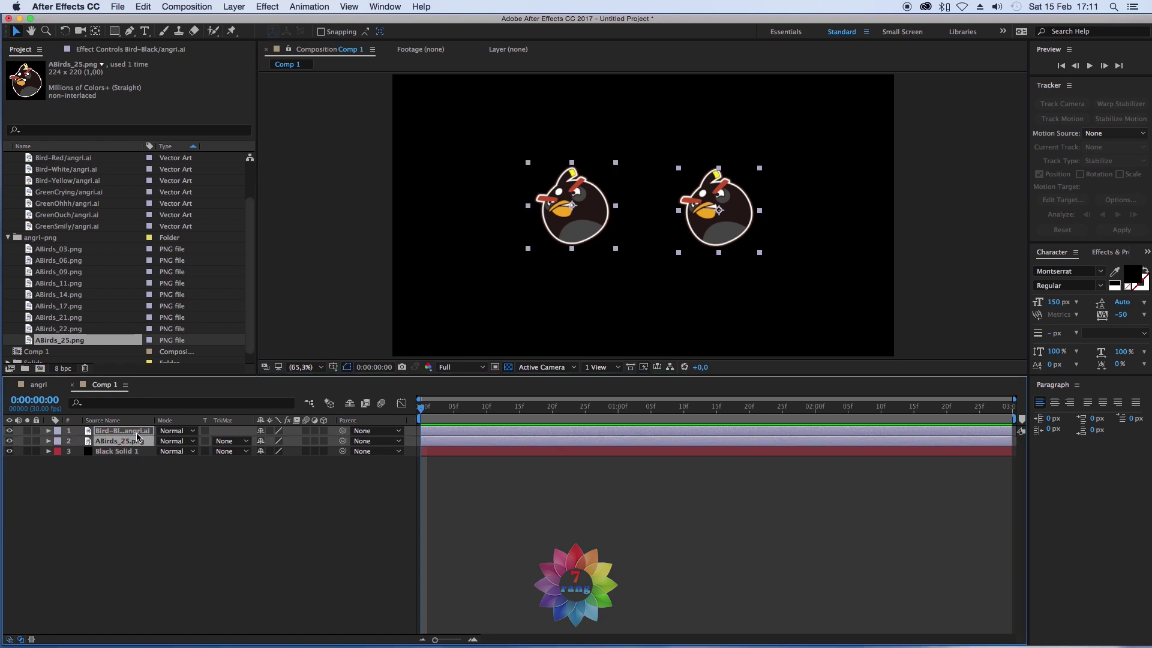
- Scale both bird layers to 350%
click(133, 441)
shift+click(134, 437)
key(s)
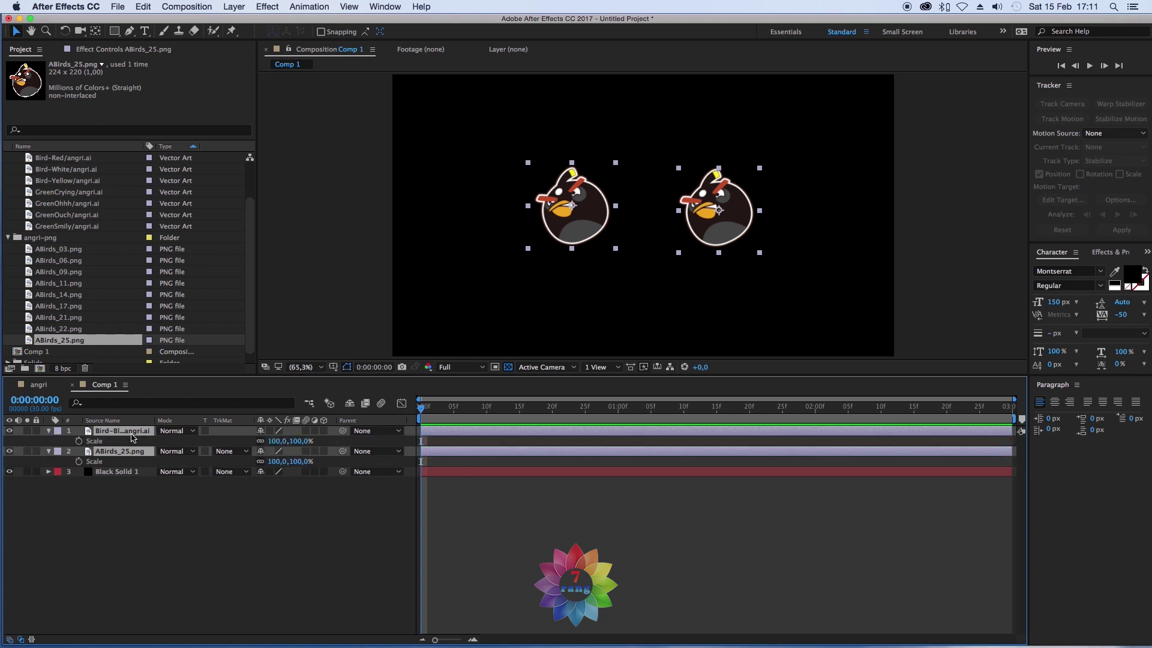
click(278, 441)
key(Return)
click(290, 577)
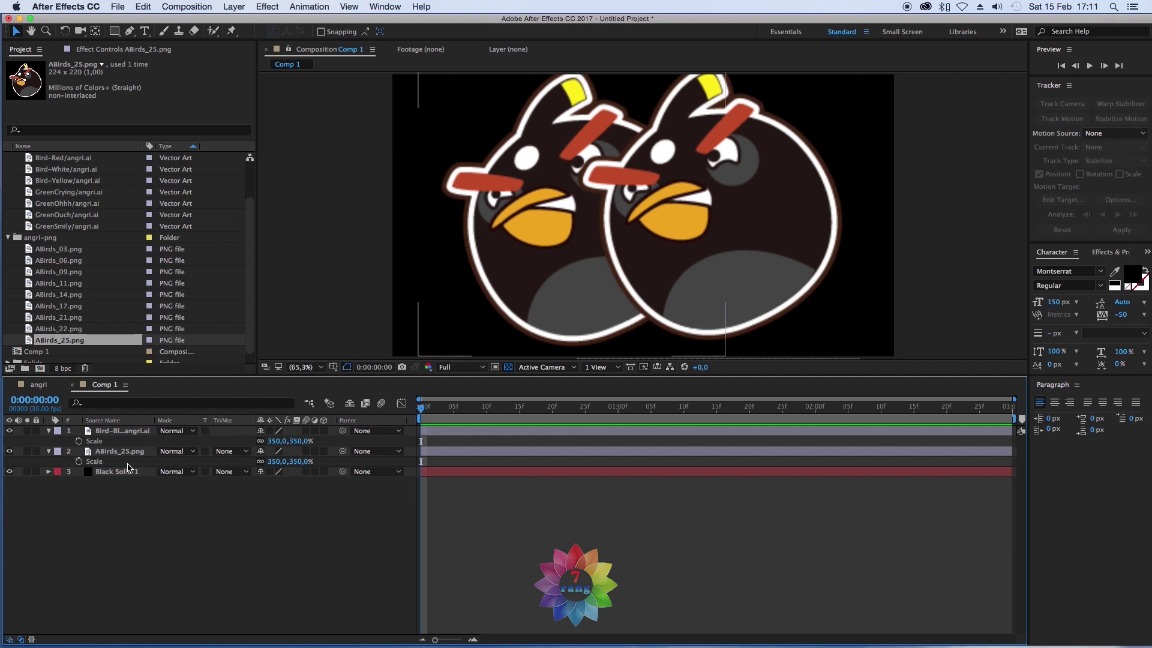
- Hide and show each bird layer in turn to compare vector and PNG quality
click(129, 431)
click(9, 431)
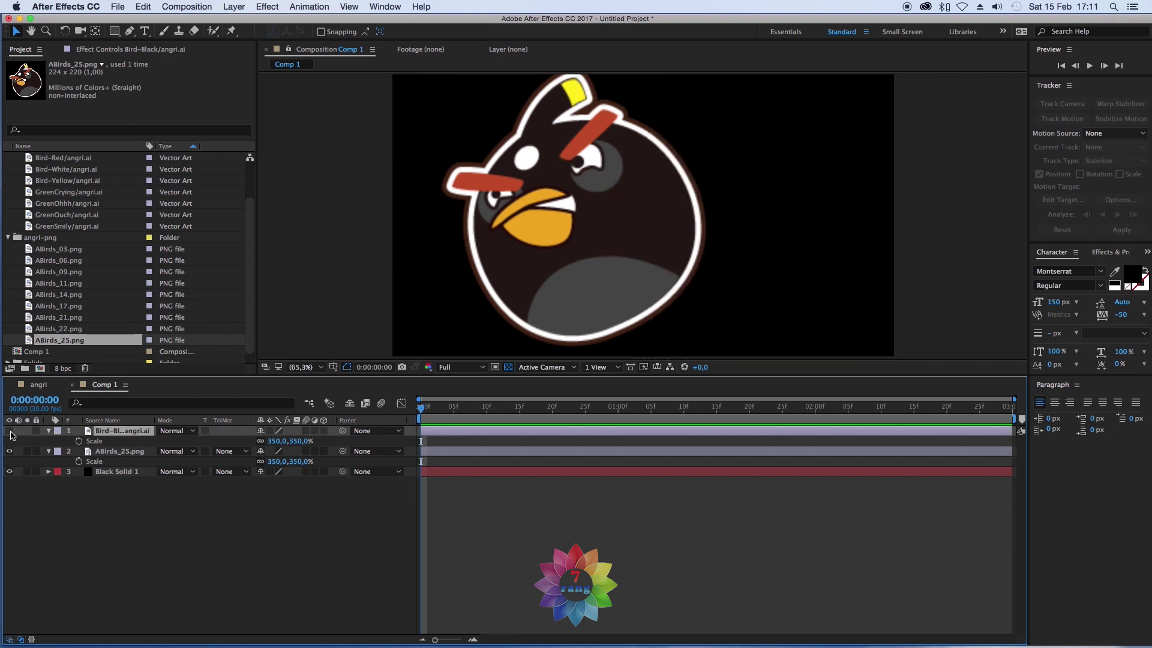
click(9, 431)
click(9, 451)
click(9, 452)
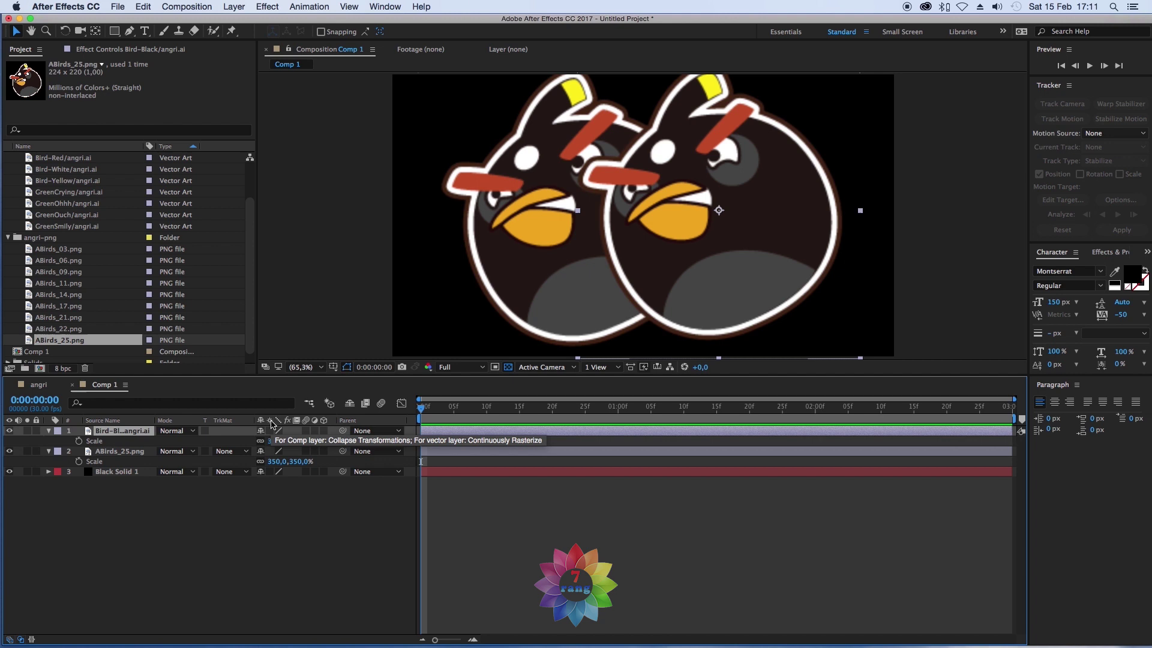
- Turn on Continuously Rasterize for the Bird-Black layer so it stays crisp
click(271, 432)
click(272, 432)
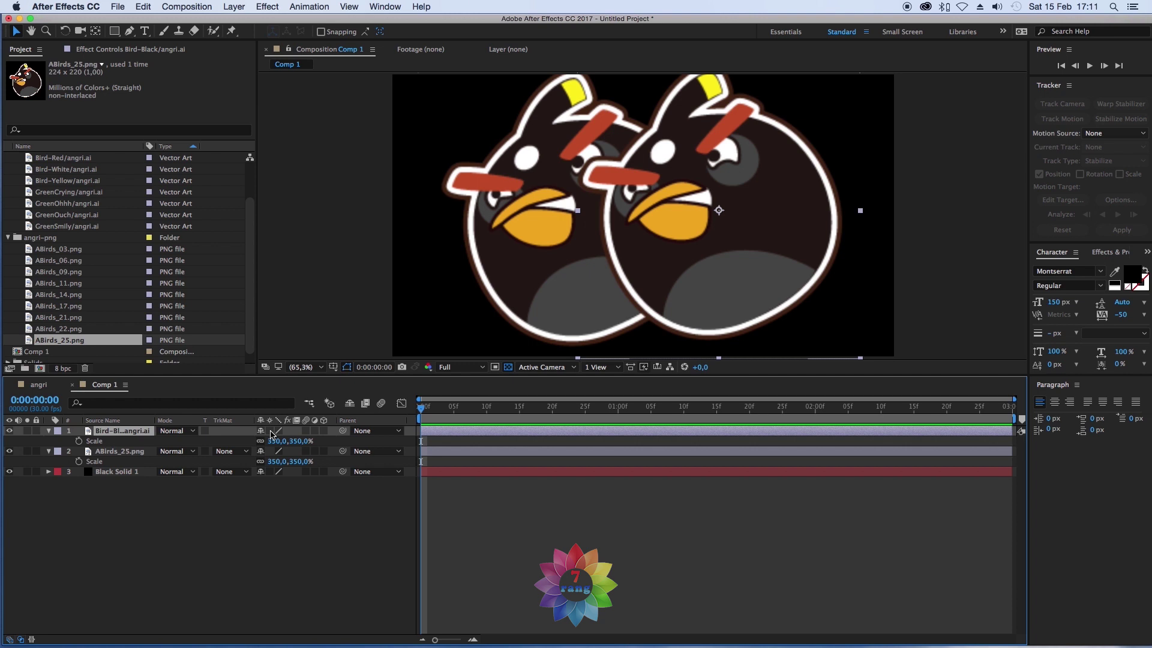
click(271, 432)
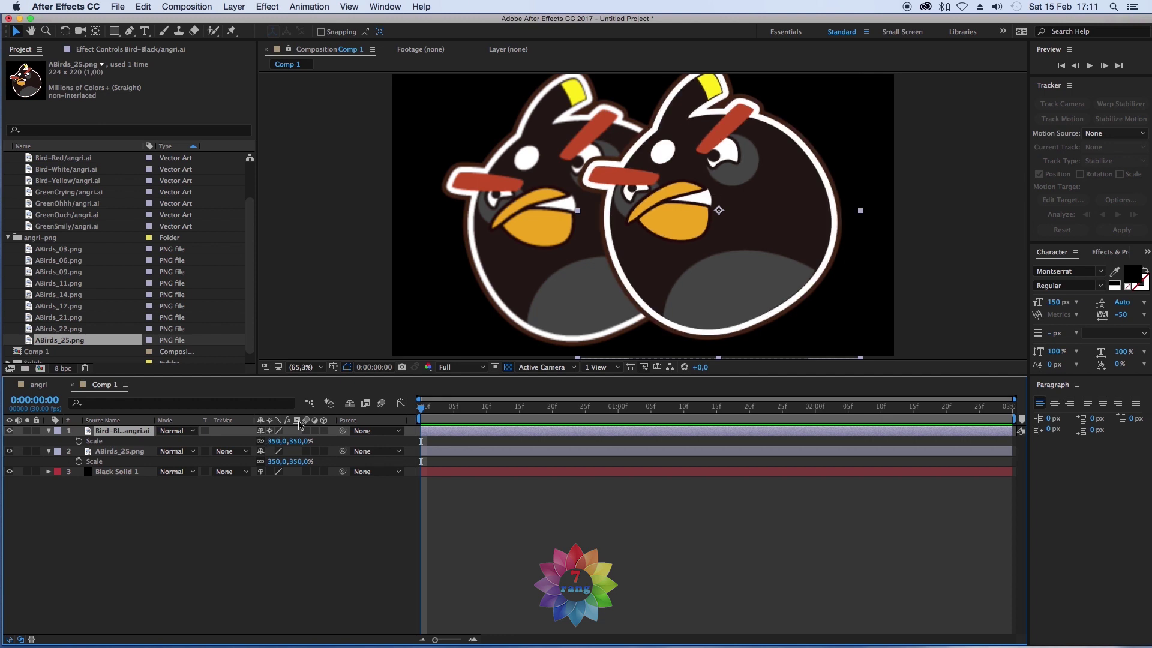
- Maximize the viewer to inspect the sharp bird, then restore the layout and zoom to 100%
click(634, 237)
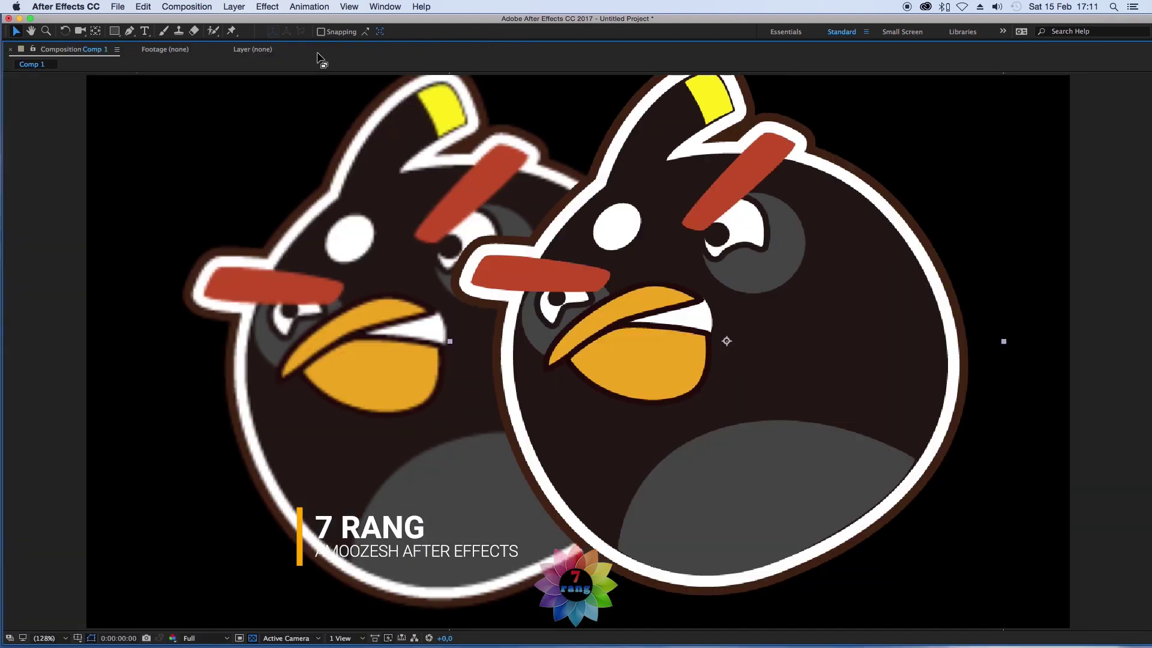
double_click(318, 51)
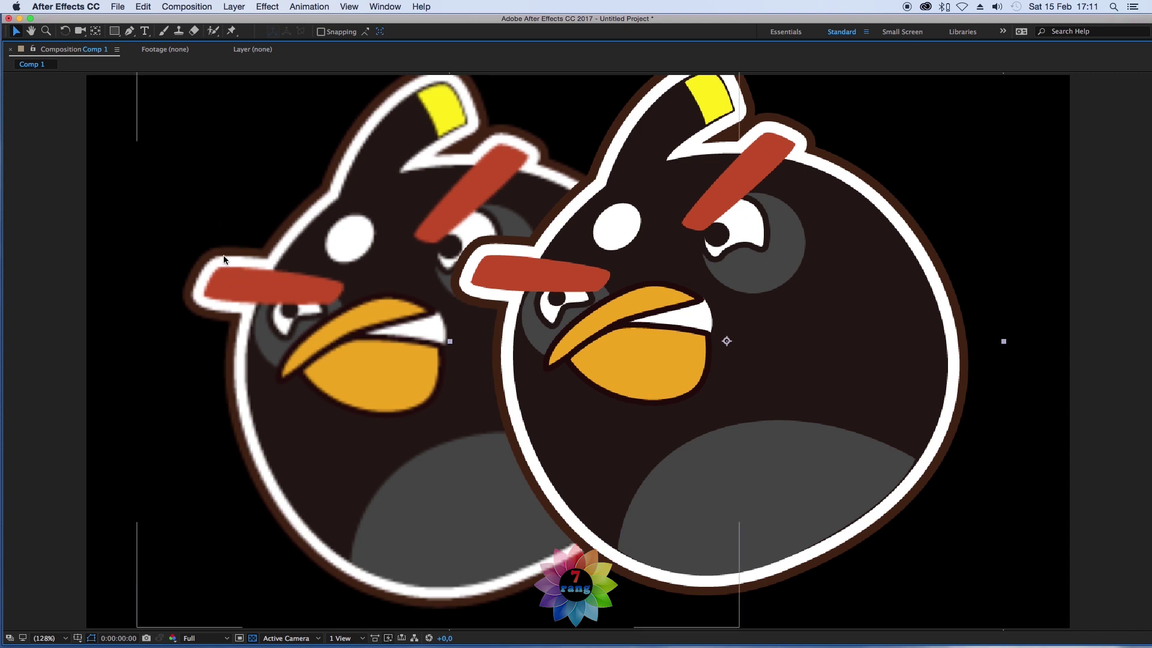
double_click(70, 51)
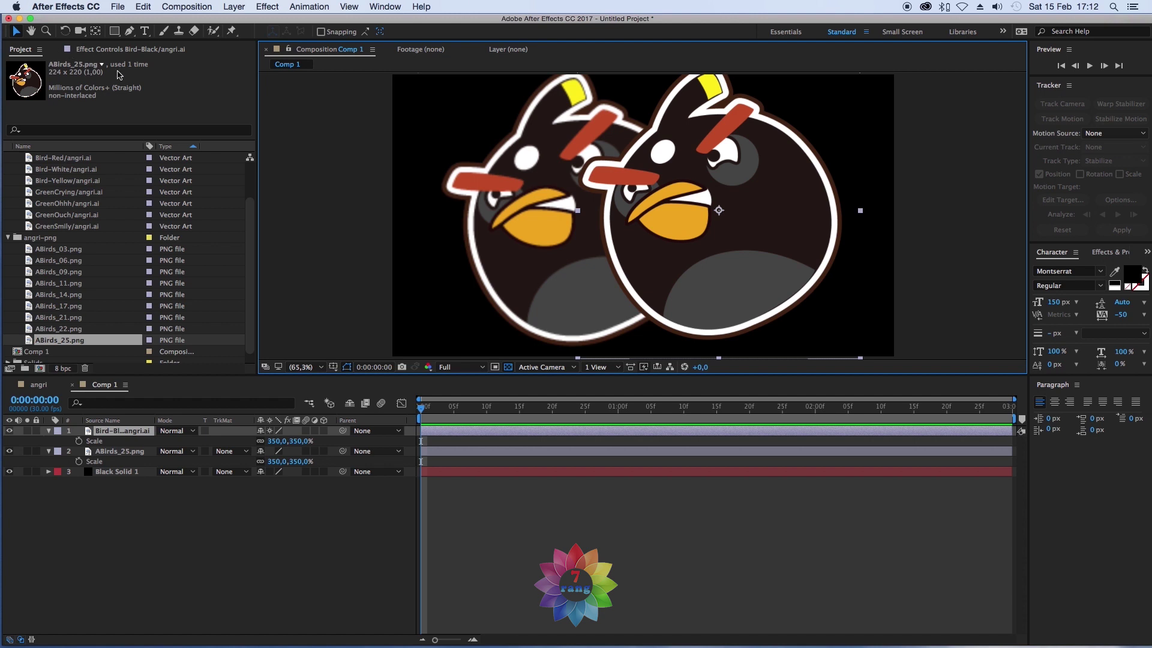
click(235, 504)
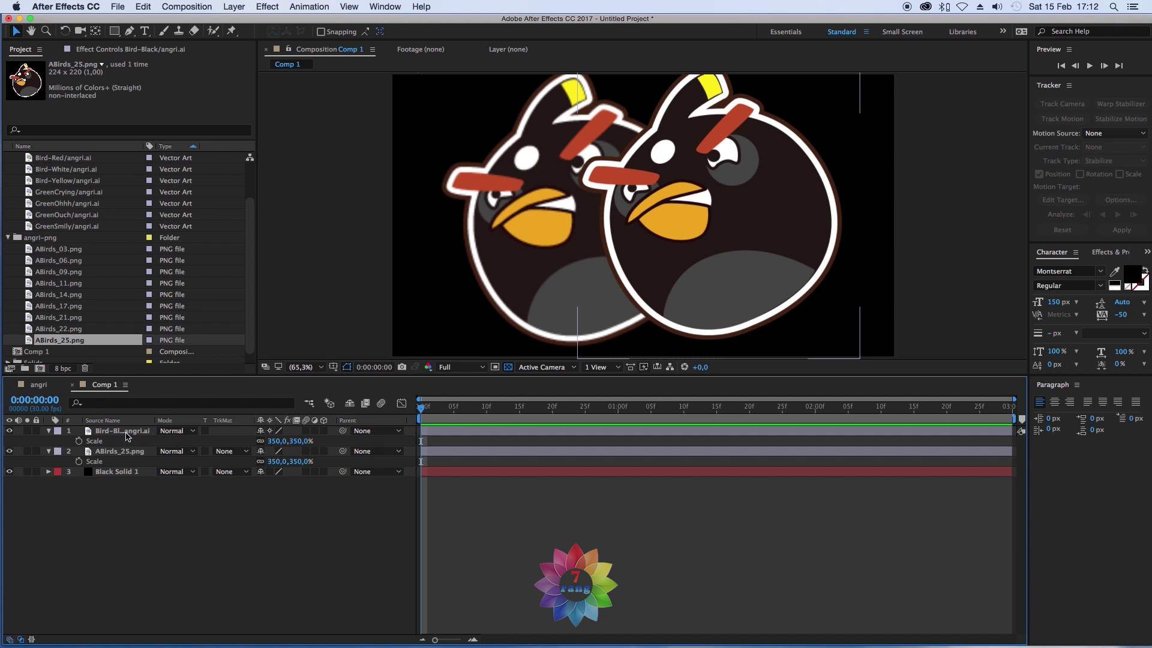
key(slash)
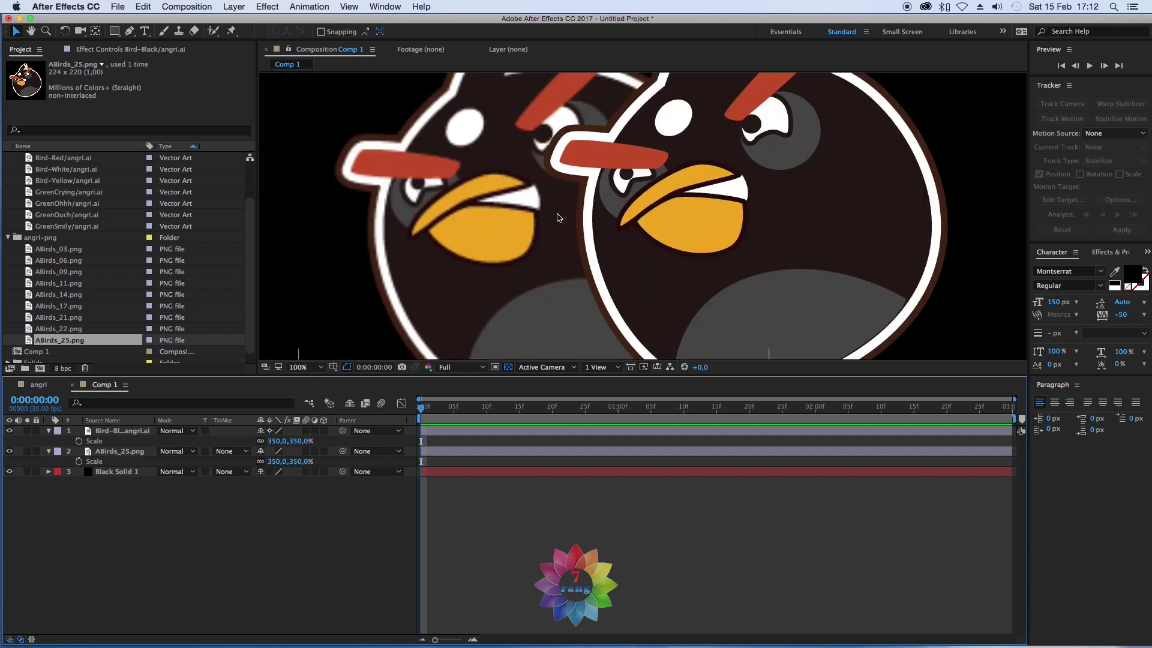
scroll(558, 218, down, 6)
- Delete the ABirds_25.png, Bird-Black and Black Solid 1 layers from Comp 1
click(122, 453)
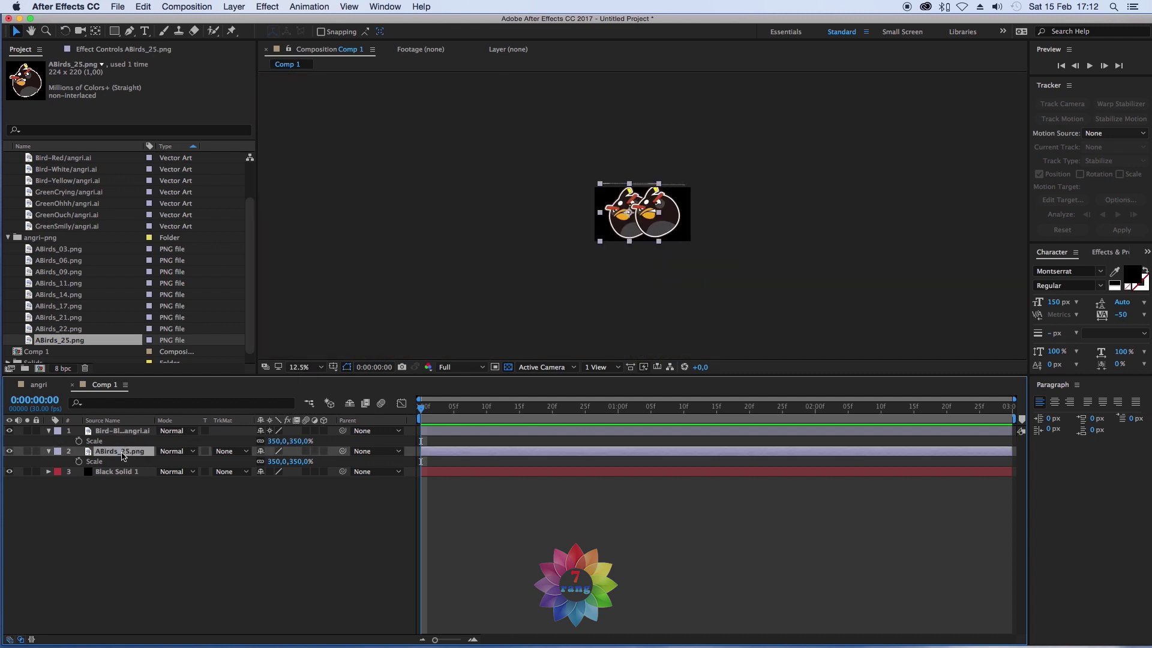
key(Delete)
click(133, 432)
key(Delete)
click(133, 432)
key(Delete)
- Collapse the project folders and import miz.ai and back.ai from the 011 folder
click(9, 239)
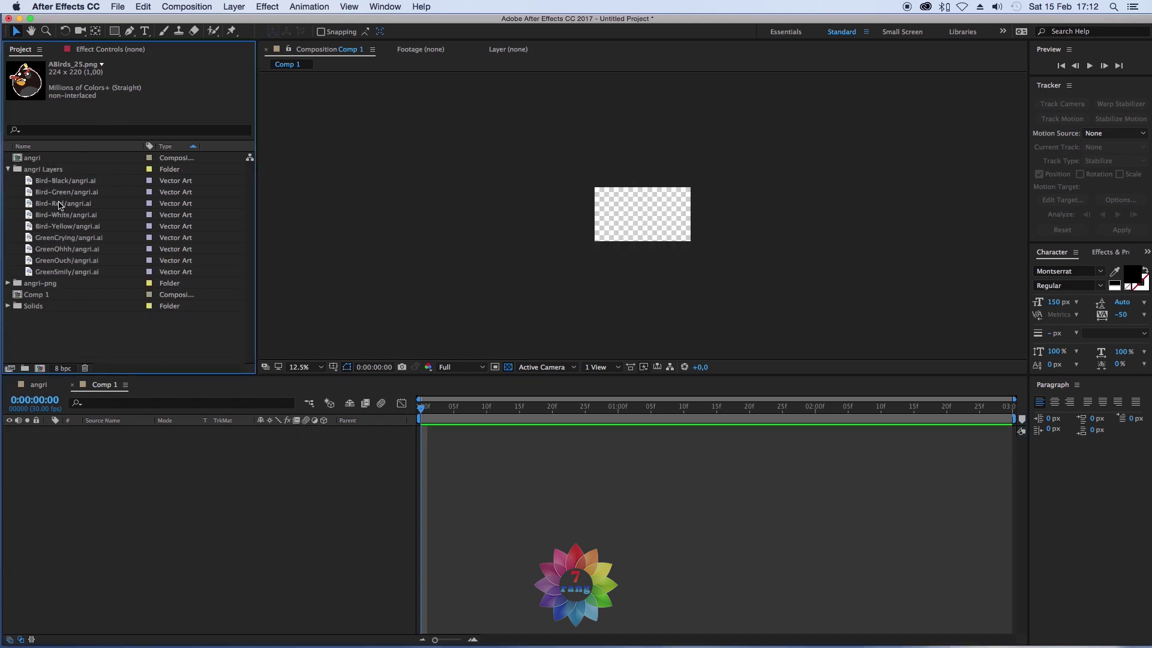
click(8, 169)
double_click(53, 258)
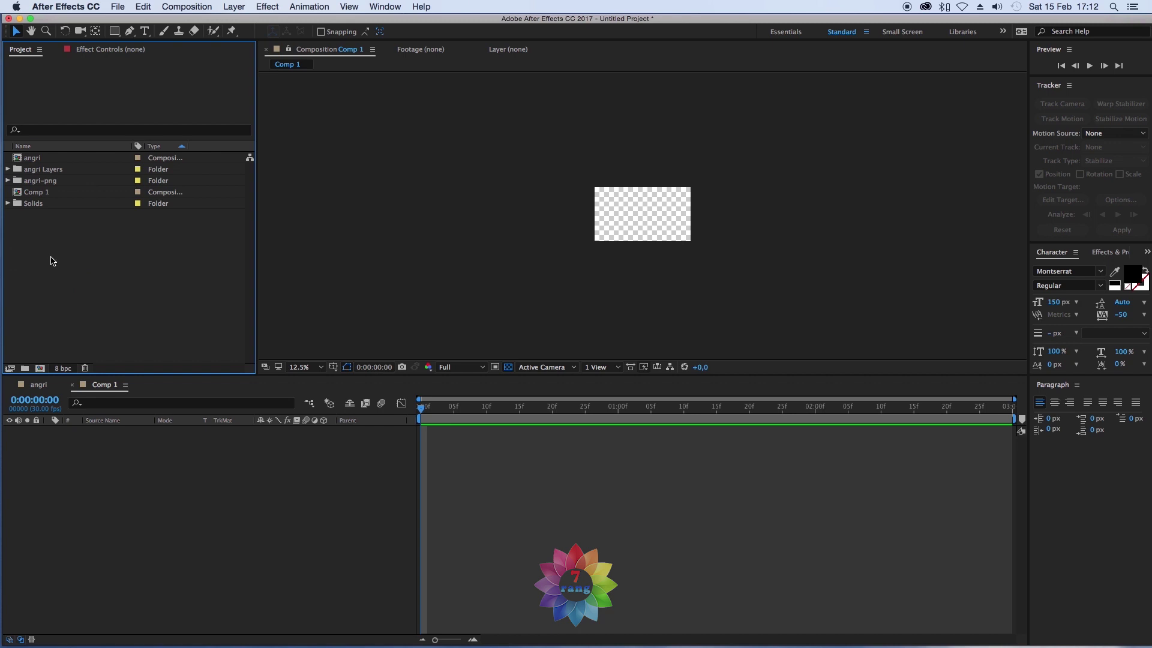
click(577, 74)
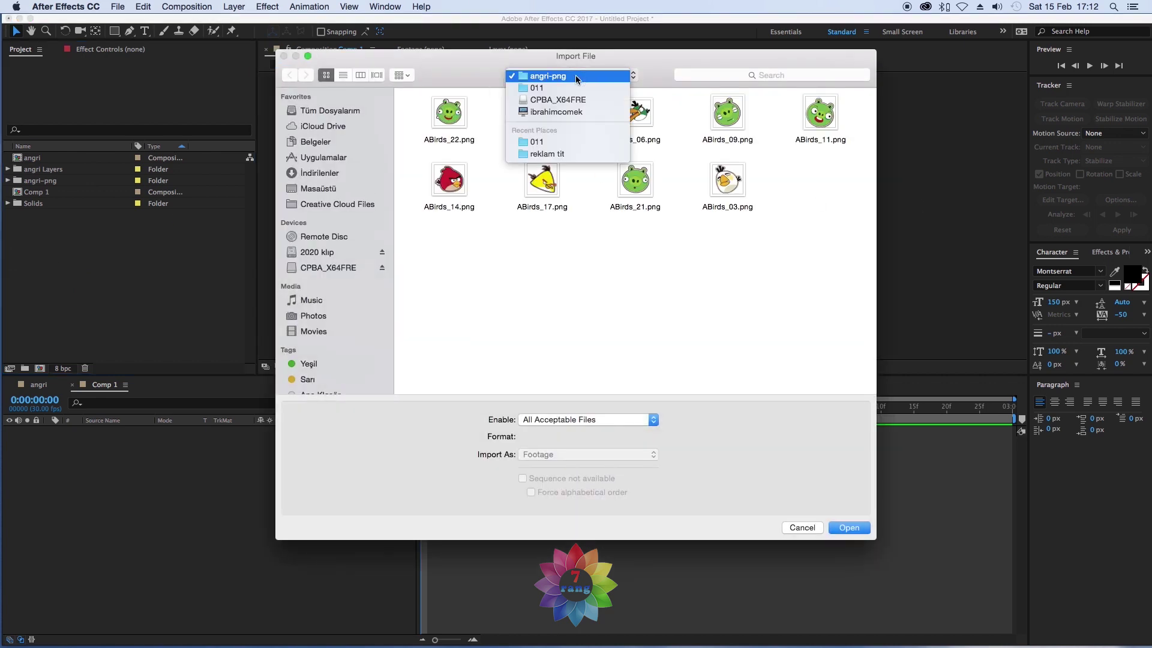
click(540, 85)
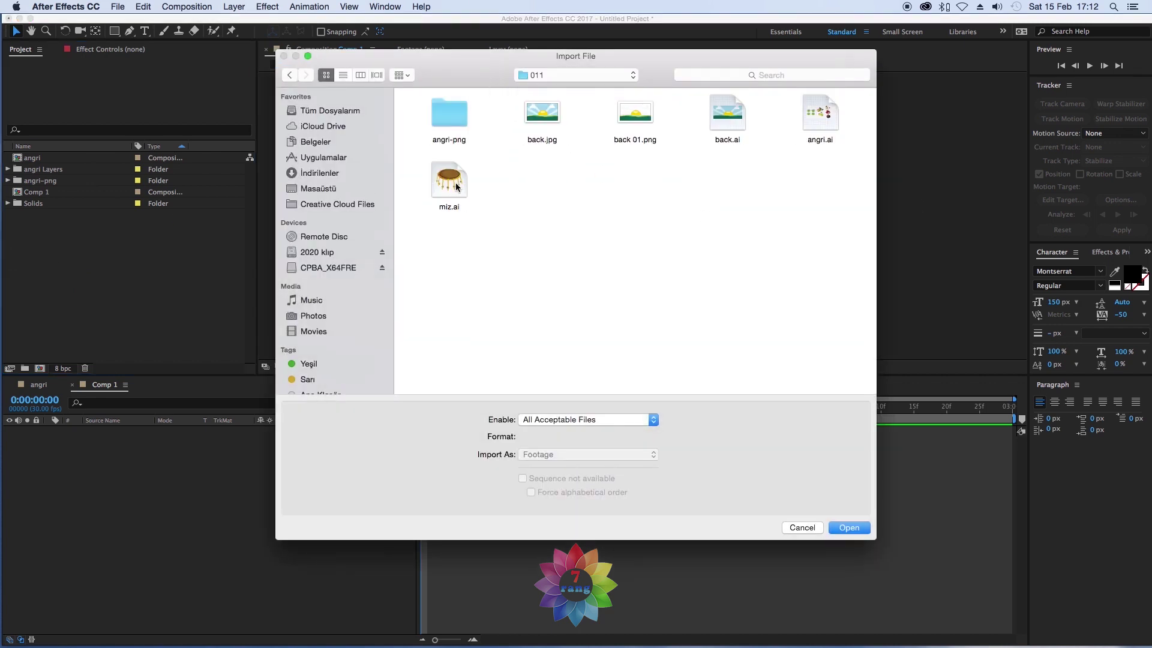
click(458, 186)
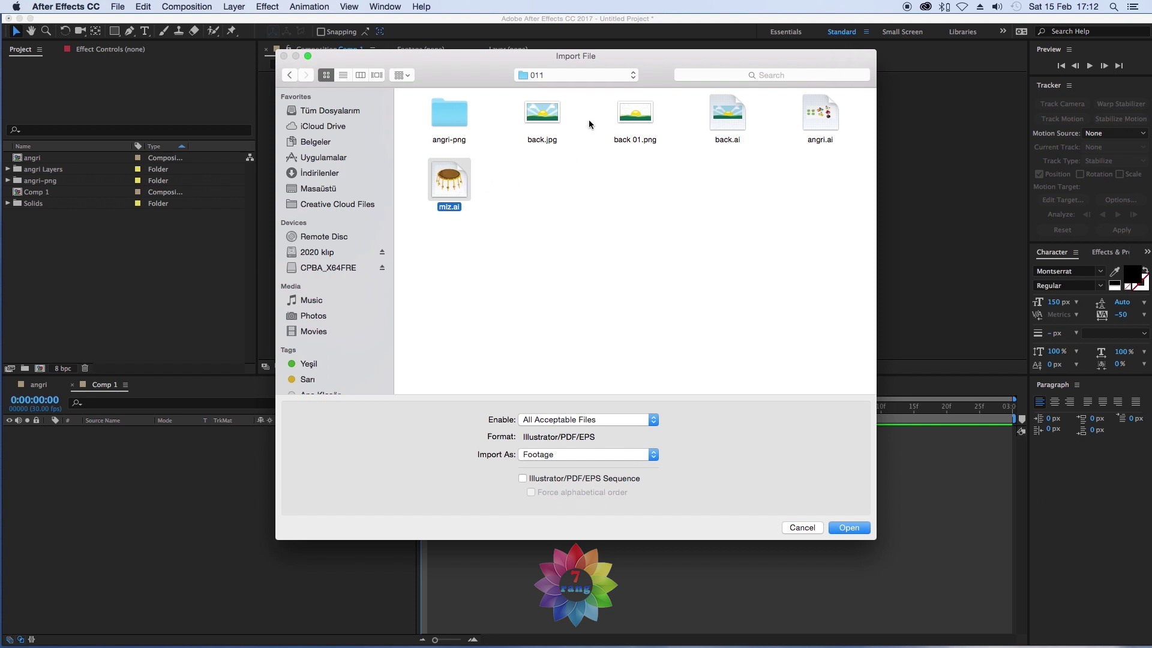
super+click(730, 115)
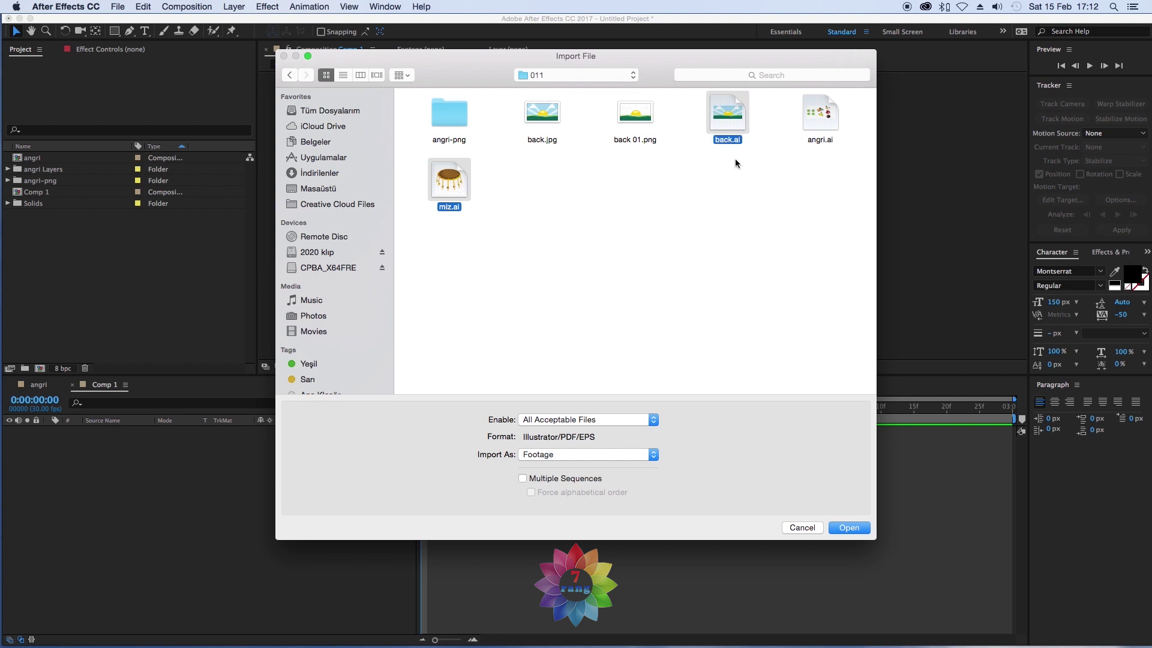
click(847, 528)
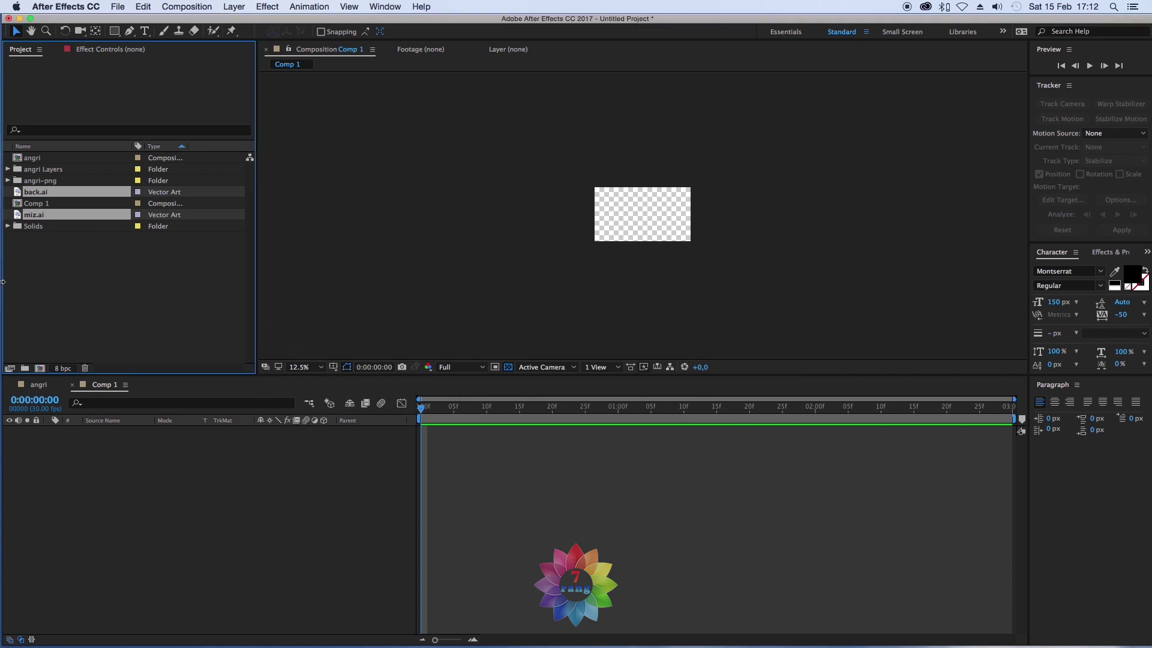
- Add back.ai as a layer in Comp 1, zoom the viewer to 50%, and bring up the new-layer menu
mouse_move(35, 195)
mouse_down()
mouse_move(135, 438)
mouse_move(105, 438)
mouse_up()
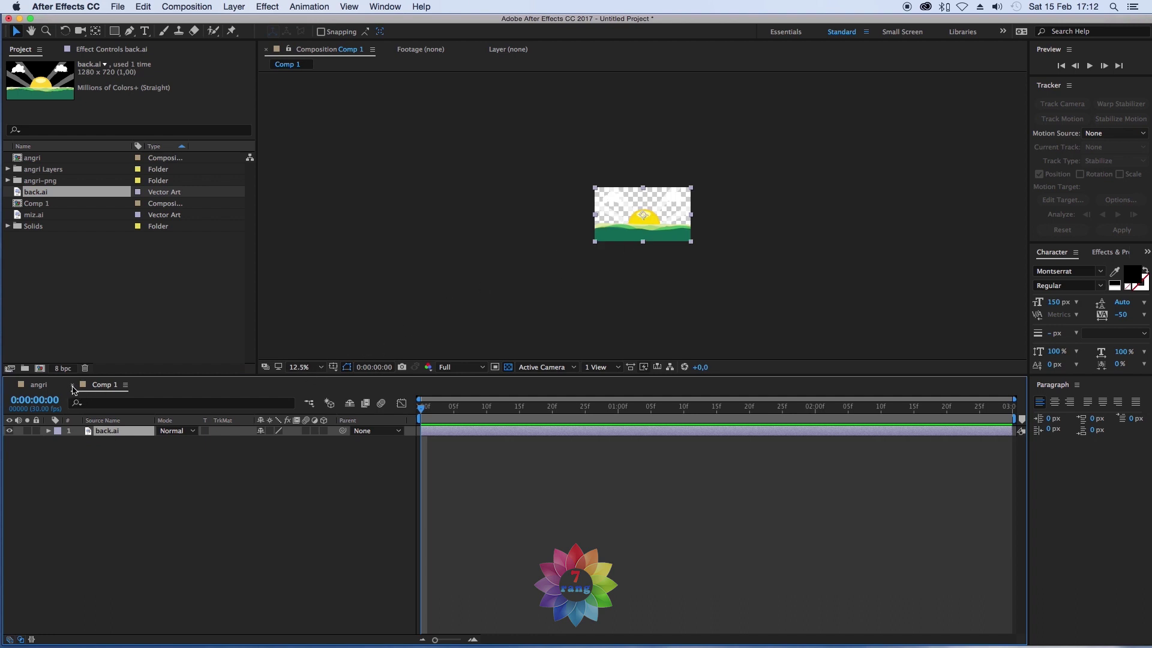
click(102, 489)
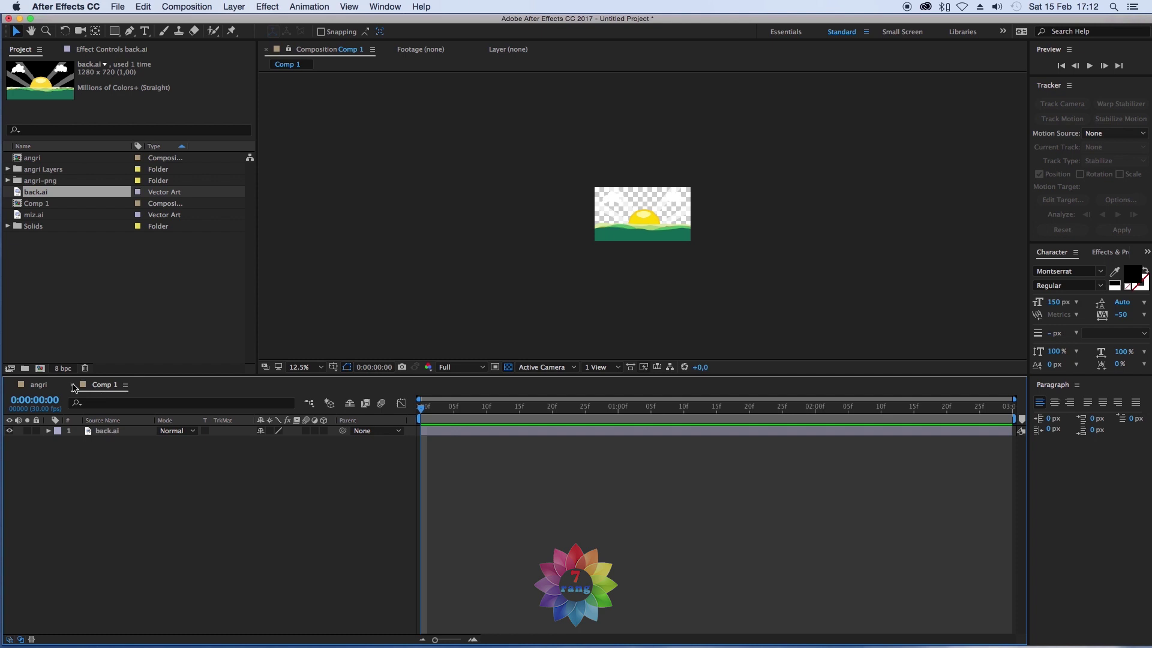
scroll(675, 226, up, 3)
scroll(677, 230, down, 5)
scroll(675, 229, up, 4)
scroll(651, 246, up, 1)
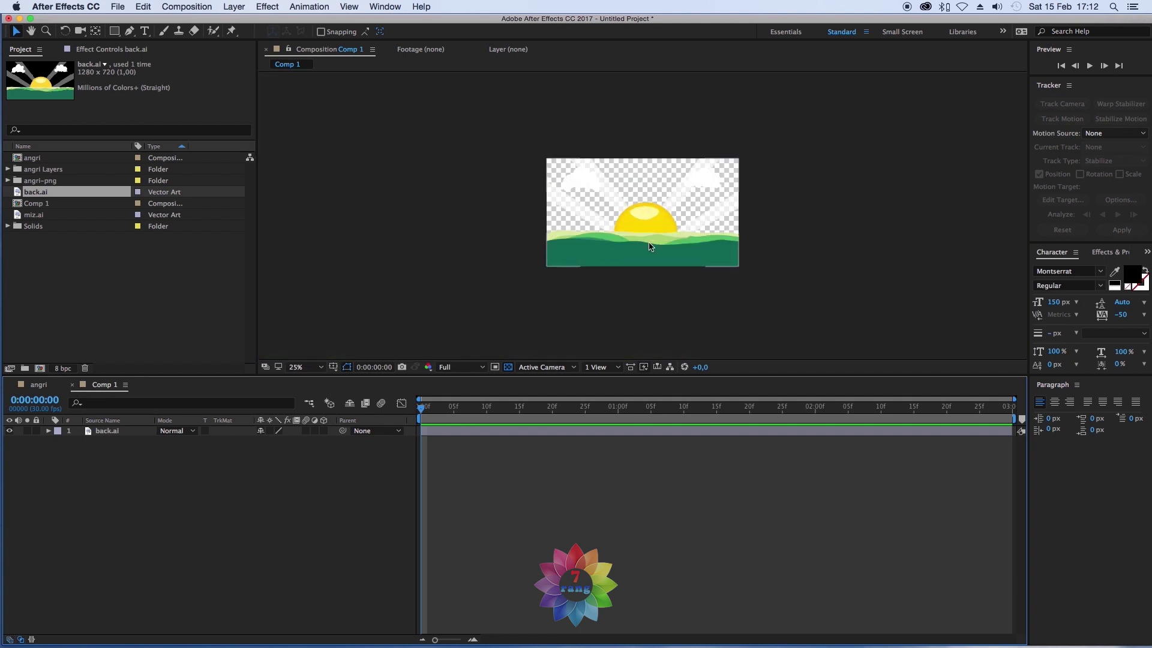
scroll(639, 248, up, 1)
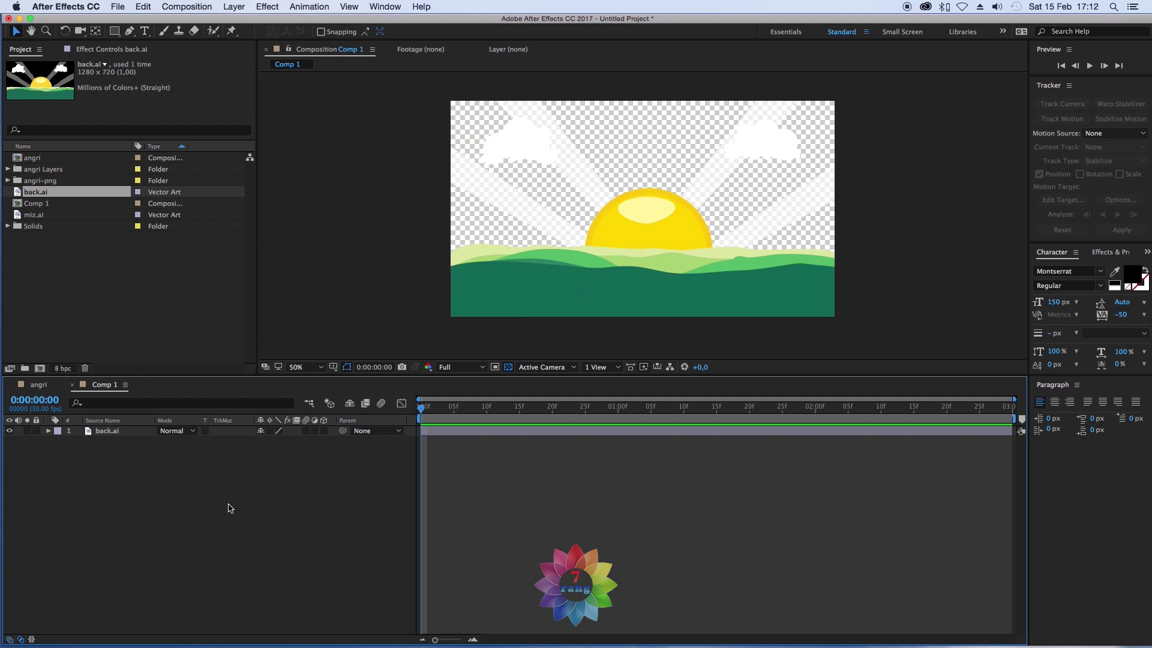
right_click(103, 465)
- Create a new solid in a light cyan colour, named Medium Cyan Solid 1
mouse_move(198, 474)
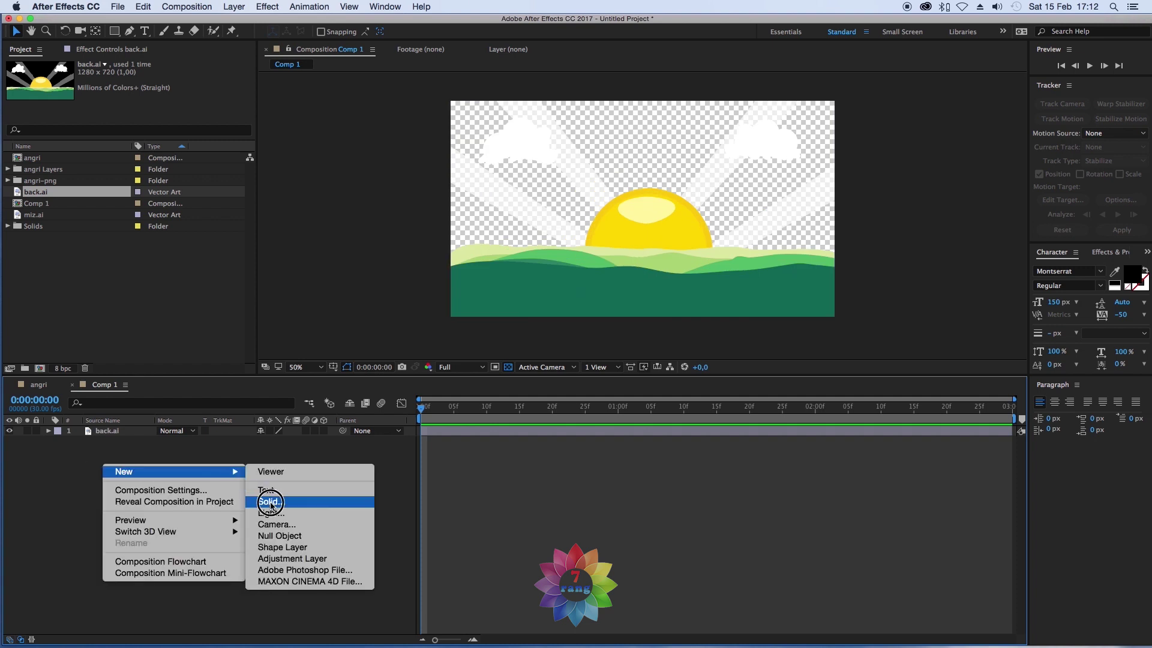
click(267, 502)
click(568, 409)
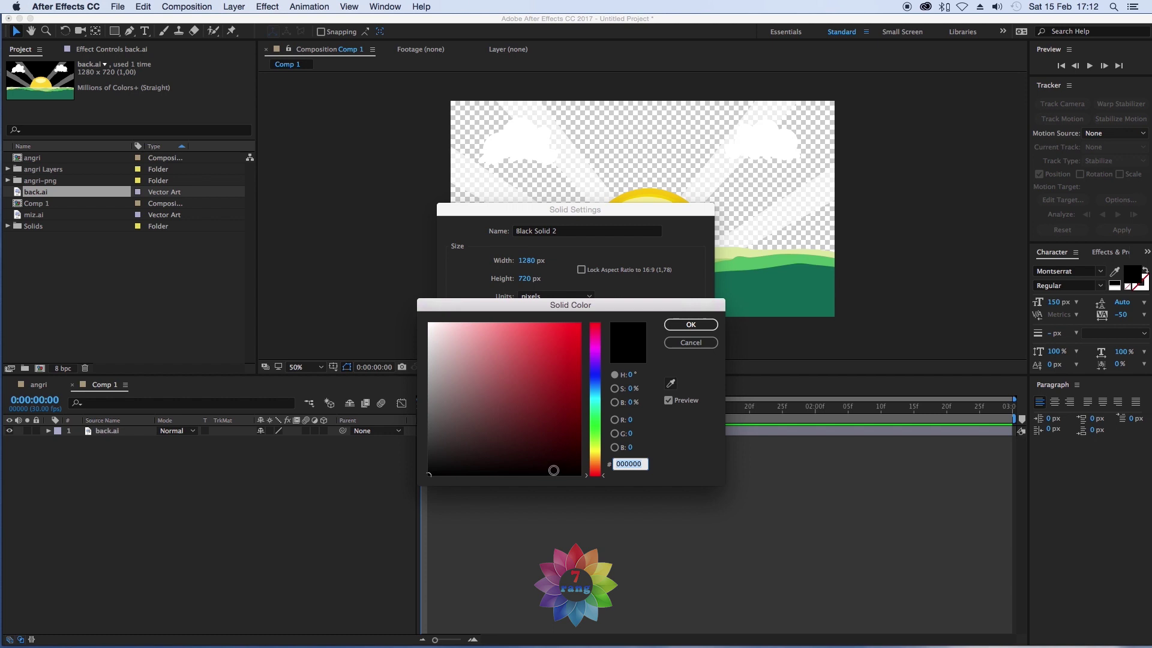
drag(601, 384, 599, 394)
drag(571, 356, 568, 337)
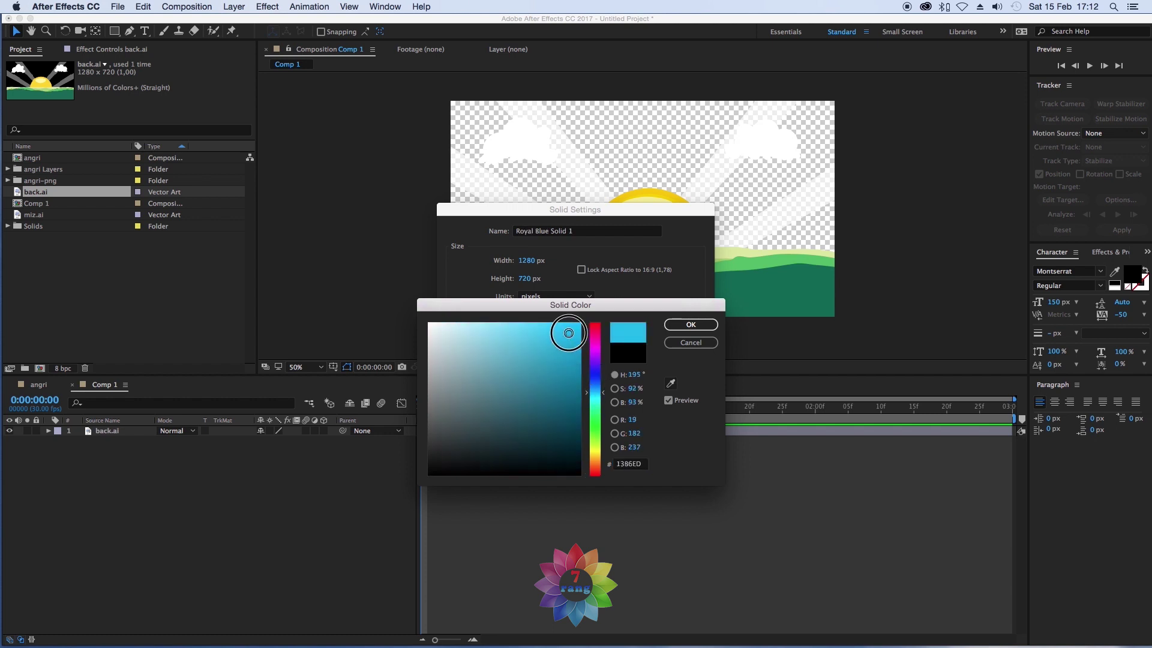
drag(604, 397, 600, 394)
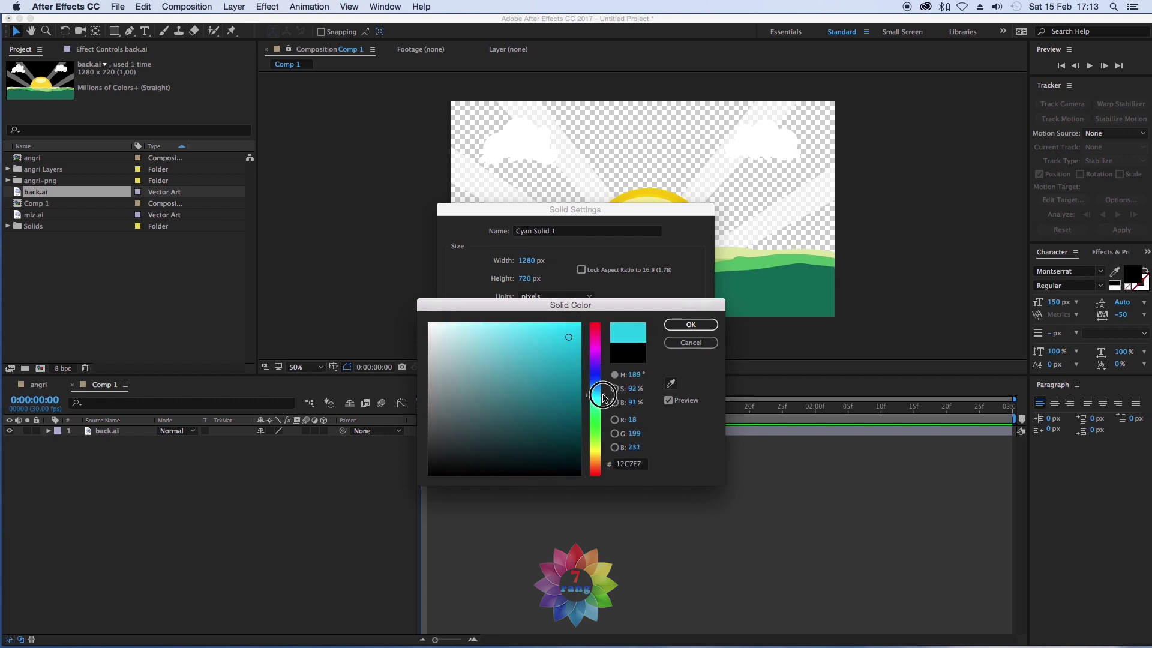
click(528, 336)
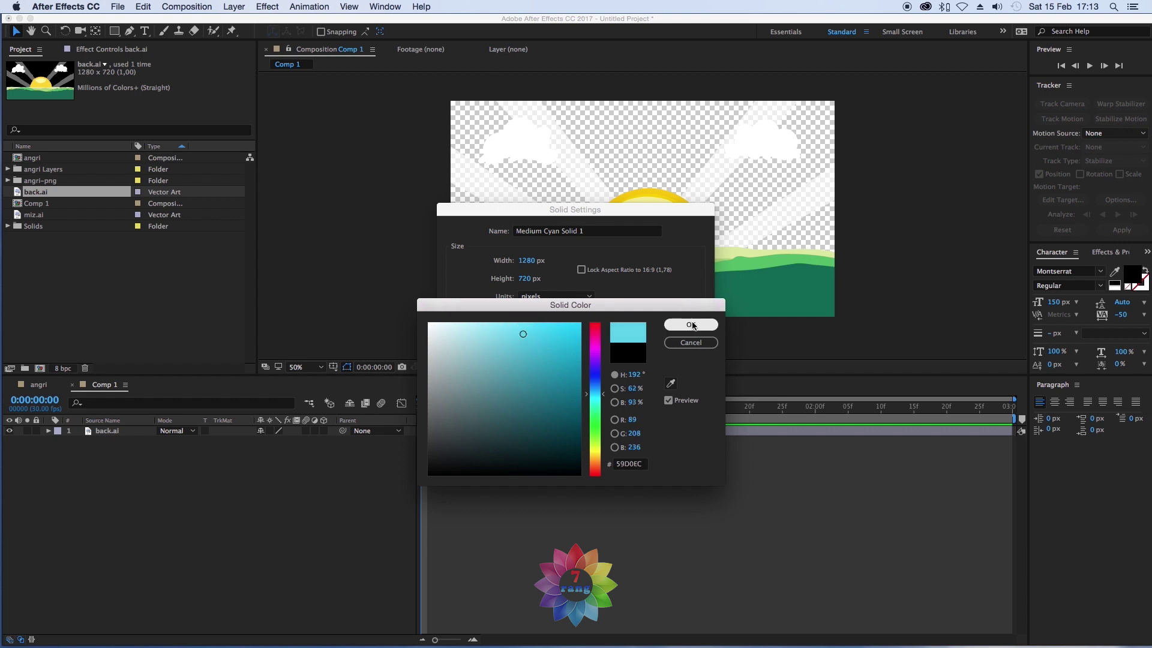
click(691, 325)
click(678, 441)
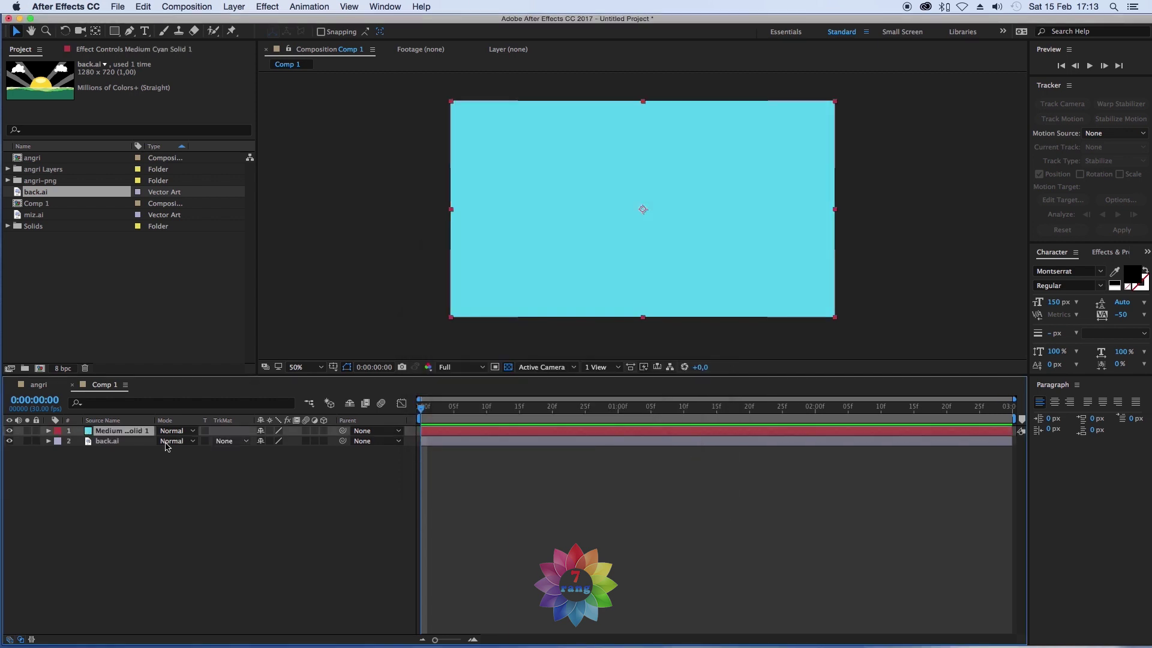
- Move Medium Cyan Solid 1 beneath back.ai in the layer stack and clear the selection
drag(124, 435, 116, 452)
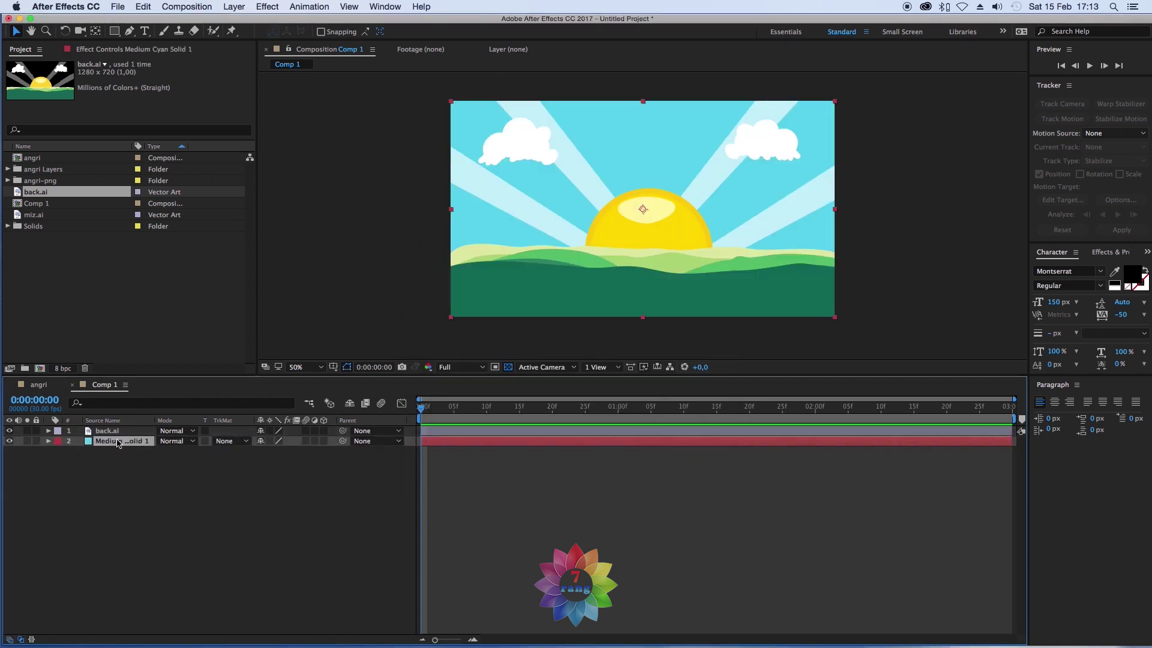
click(113, 461)
click(106, 432)
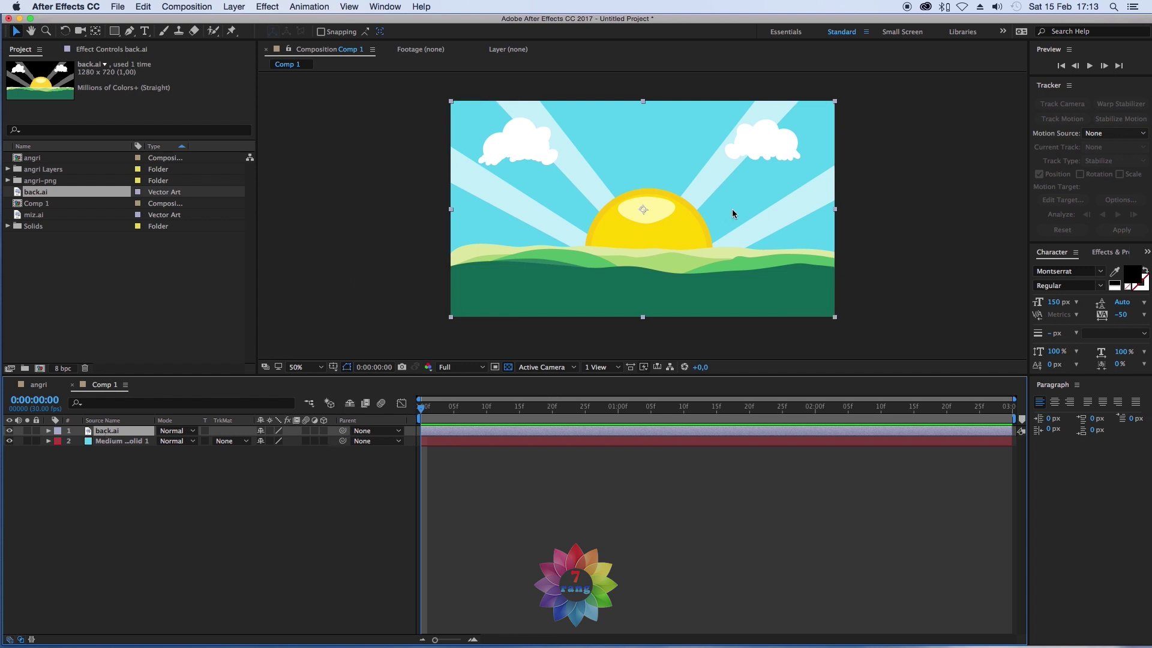
click(42, 282)
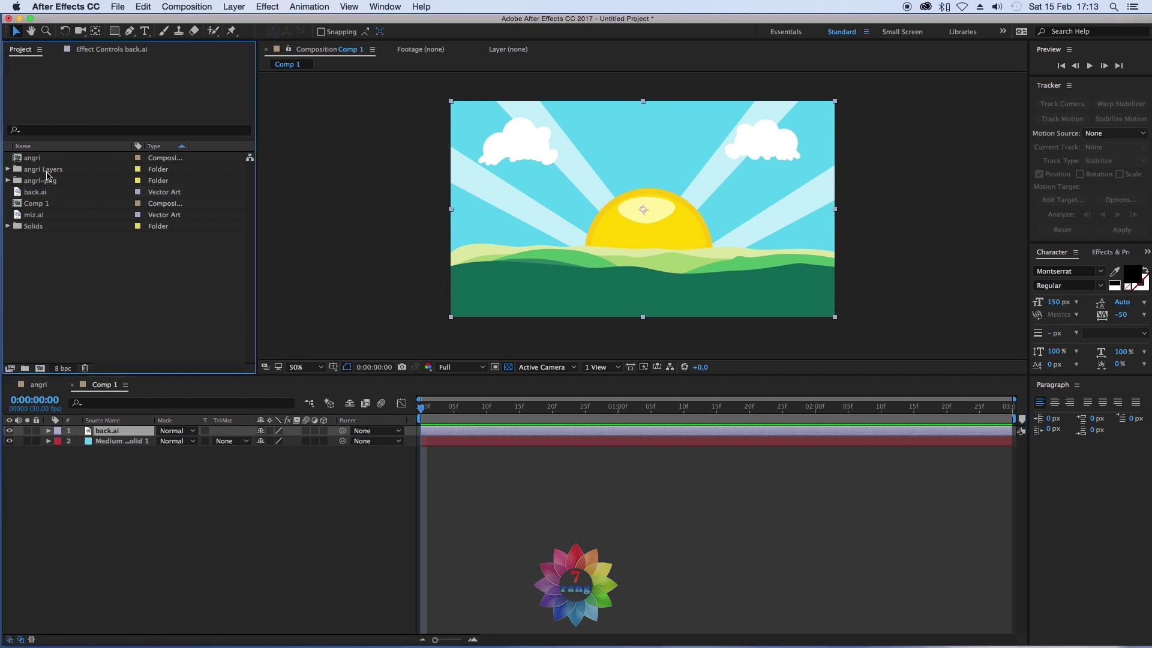
- Add miz.ai to Comp 1 above back.ai and shrink it to about 47% scale
mouse_move(34, 215)
mouse_down()
mouse_move(138, 433)
mouse_move(128, 437)
mouse_up()
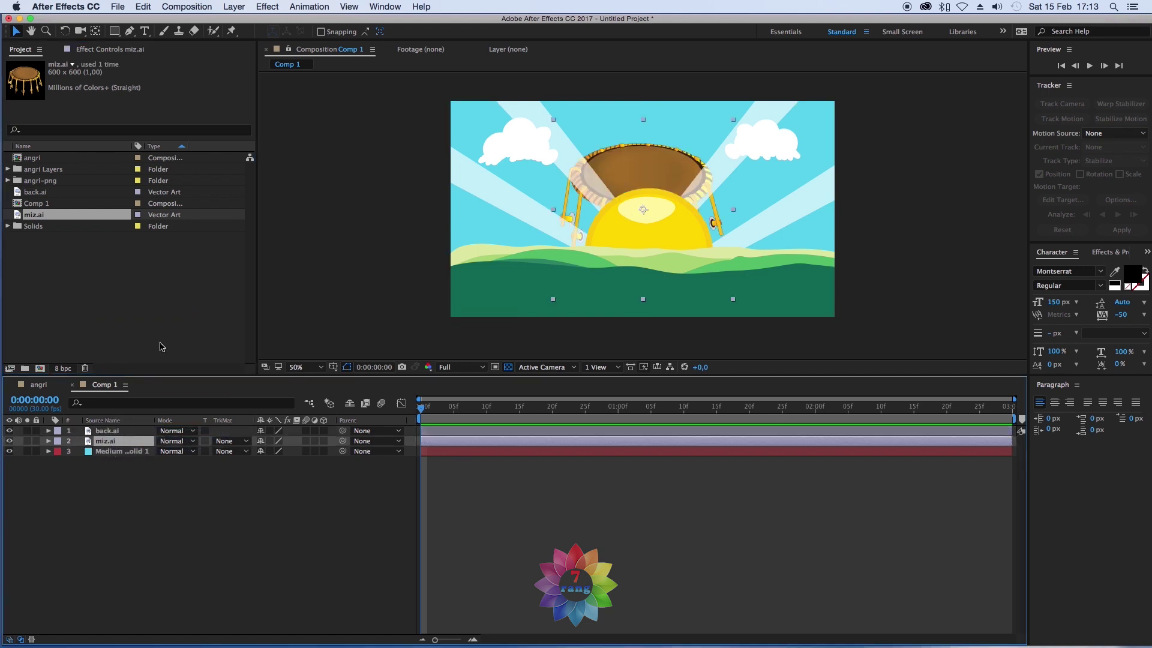
click(111, 442)
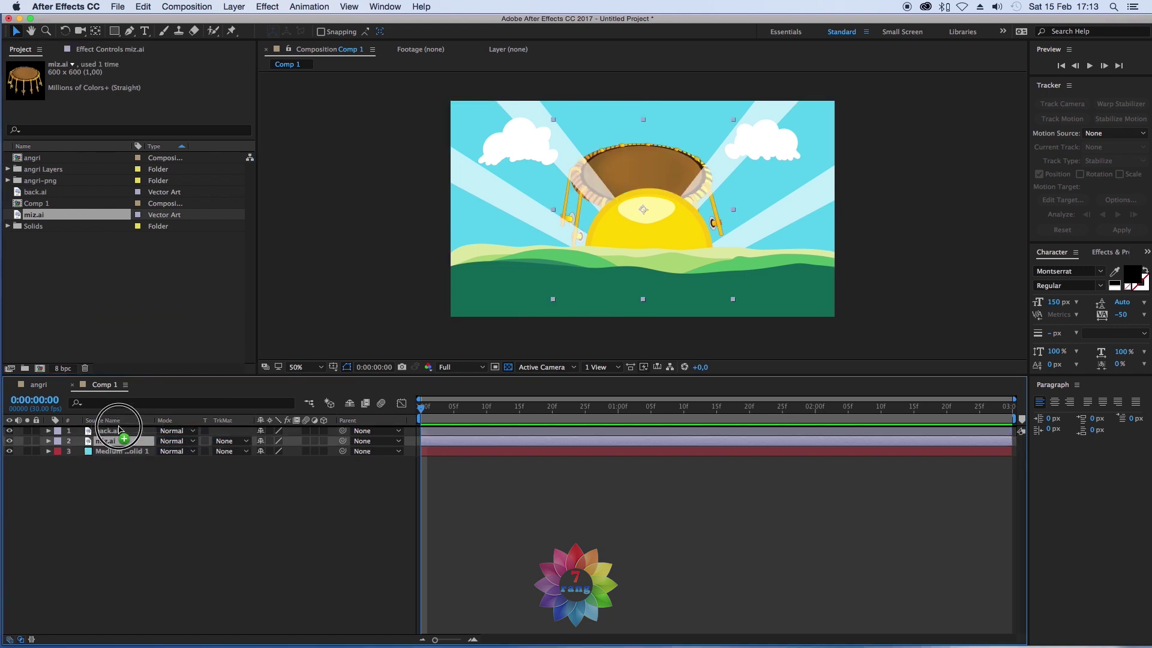
drag(111, 443, 115, 431)
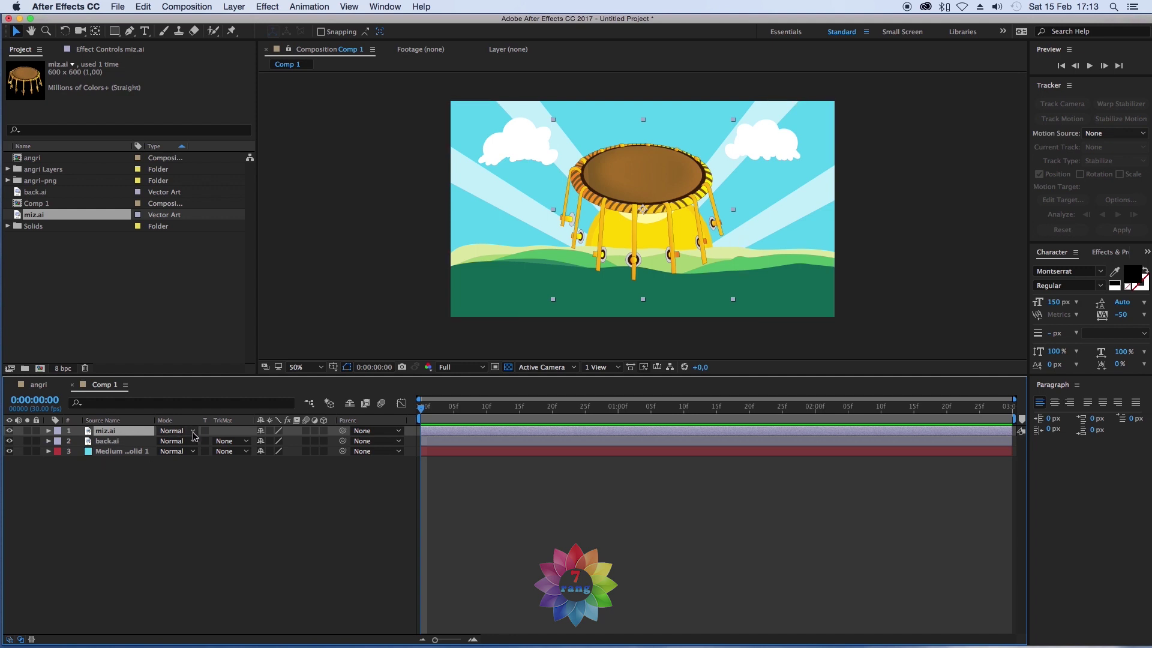
key(s)
drag(277, 444, 220, 442)
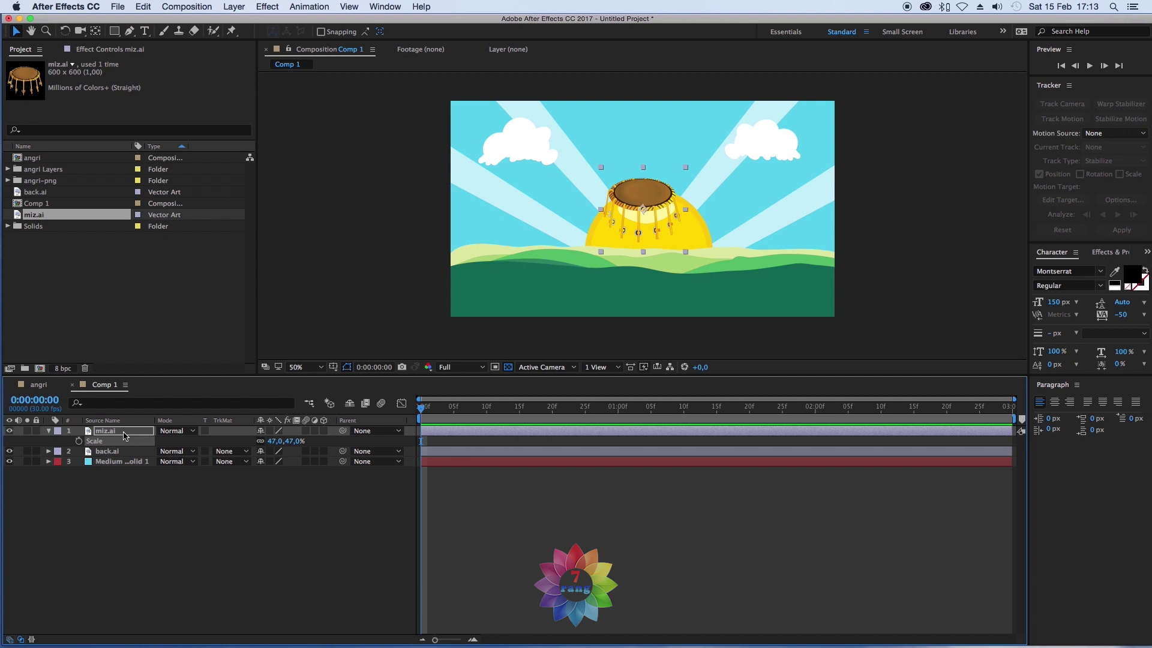
- Move miz.ai down and left onto the green hills
click(123, 432)
key(p)
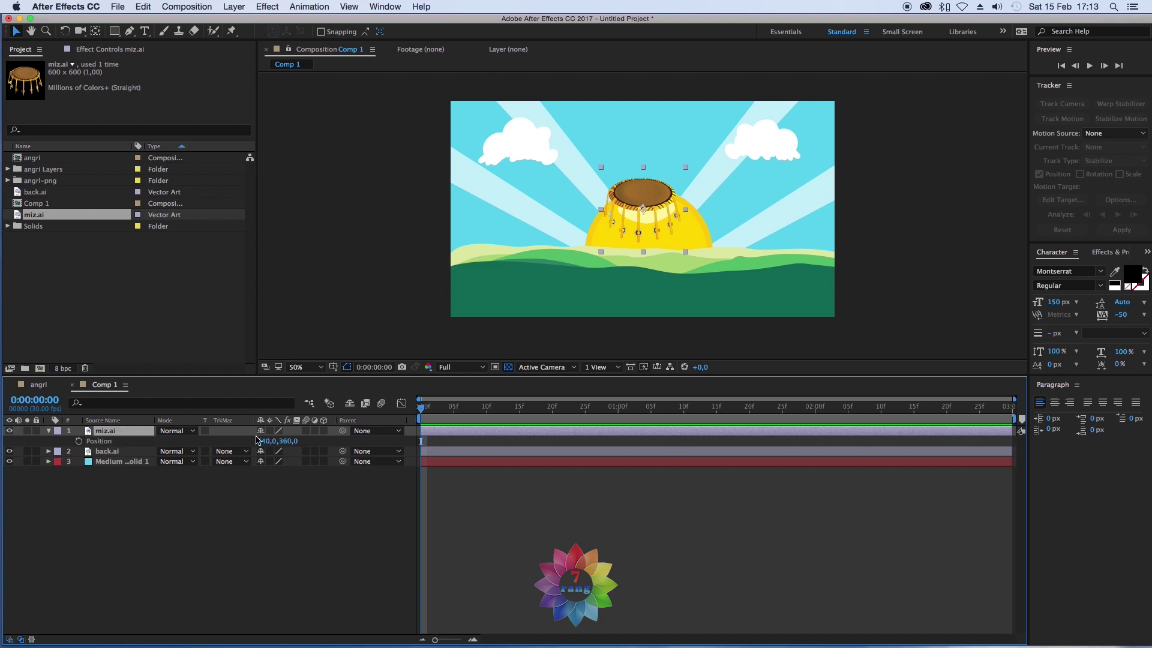
drag(257, 441, 221, 444)
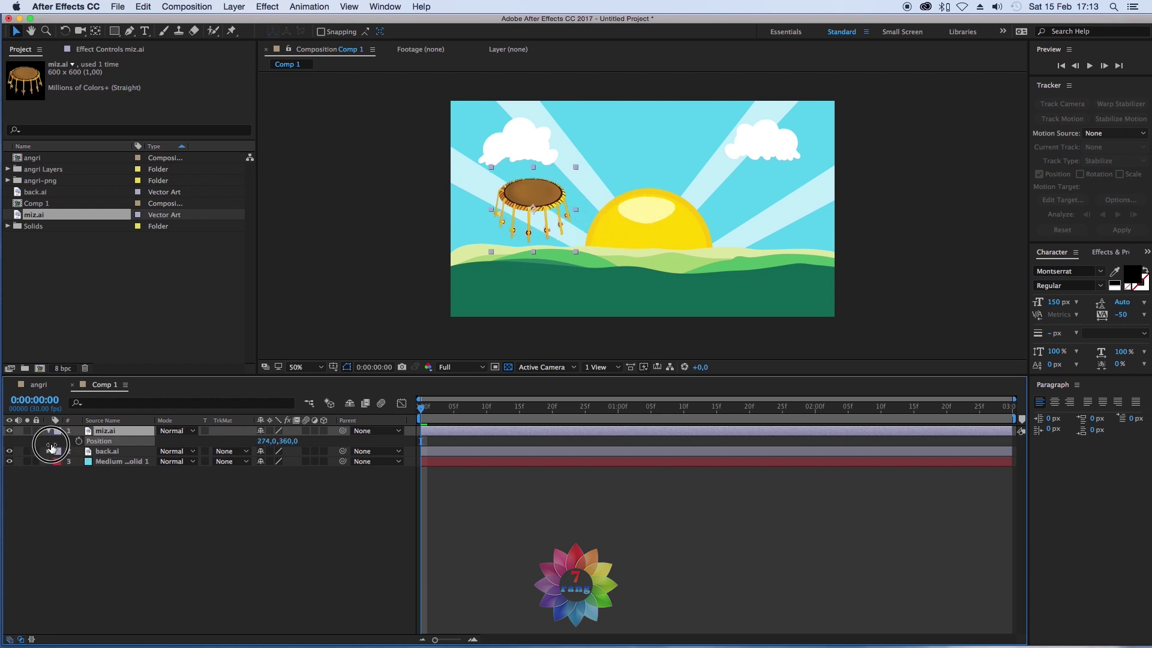
drag(291, 441, 388, 422)
drag(266, 441, 240, 444)
- Set miz.ai's Scale to exactly 43% and nudge it slightly lower
key(s)
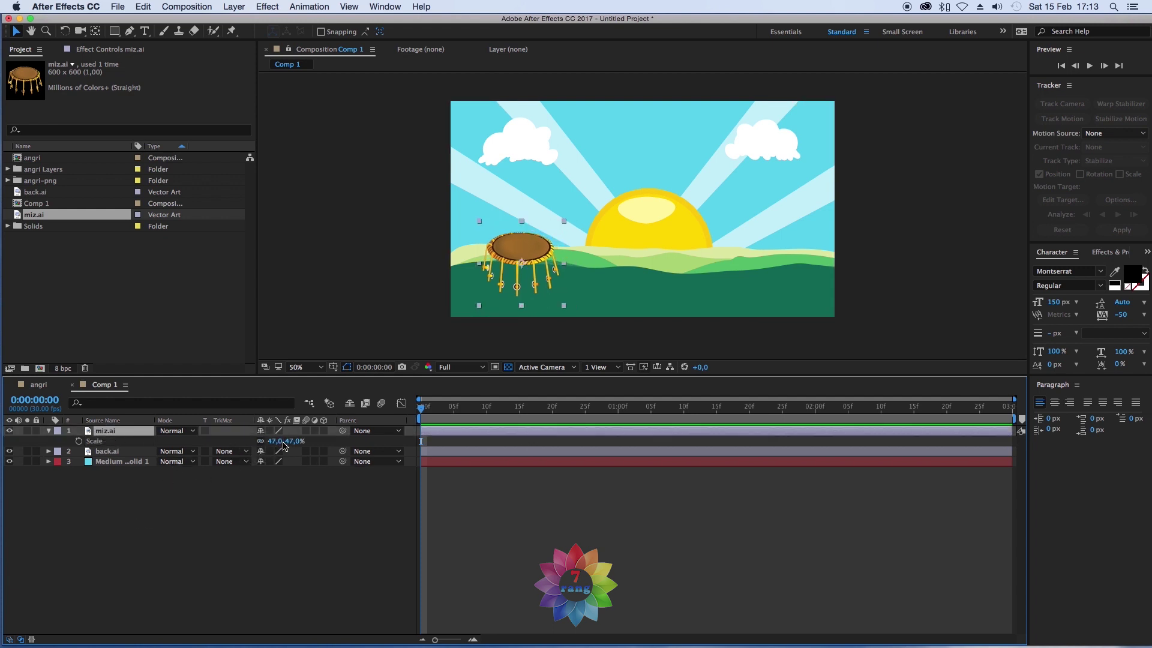
drag(284, 442, 279, 442)
click(277, 443)
text(43)
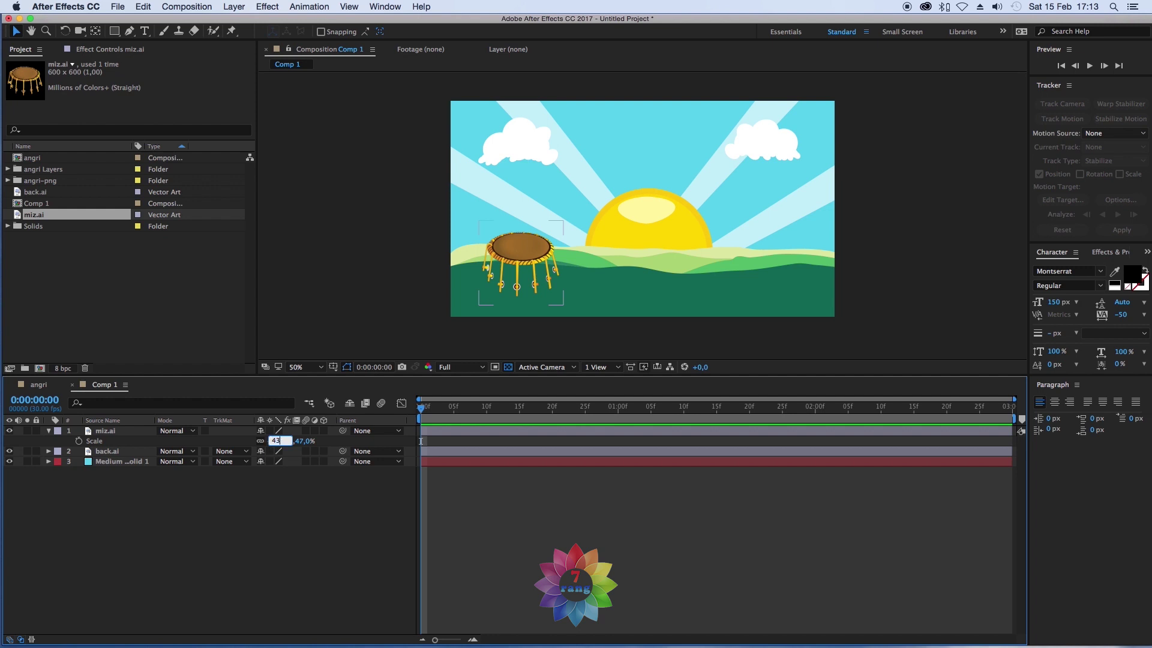
key(Return)
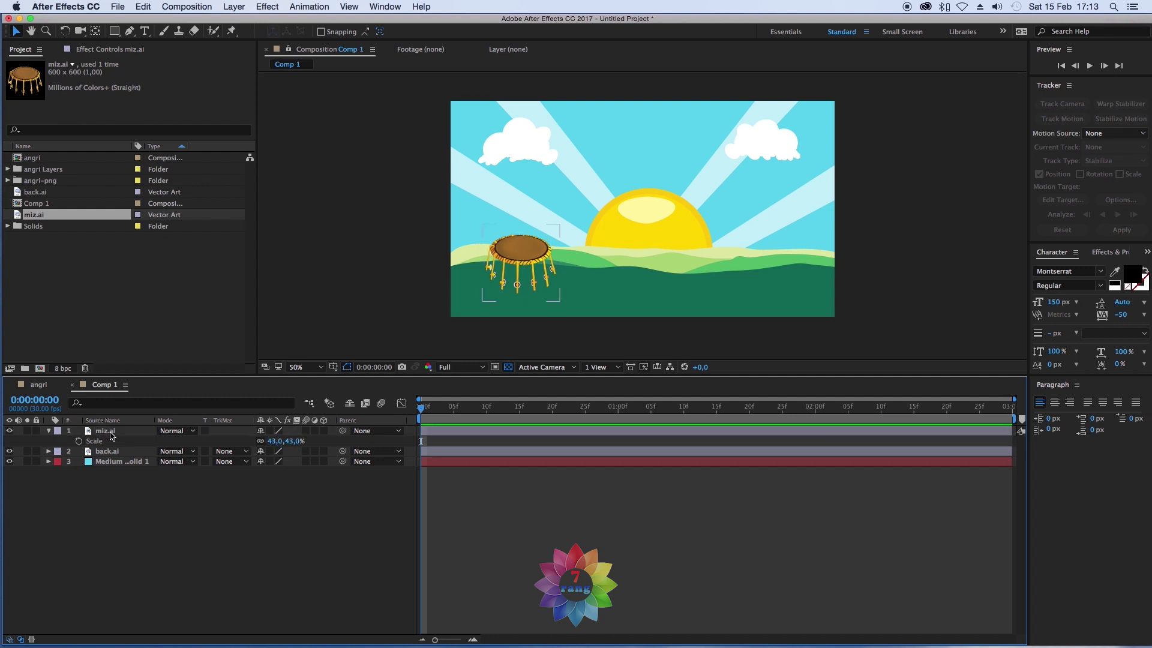
drag(534, 264, 530, 270)
- Fit the whole composition in an enlarged viewer and collapse miz.ai's properties
click(300, 368)
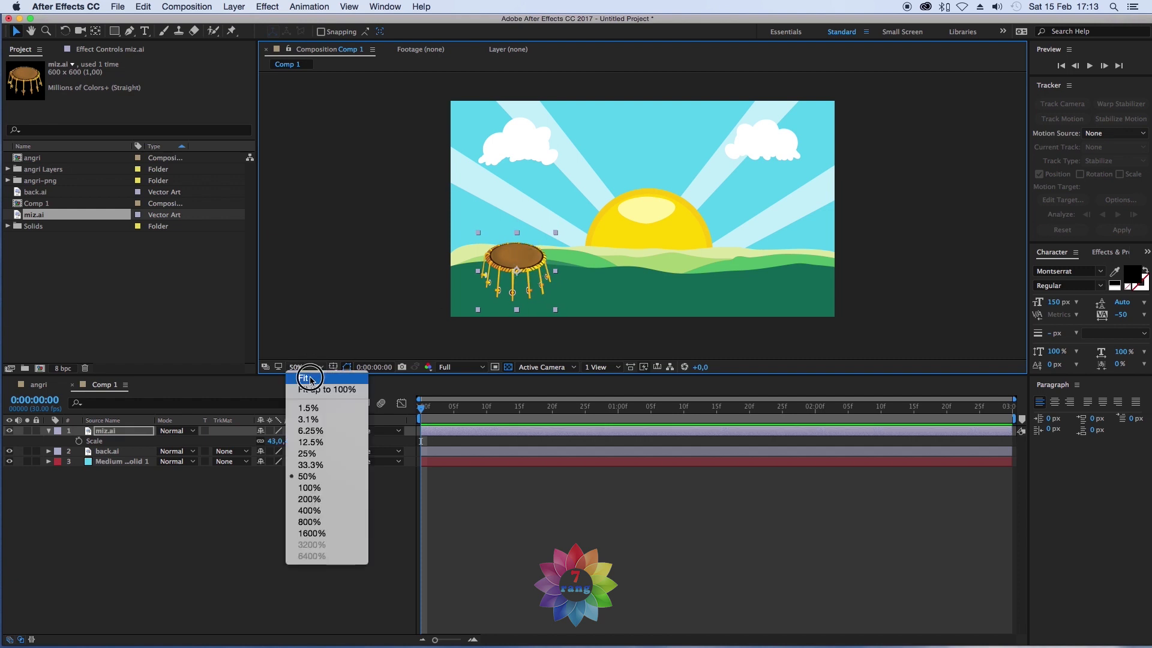
click(311, 379)
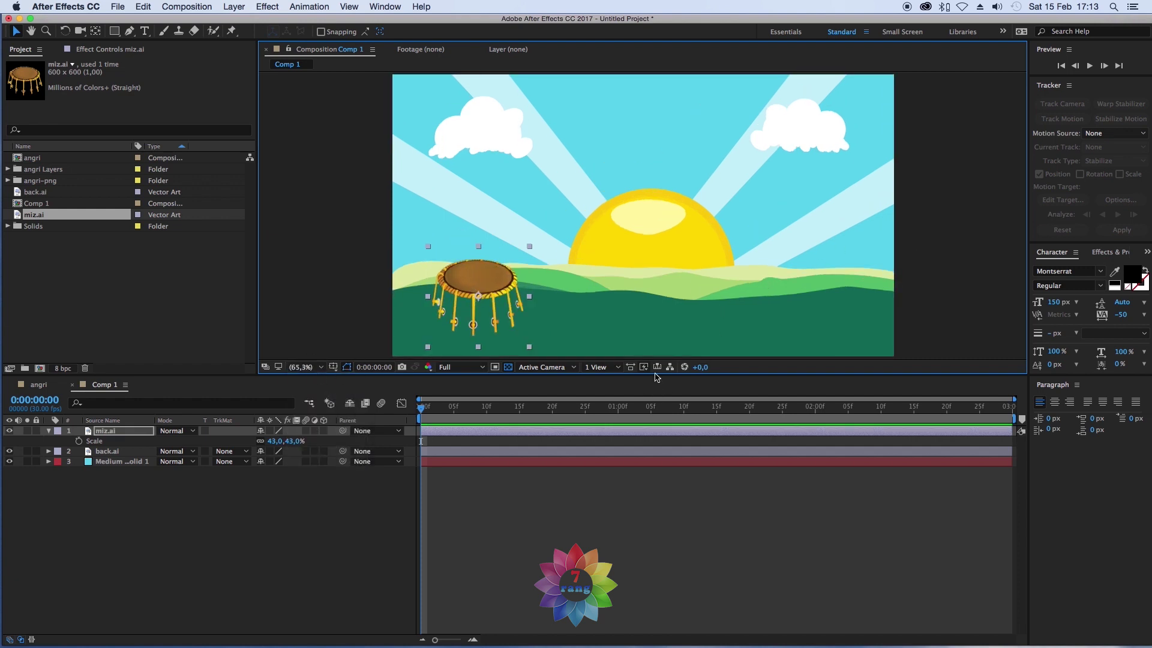
drag(653, 376, 651, 422)
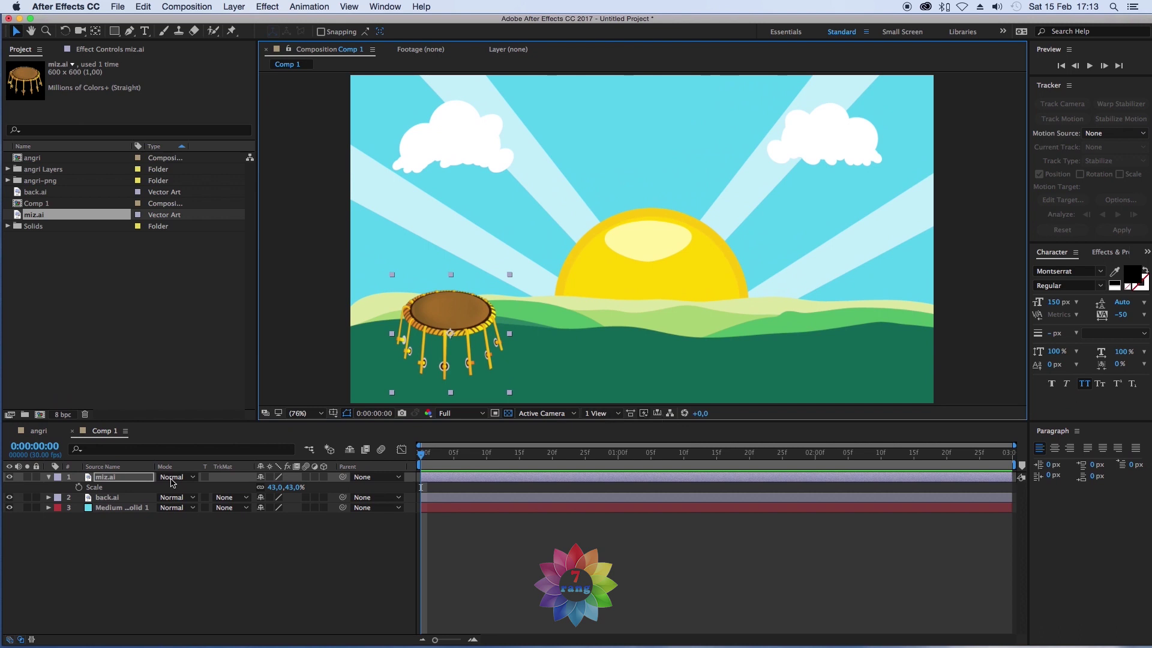
click(130, 566)
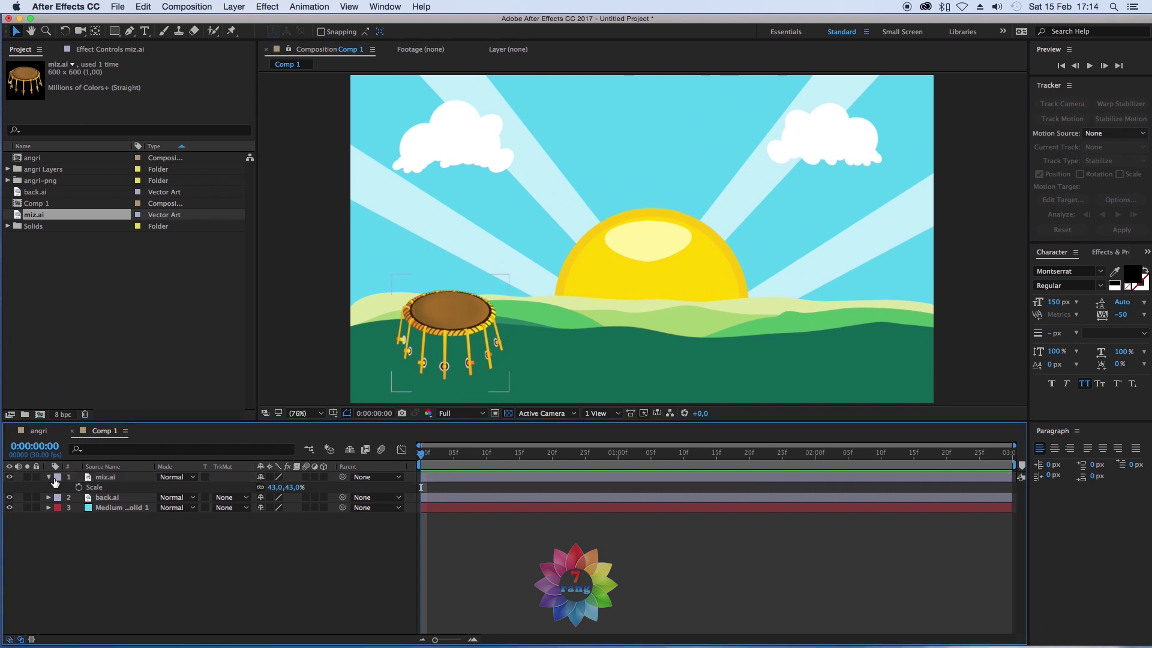
click(49, 477)
- Hide miz.ai and back.ai to check the cyan solid alone, then show them again
click(108, 498)
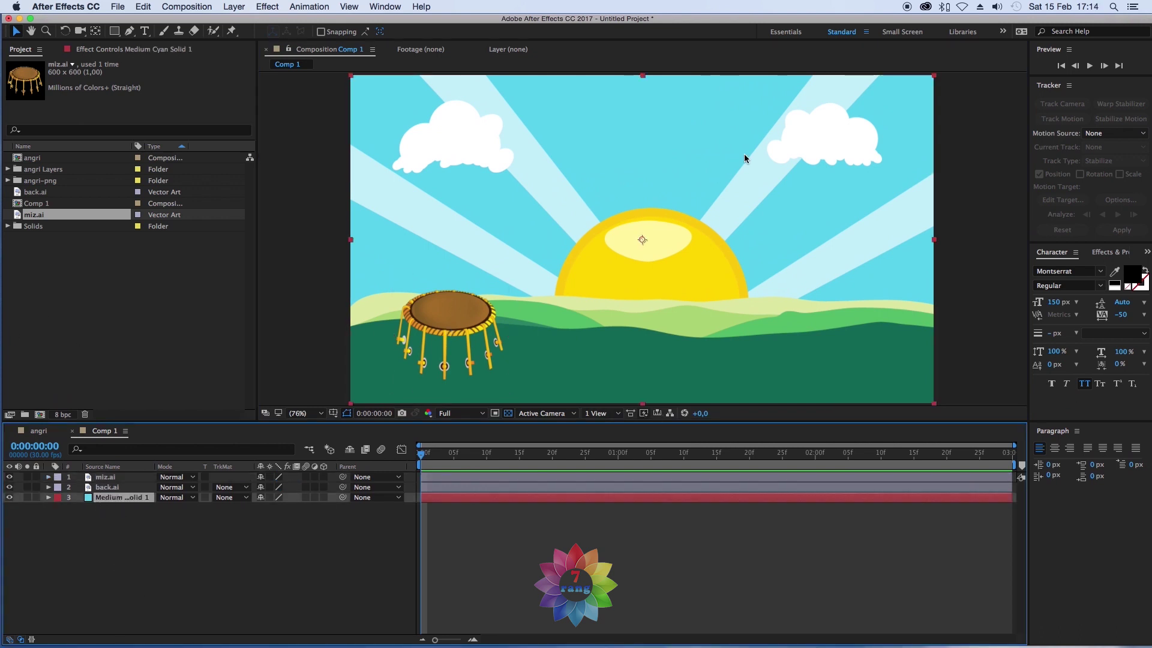
drag(9, 477, 9, 488)
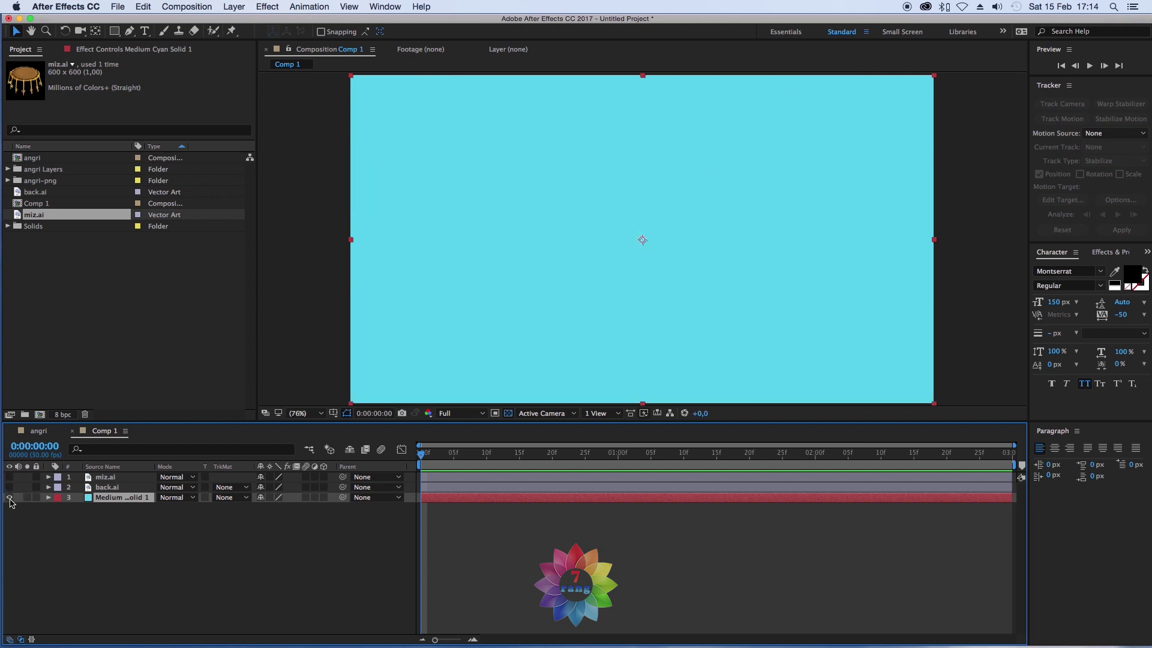
click(9, 487)
click(99, 488)
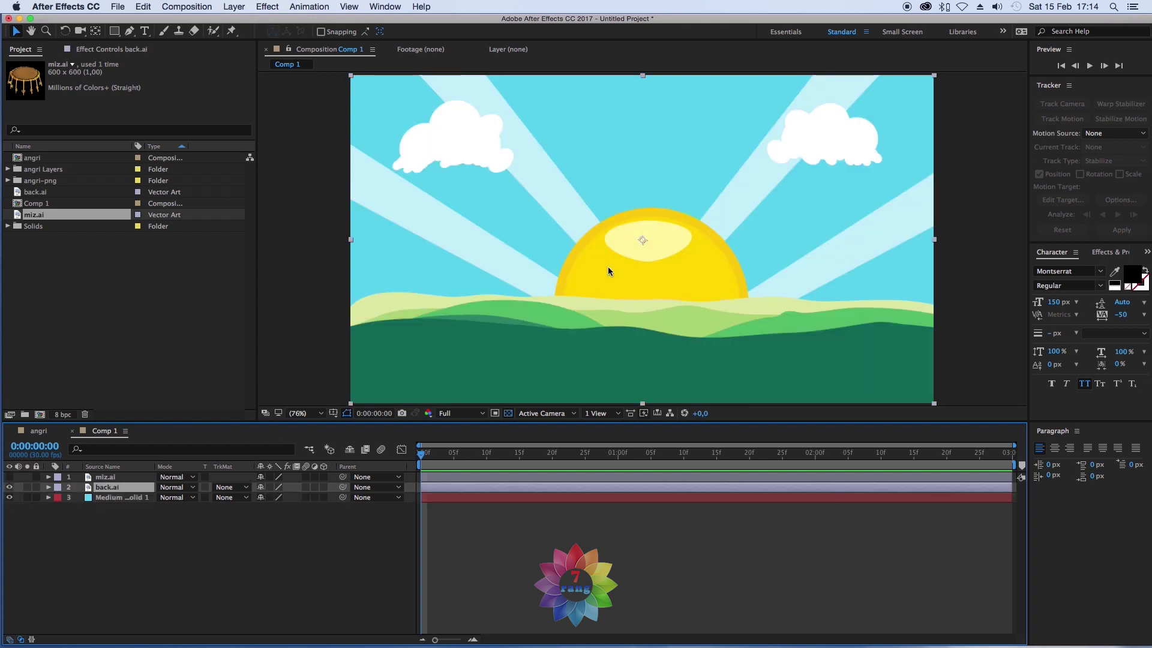
click(9, 477)
click(120, 549)
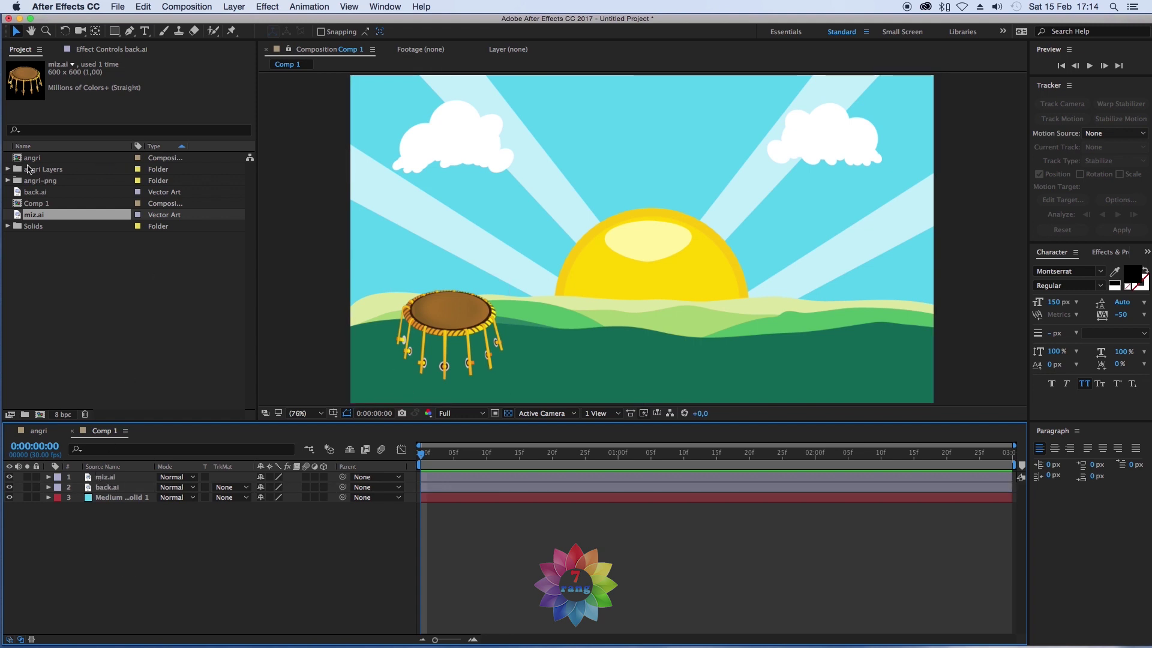
- Delete the angri-png folder from the project
click(9, 170)
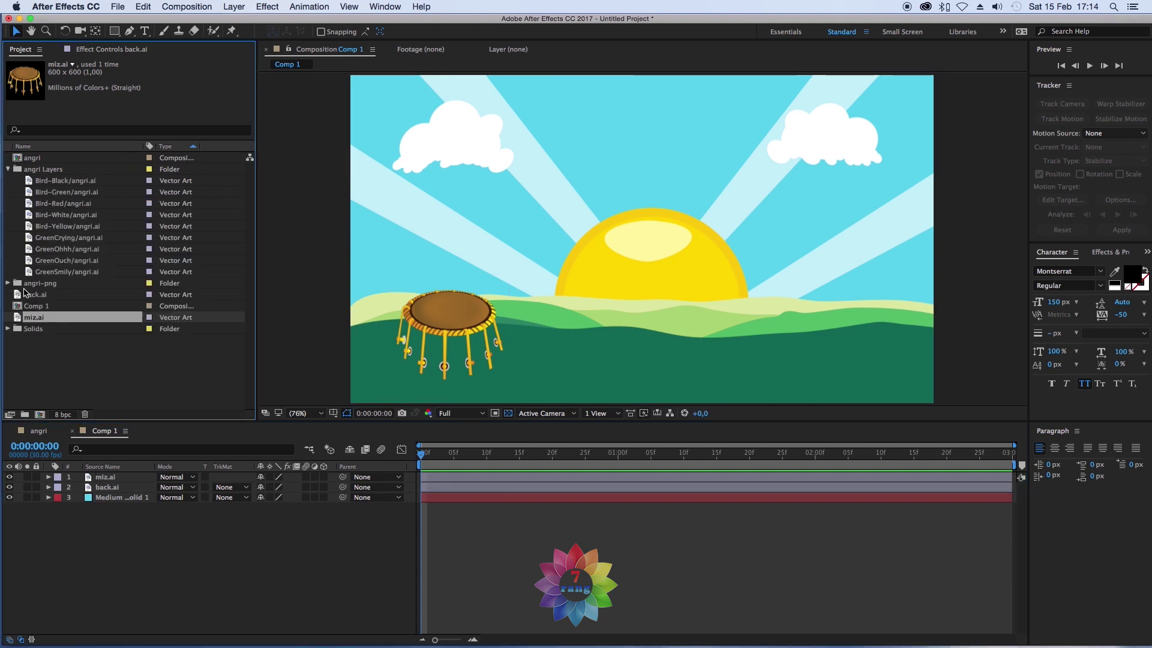
click(35, 285)
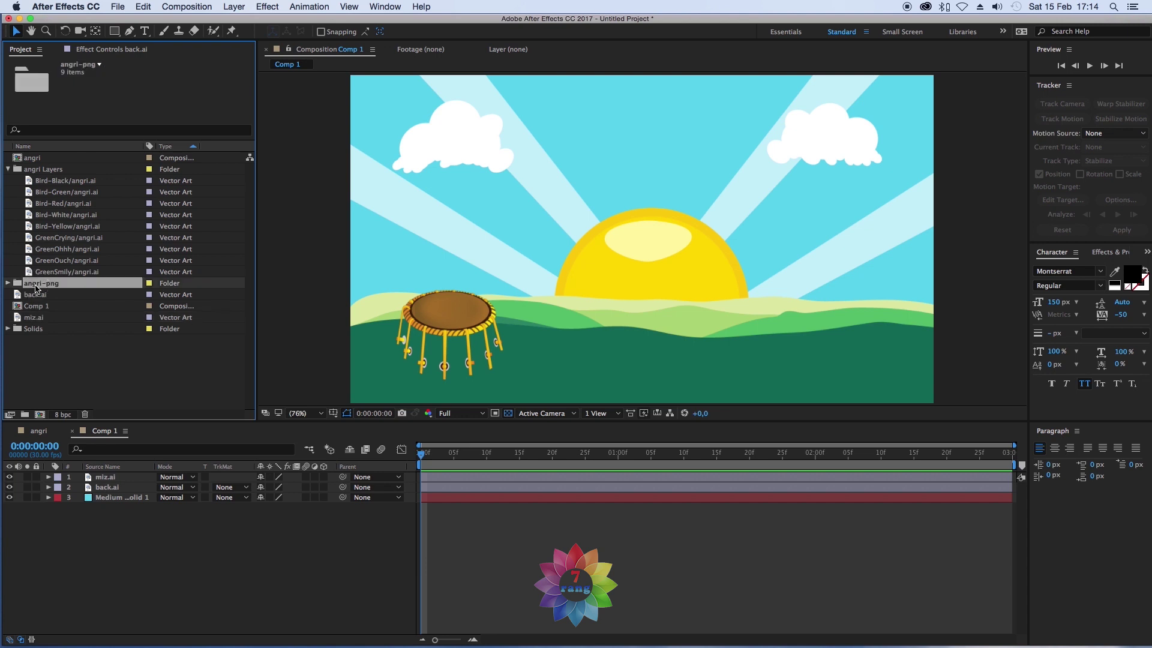
key(Delete)
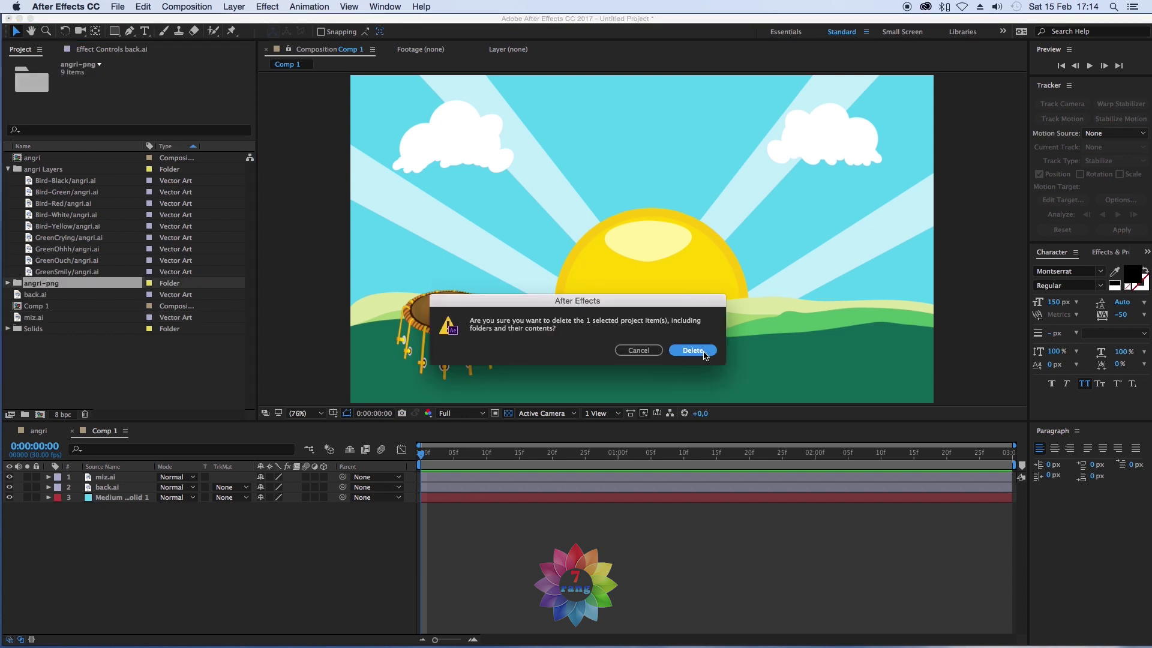
click(704, 354)
- Add the nine files from Bird-Black through GreenSmily to the Comp 1 timeline
click(59, 181)
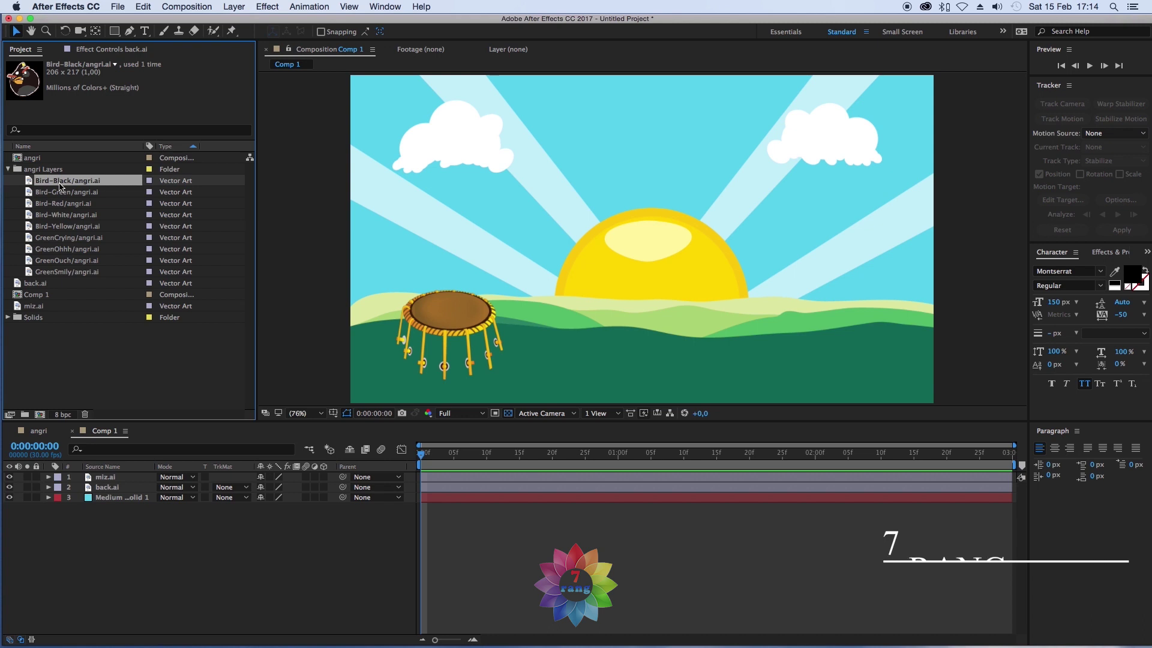
click(80, 273)
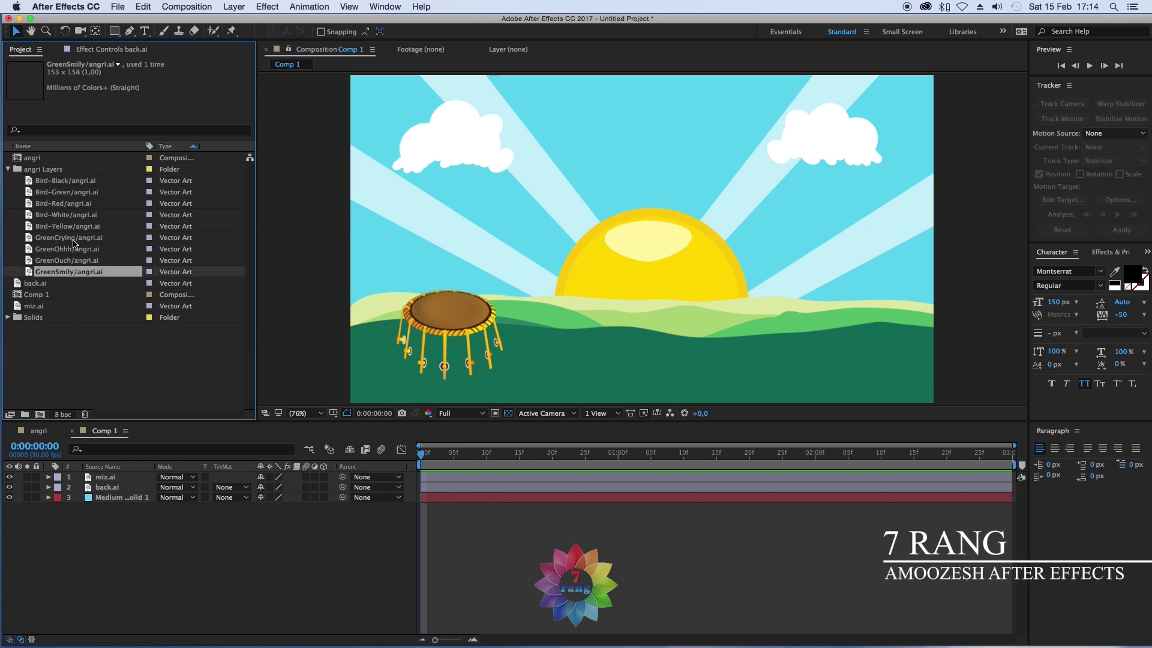
shift+click(81, 181)
mouse_move(82, 181)
mouse_down()
mouse_move(104, 433)
mouse_move(118, 474)
mouse_up()
- Place the GreenSmily, GreenOuch, GreenOhhh and GreenCrying pigs on the right-hand grass
key(Caps_Lock)
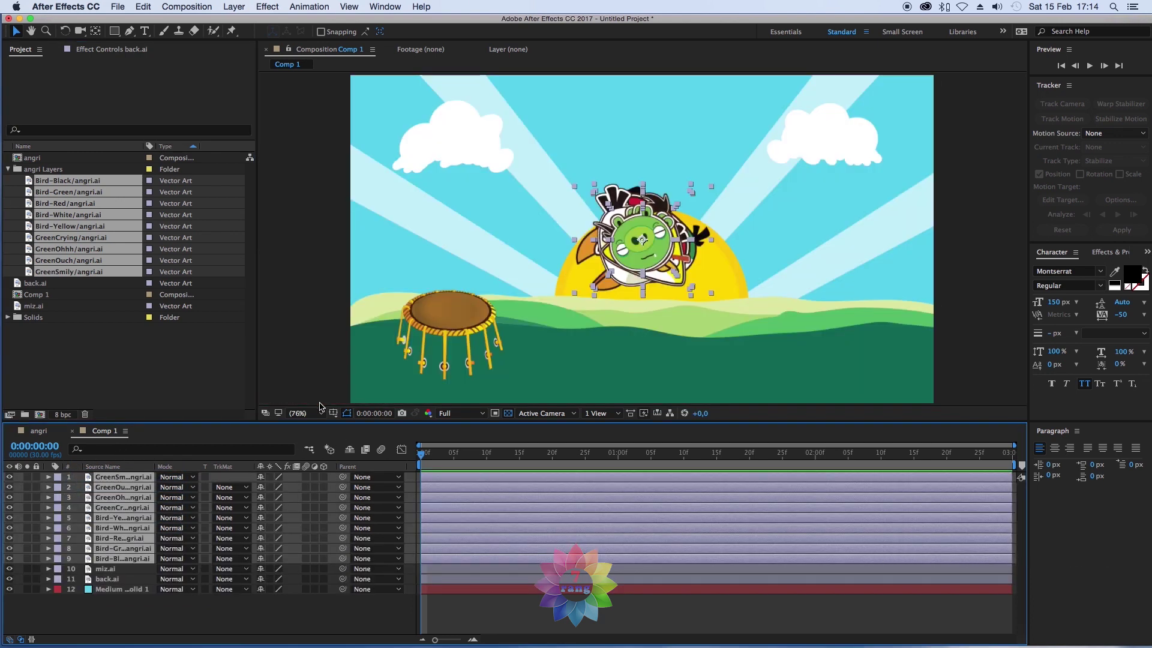
click(190, 621)
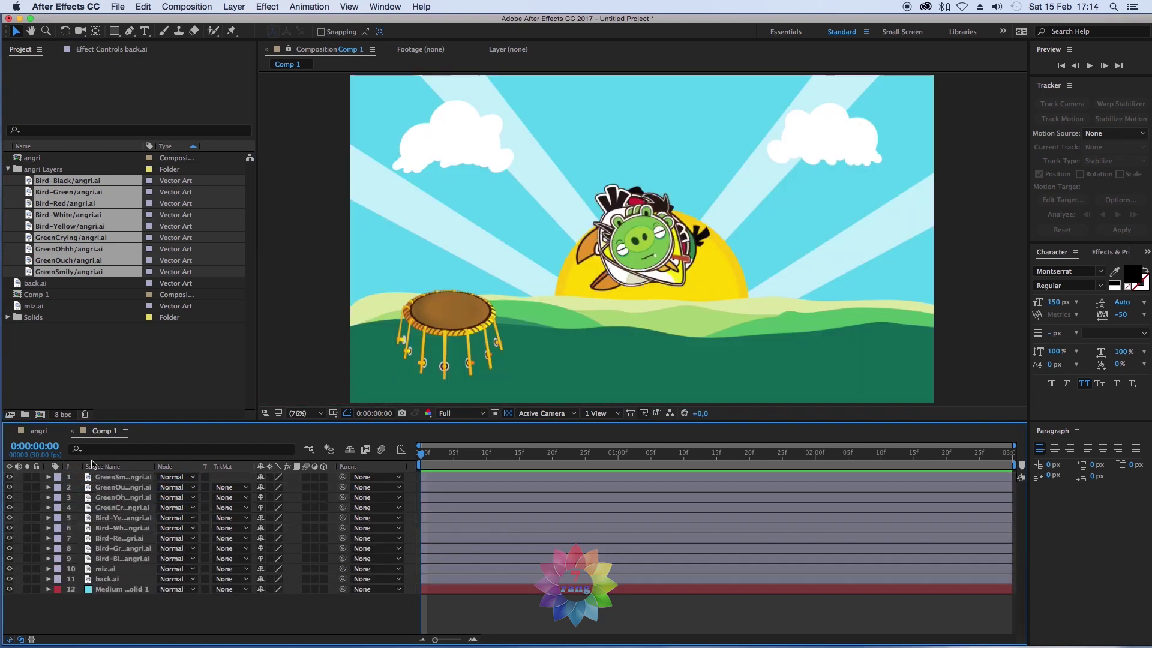
click(142, 477)
mouse_move(649, 236)
mouse_down()
mouse_move(862, 319)
mouse_move(847, 321)
mouse_up()
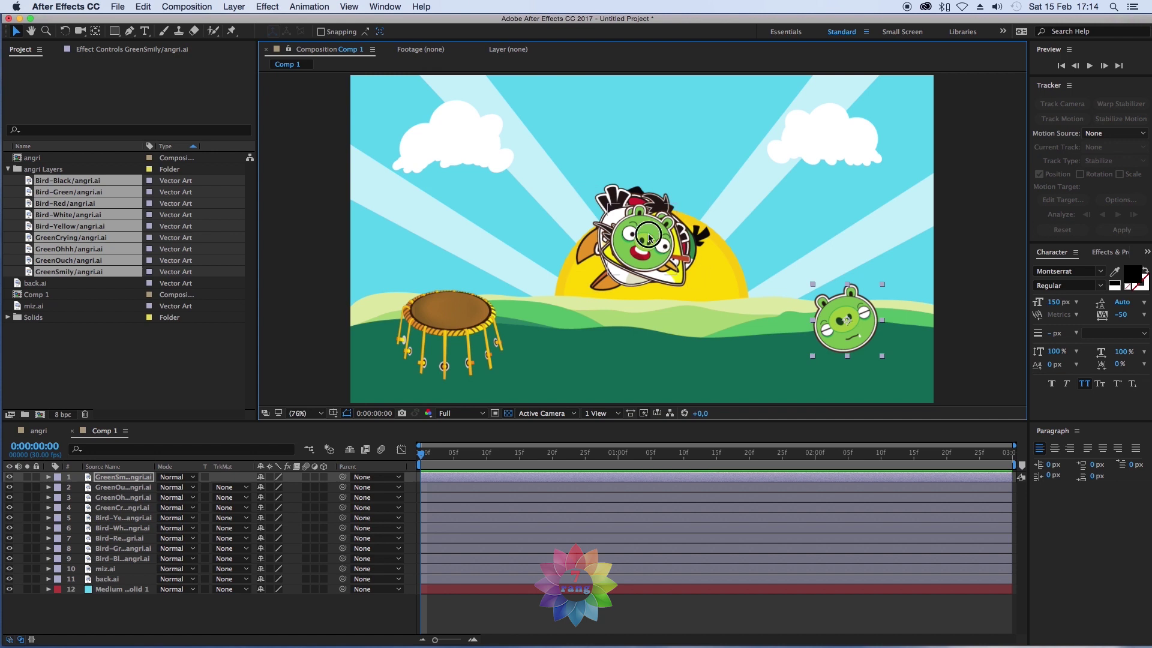
drag(649, 235, 883, 290)
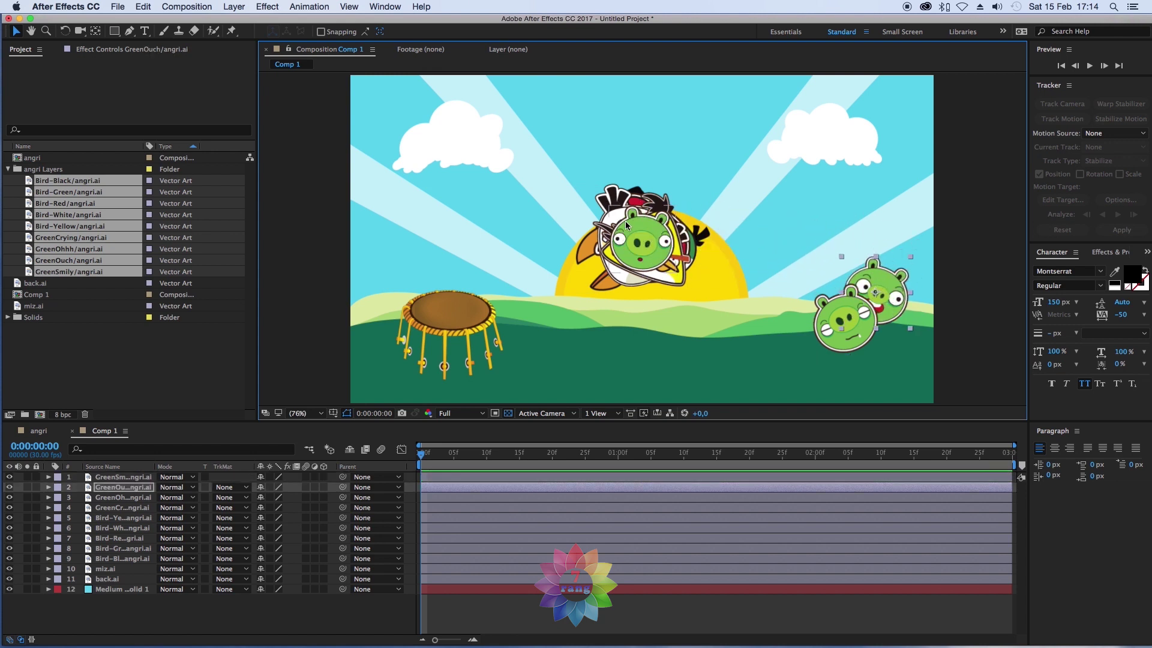
drag(626, 225, 784, 270)
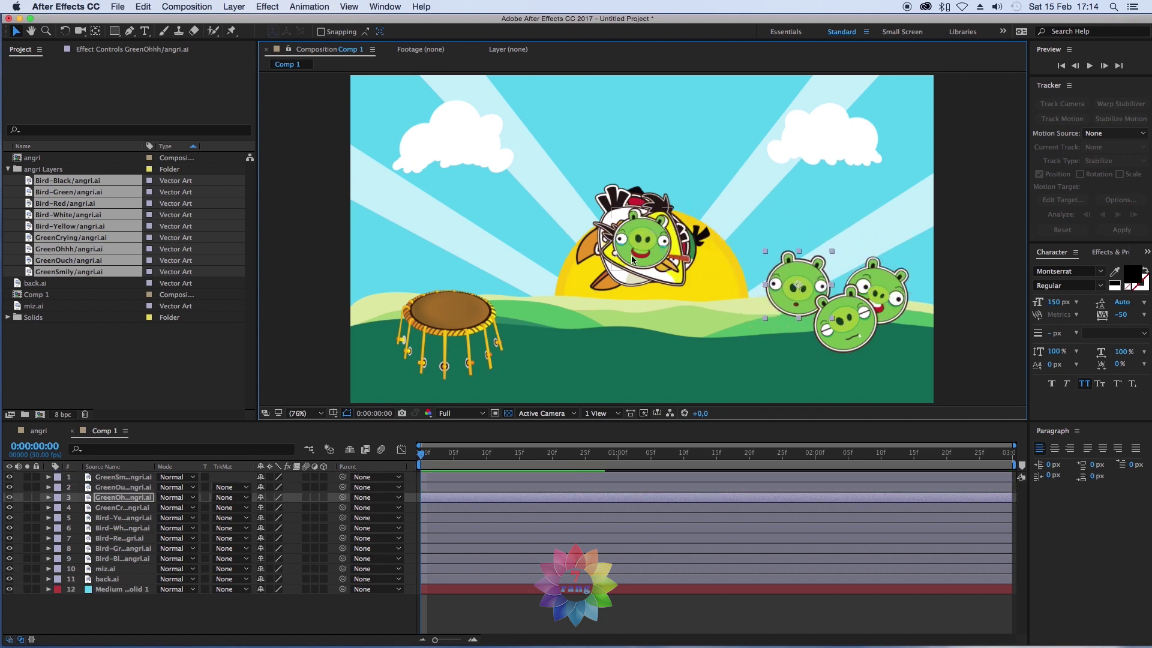
drag(632, 260, 800, 363)
- Move the yellow bird to the lower-left grass, then select all nine character layers
click(658, 245)
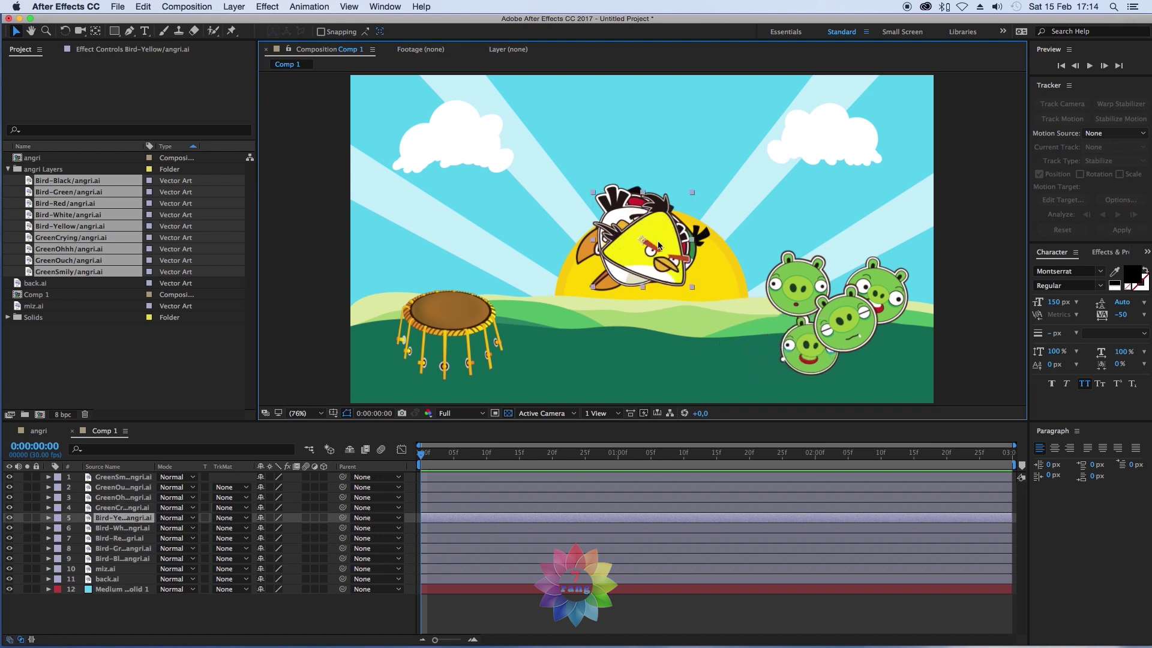
drag(658, 244, 562, 352)
click(643, 252)
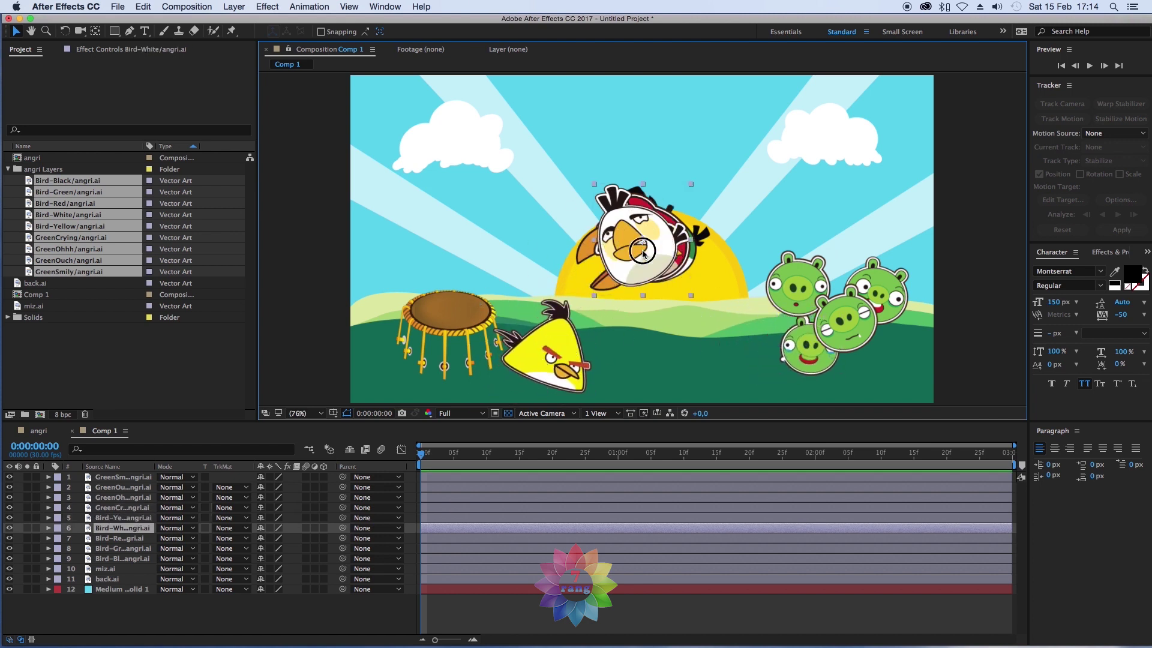
double_click(642, 252)
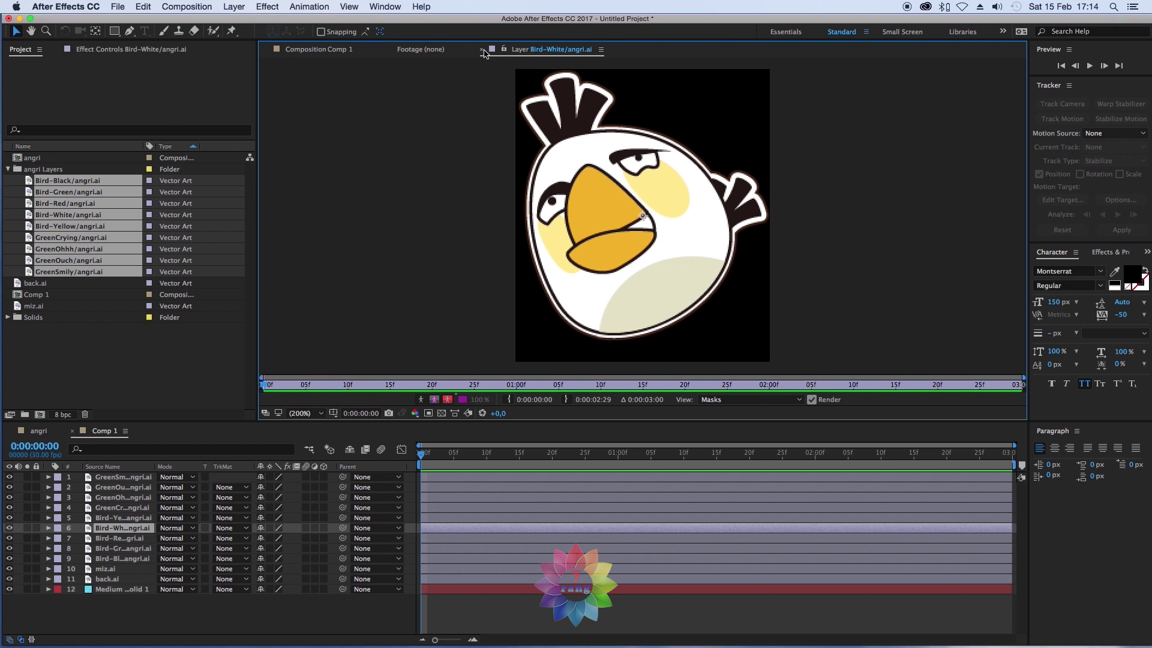
click(483, 50)
click(126, 478)
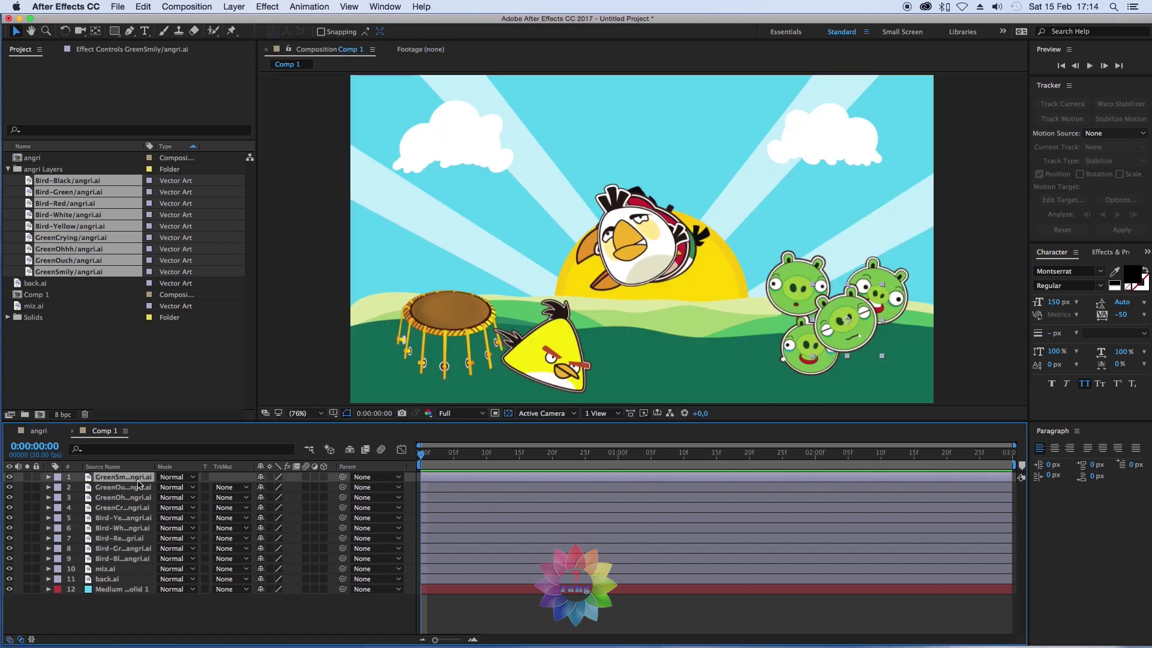
shift+click(112, 561)
- Scale all nine character layers to 40%
key(s)
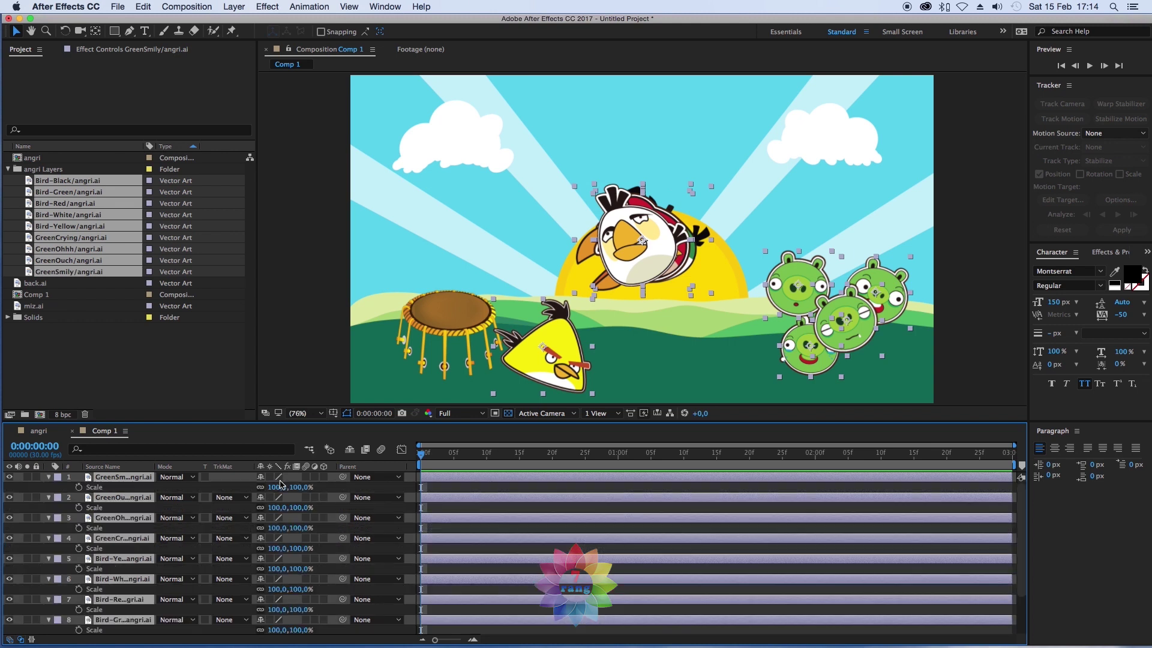
click(276, 487)
key(Return)
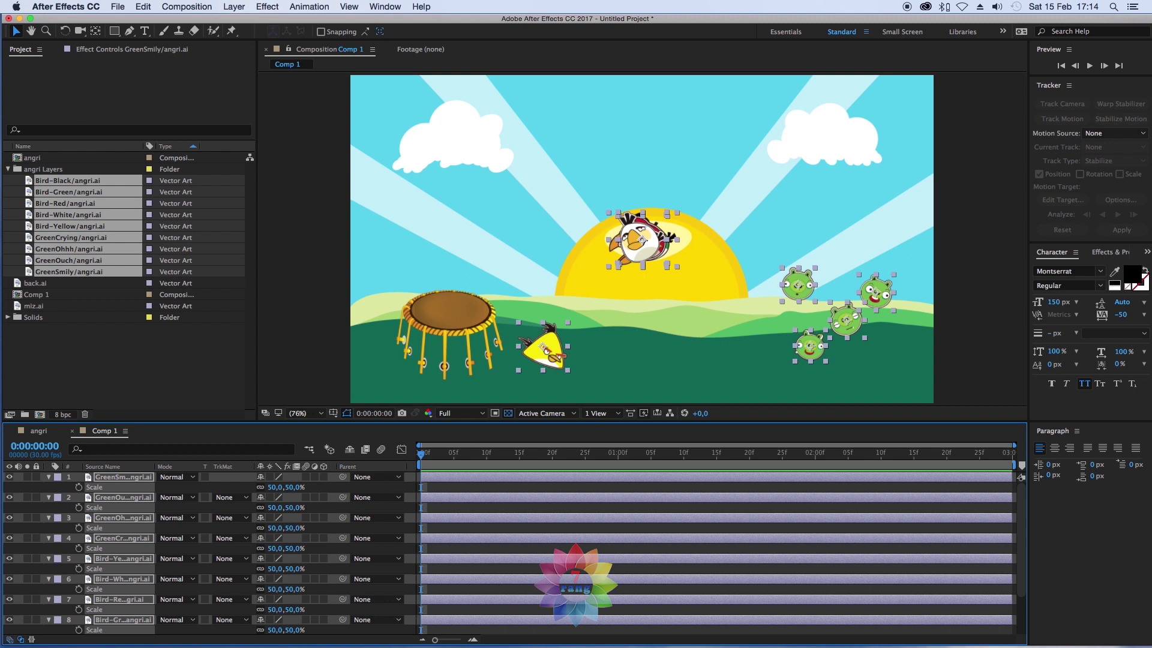
click(277, 488)
key(Return)
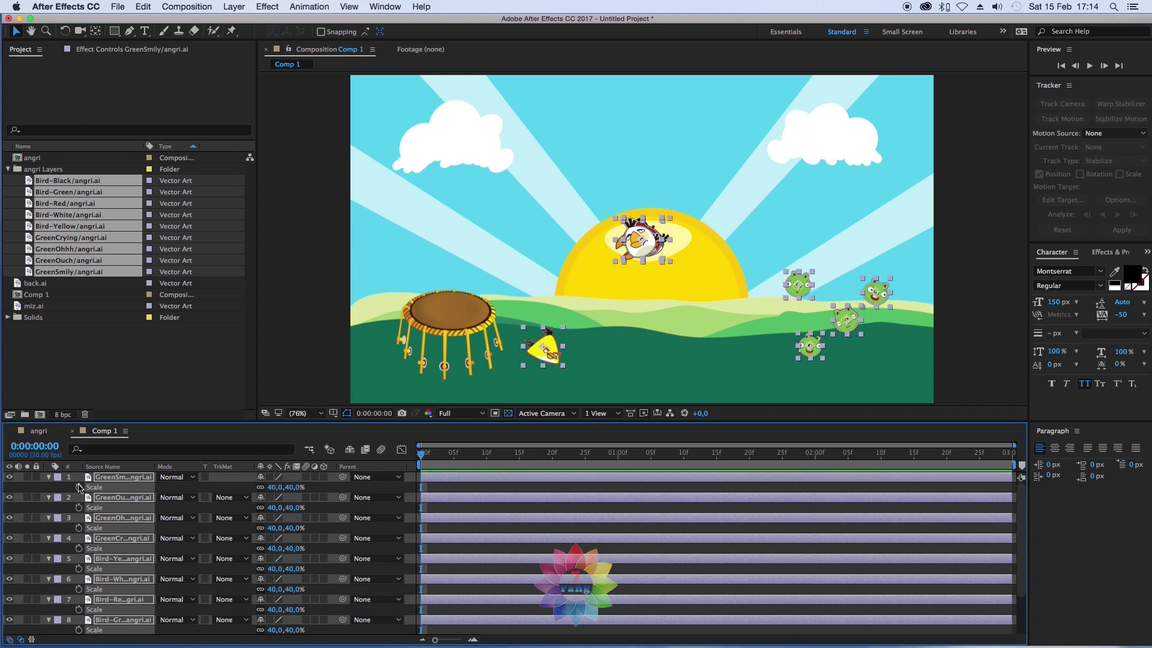
click(49, 478)
click(128, 591)
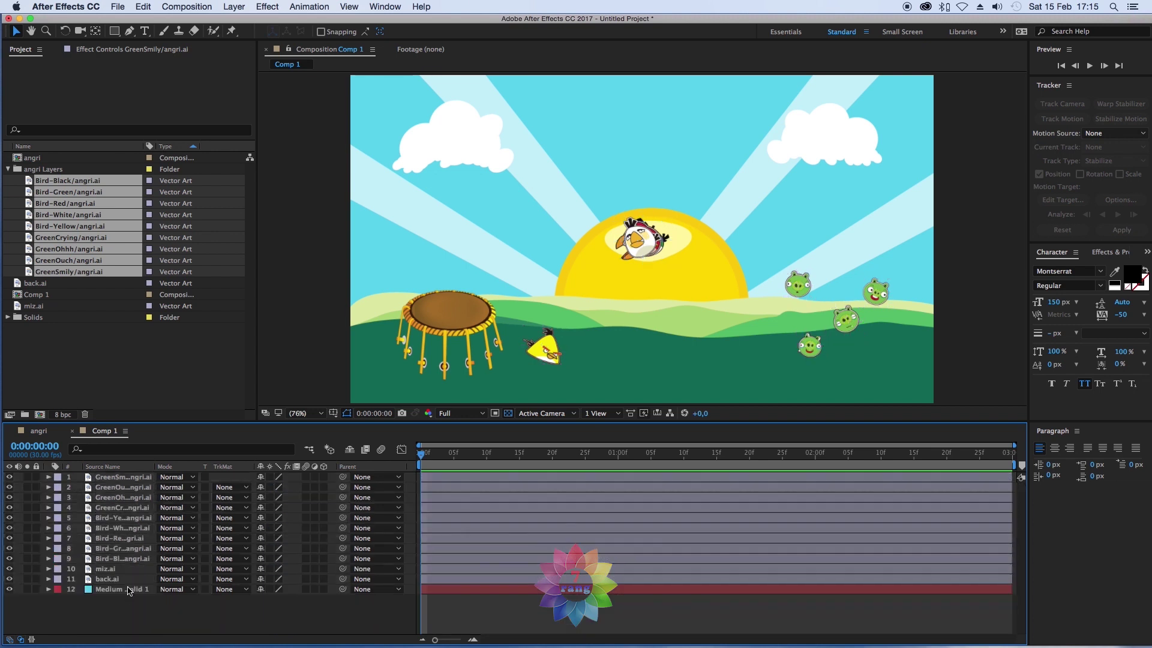
- Arrange the white, red and black birds around the trampoline and put the green bird on it
click(126, 508)
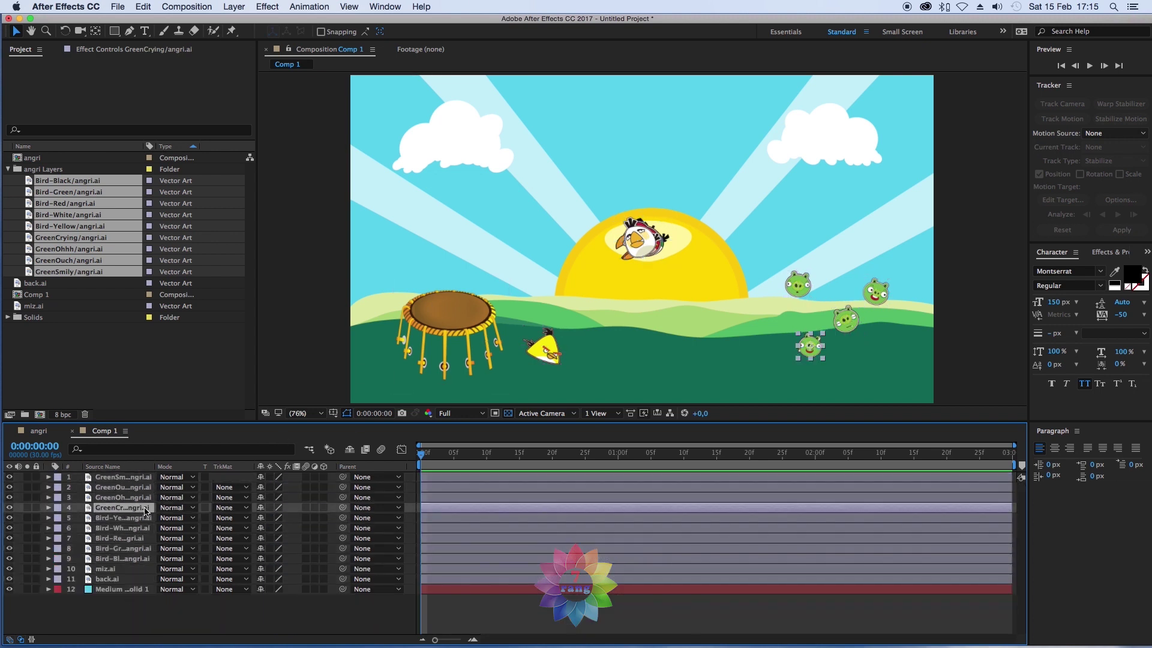
click(123, 520)
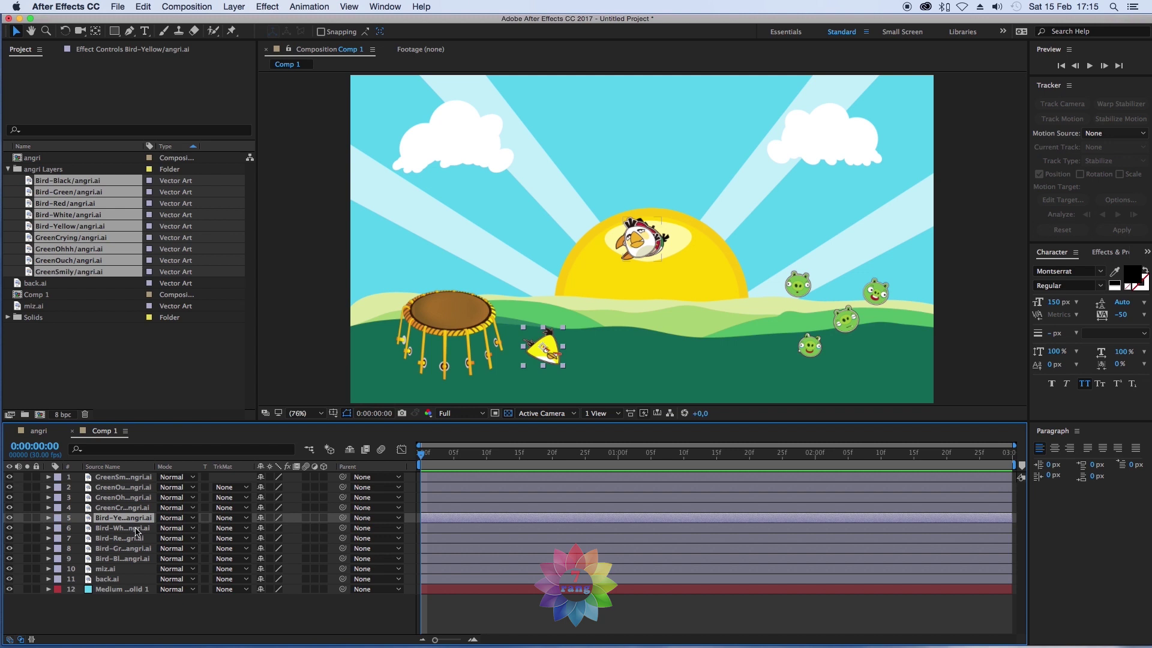
click(664, 252)
drag(666, 255, 603, 384)
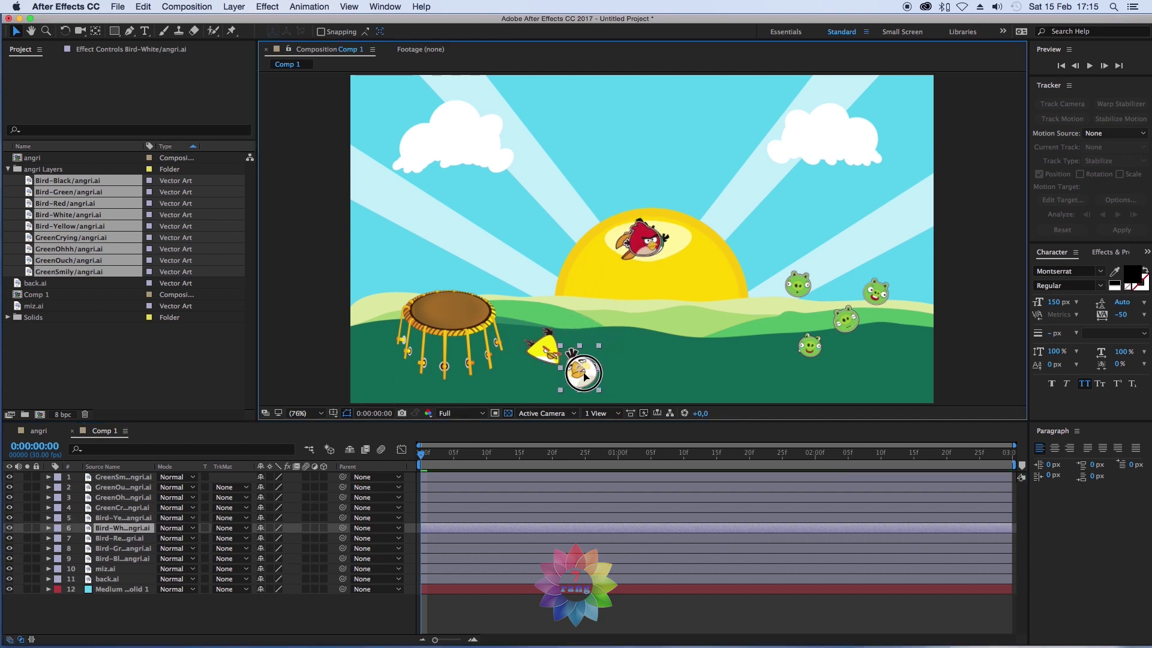
mouse_move(663, 237)
mouse_down()
mouse_move(519, 378)
mouse_move(522, 399)
mouse_up()
drag(649, 240, 452, 303)
click(643, 251)
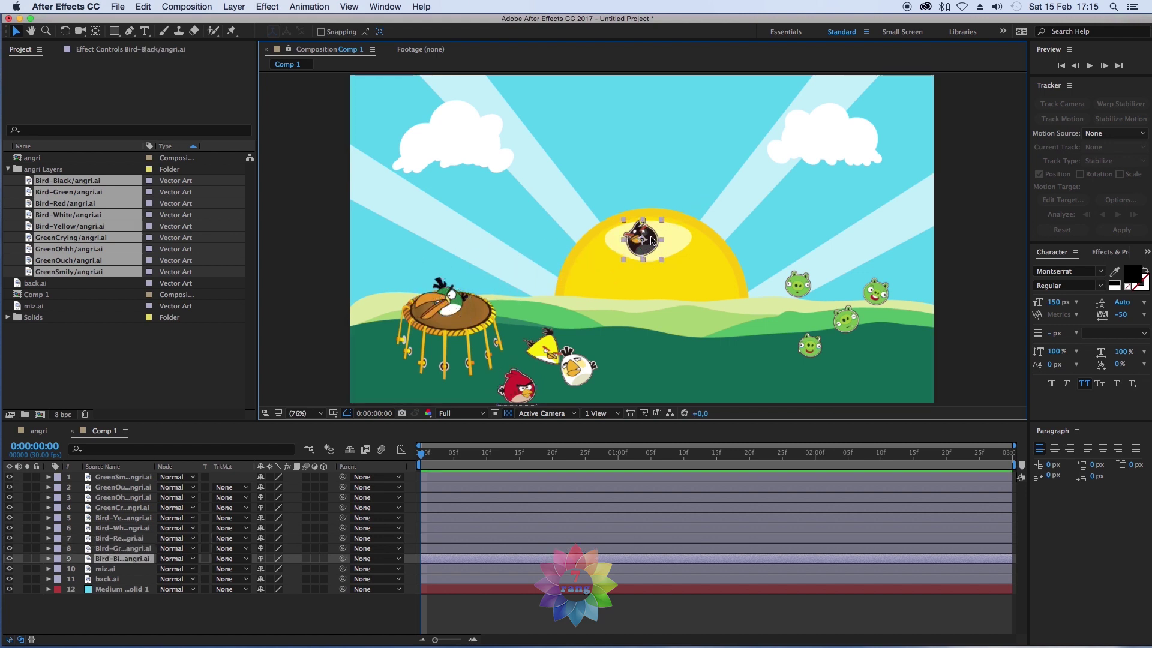
drag(644, 253, 535, 305)
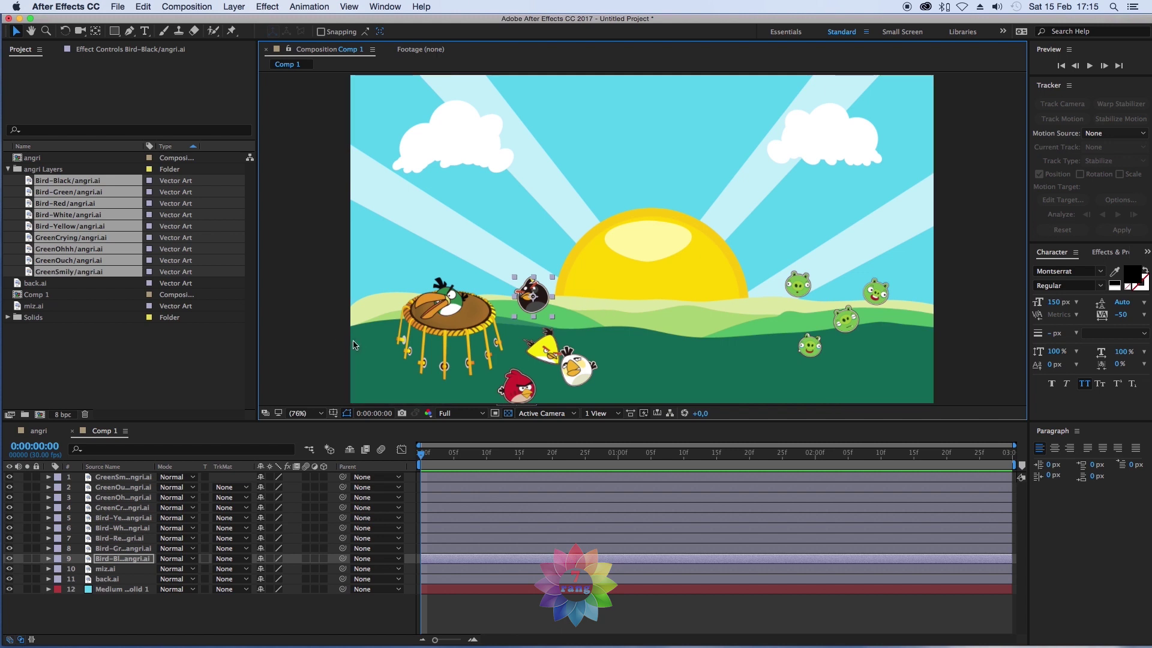
- Shift the miz.ai trampoline slightly to the left
click(478, 331)
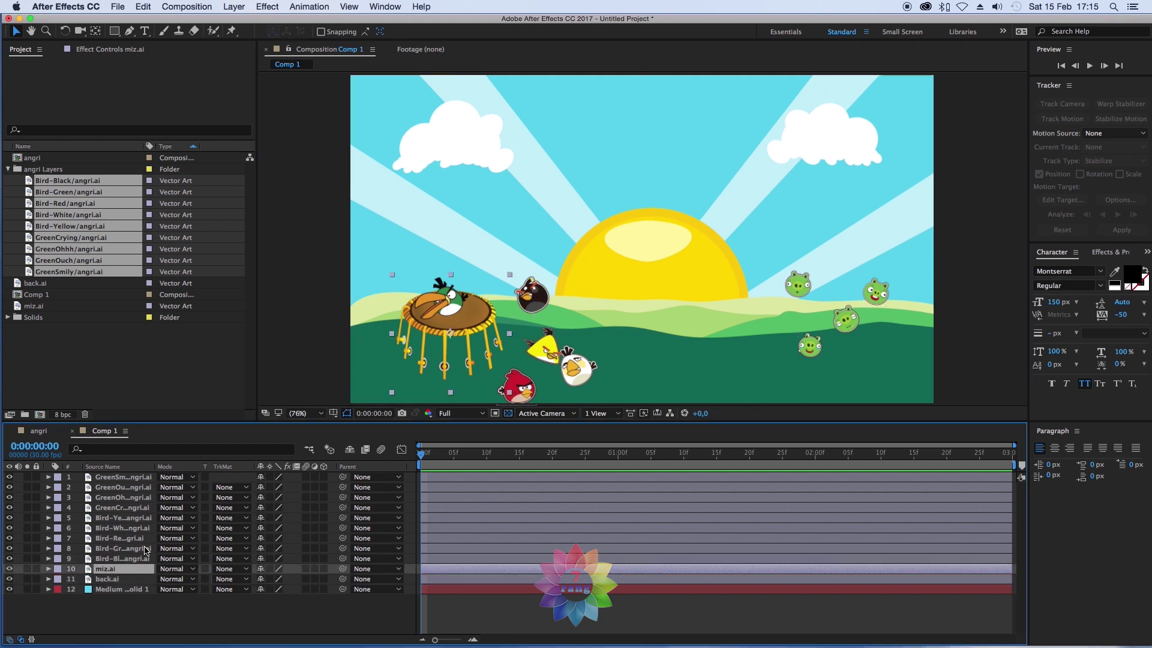
drag(478, 331, 451, 335)
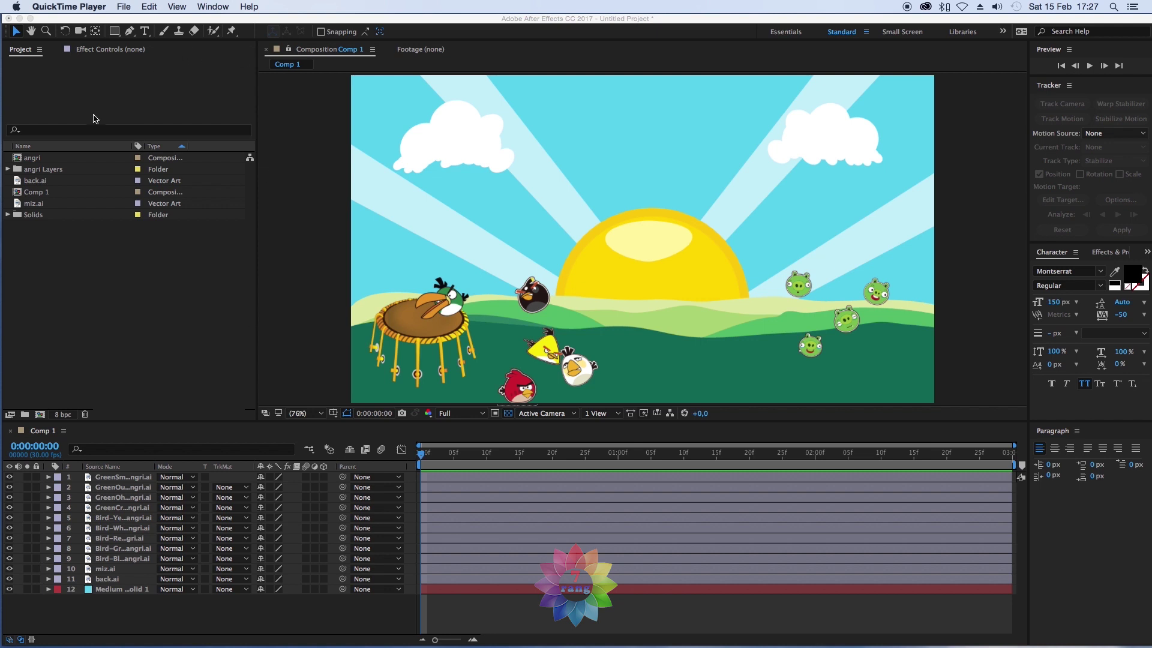
click(9, 174)
- Make a Bird-Black/angri composition from the Bird-Black file, then close its tab
click(7, 169)
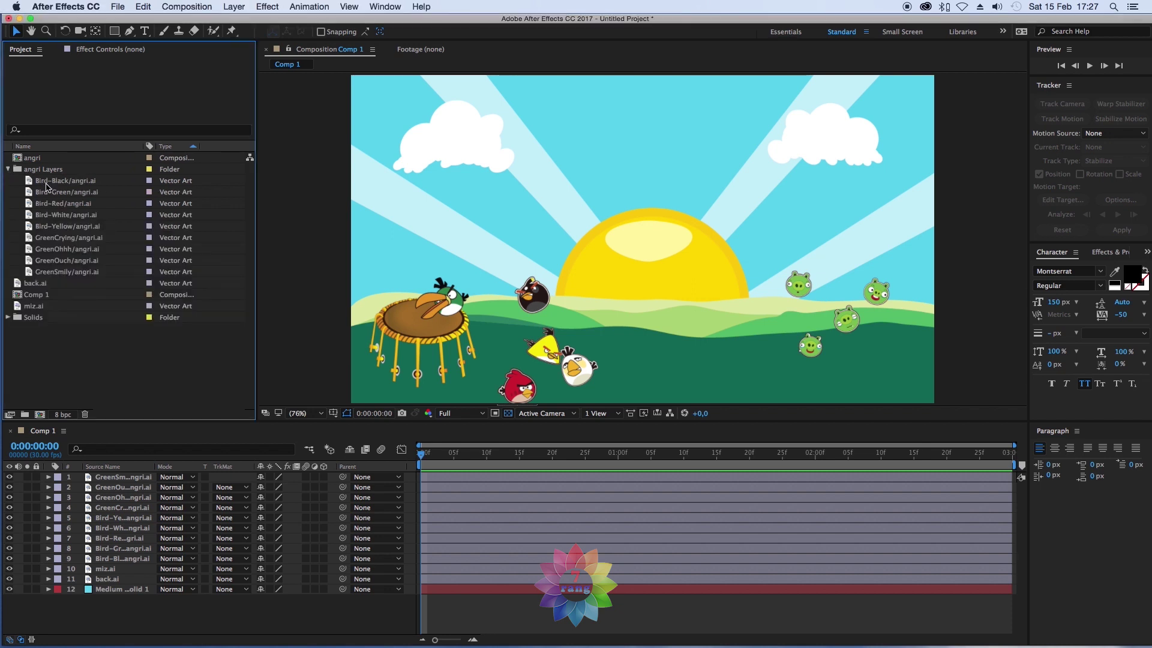
click(55, 182)
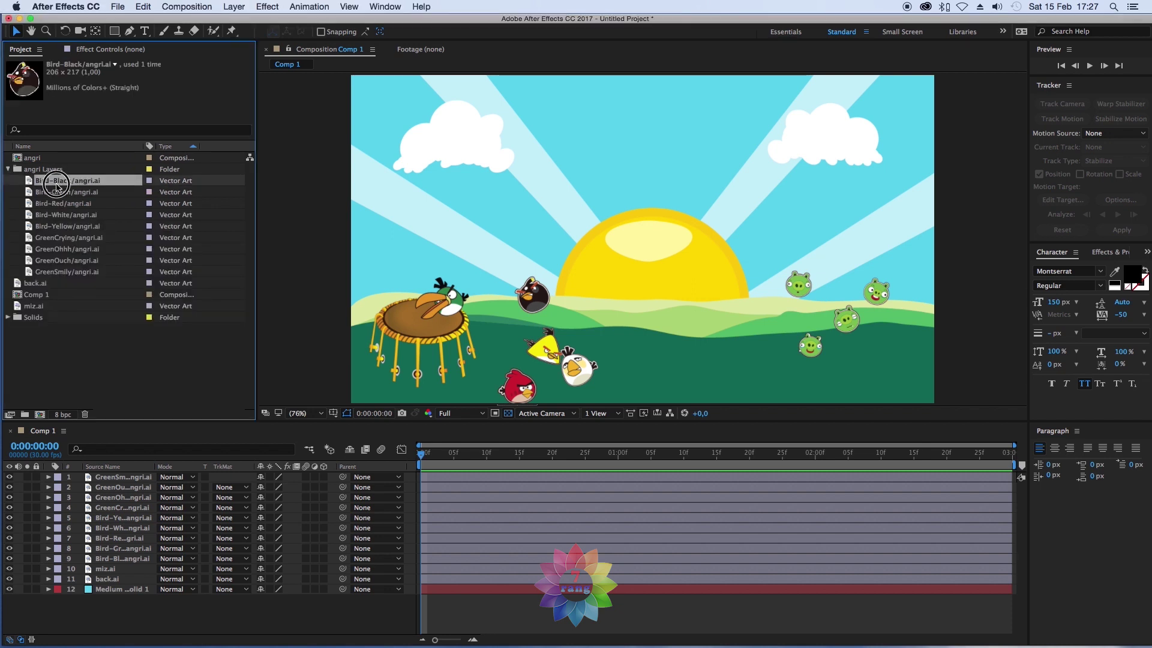
drag(55, 184, 40, 414)
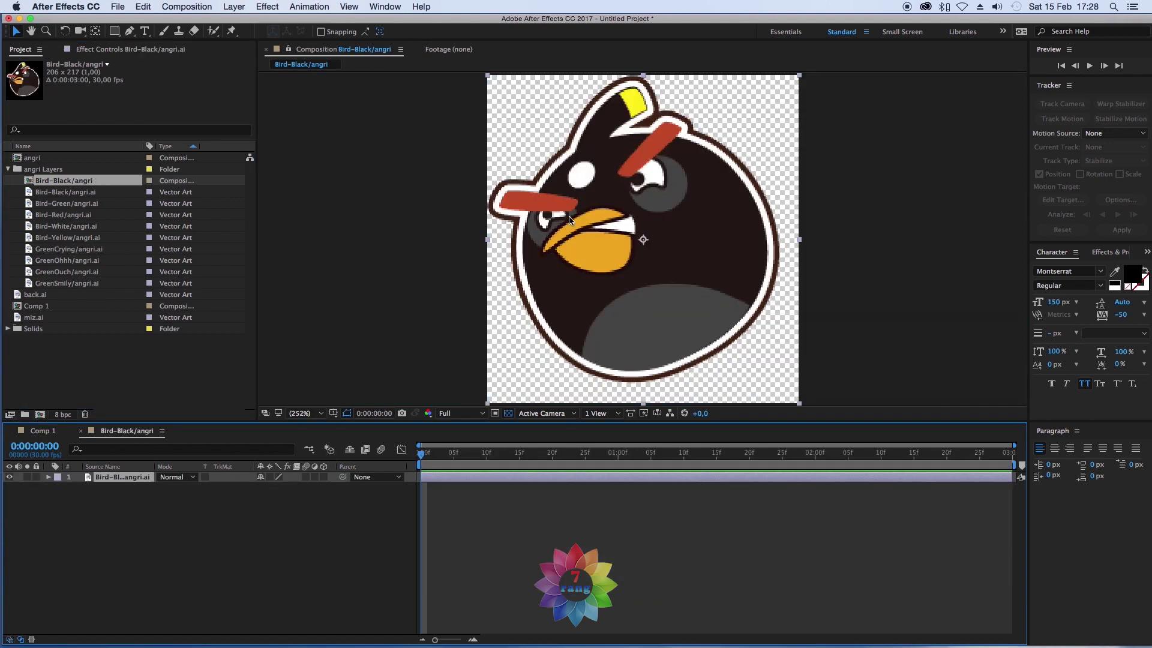
click(82, 432)
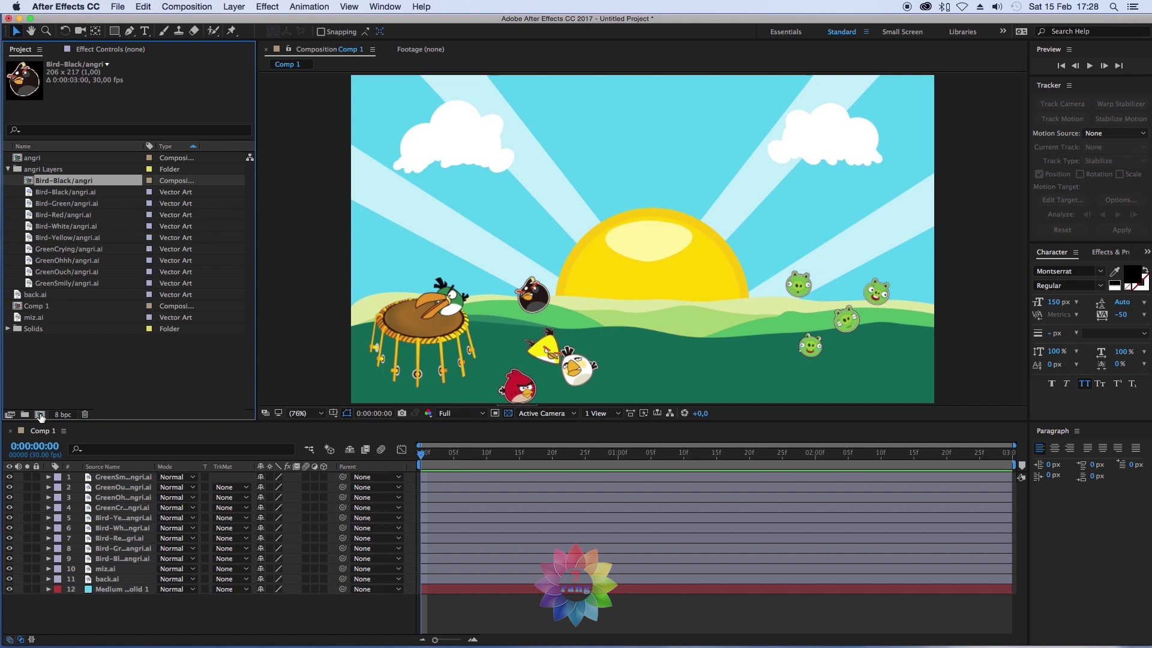
click(39, 414)
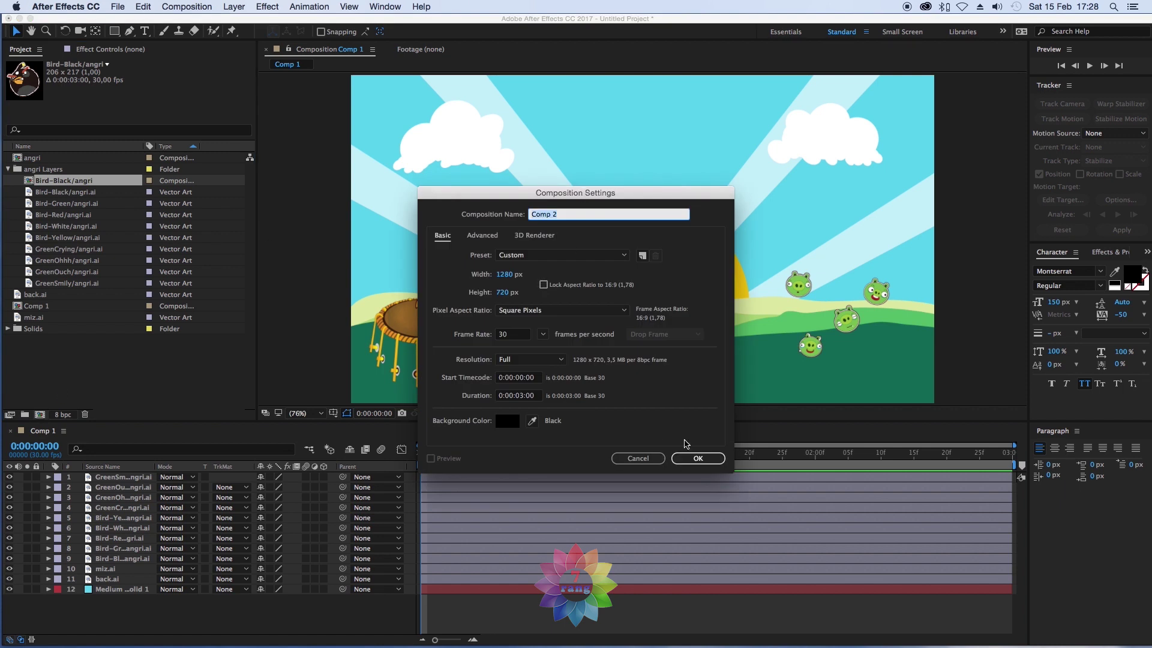
- Create a composition named test 2 and add a black solid layer to it
text(tes)
key(Return)
right_click(93, 495)
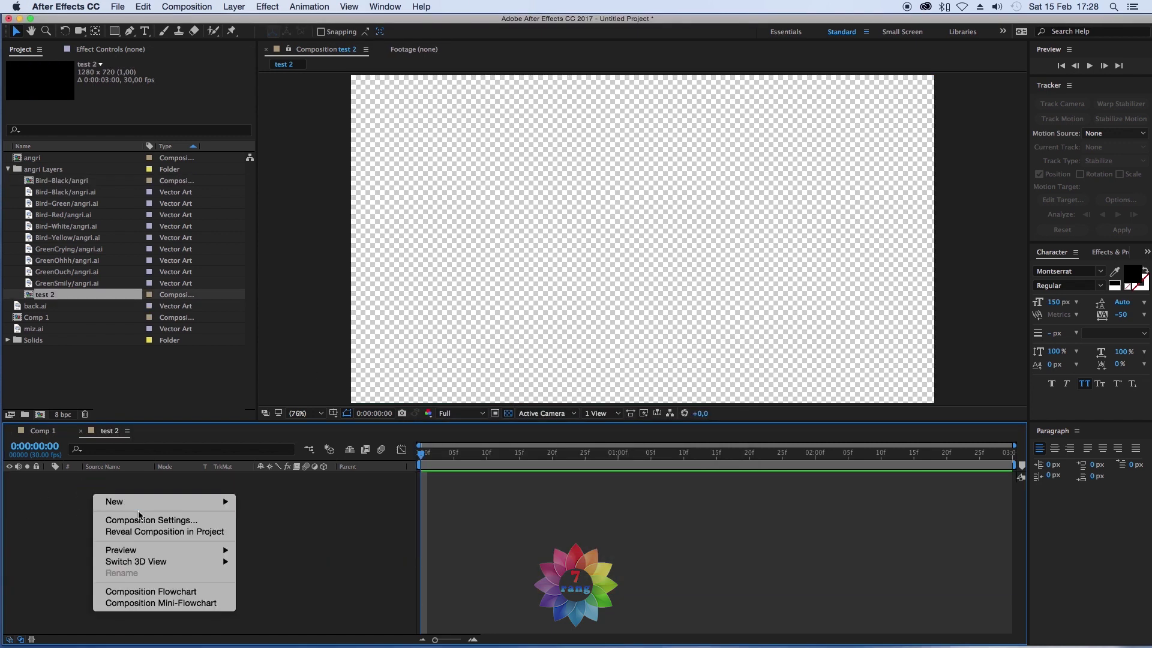
mouse_move(114, 501)
click(261, 531)
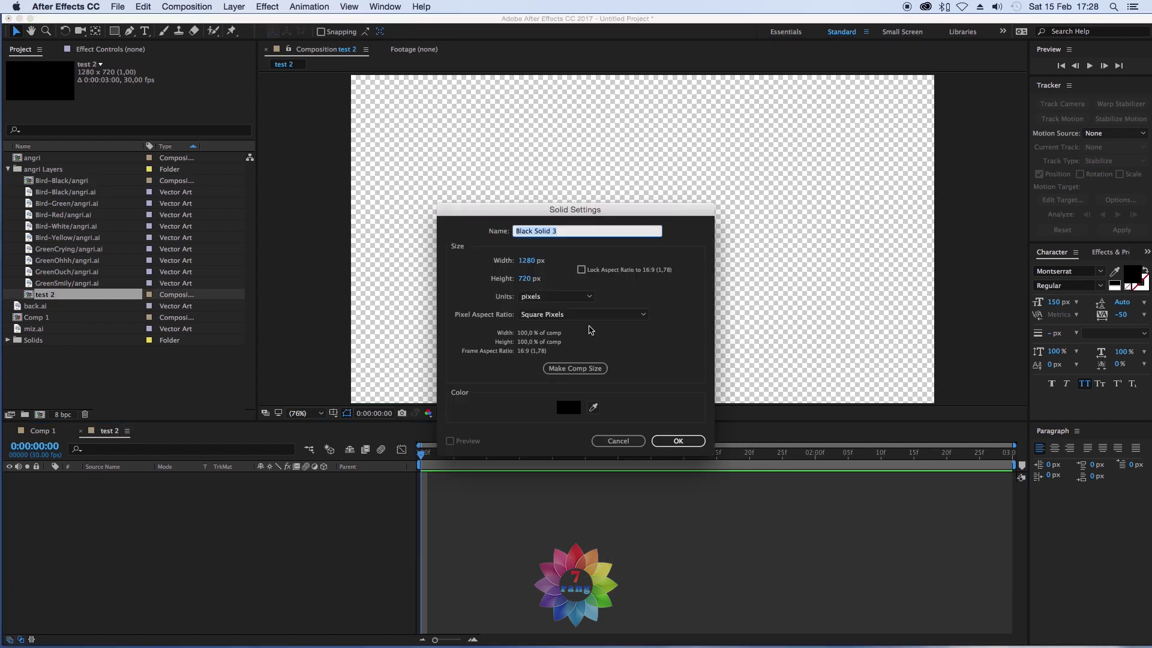
click(666, 443)
click(93, 558)
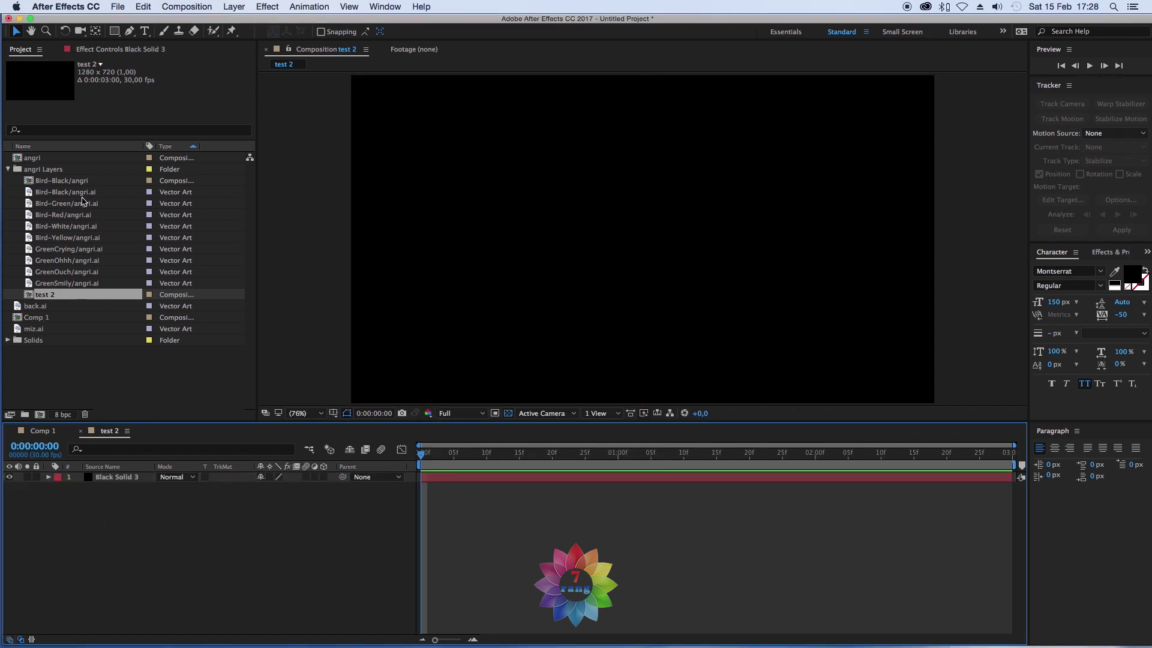
- Delete the Bird-Black/angri composition from the project
click(65, 181)
key(Delete)
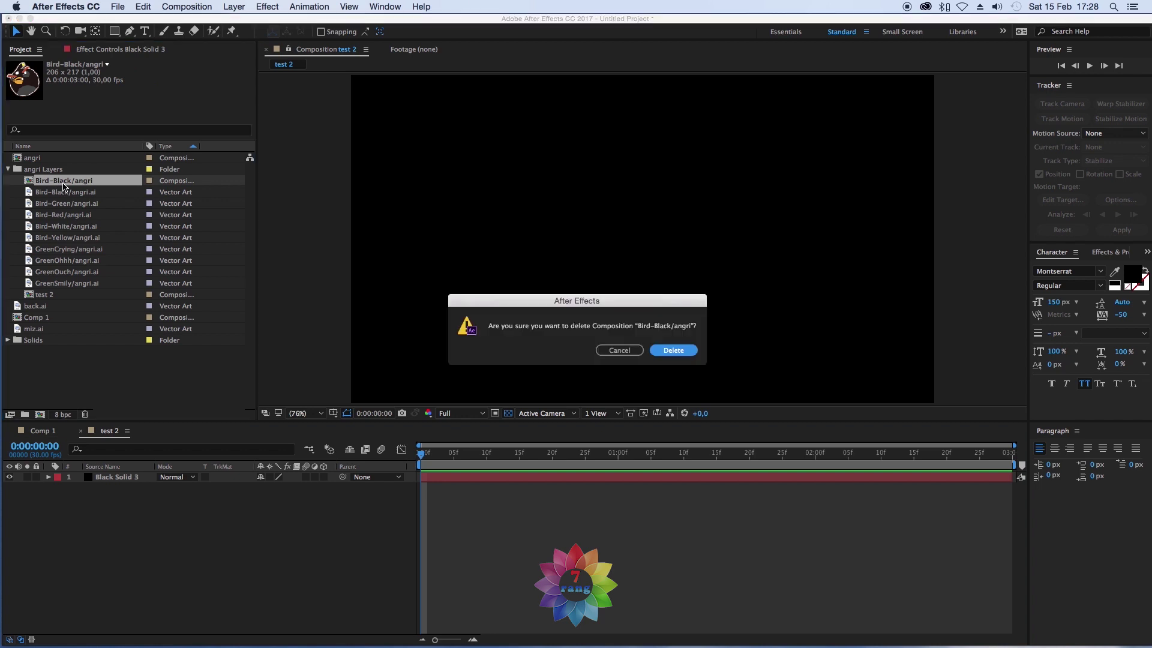
key(Return)
- Add the Bird-Black artwork to test 2 above the black solid and scale it down slightly
drag(64, 181, 156, 511)
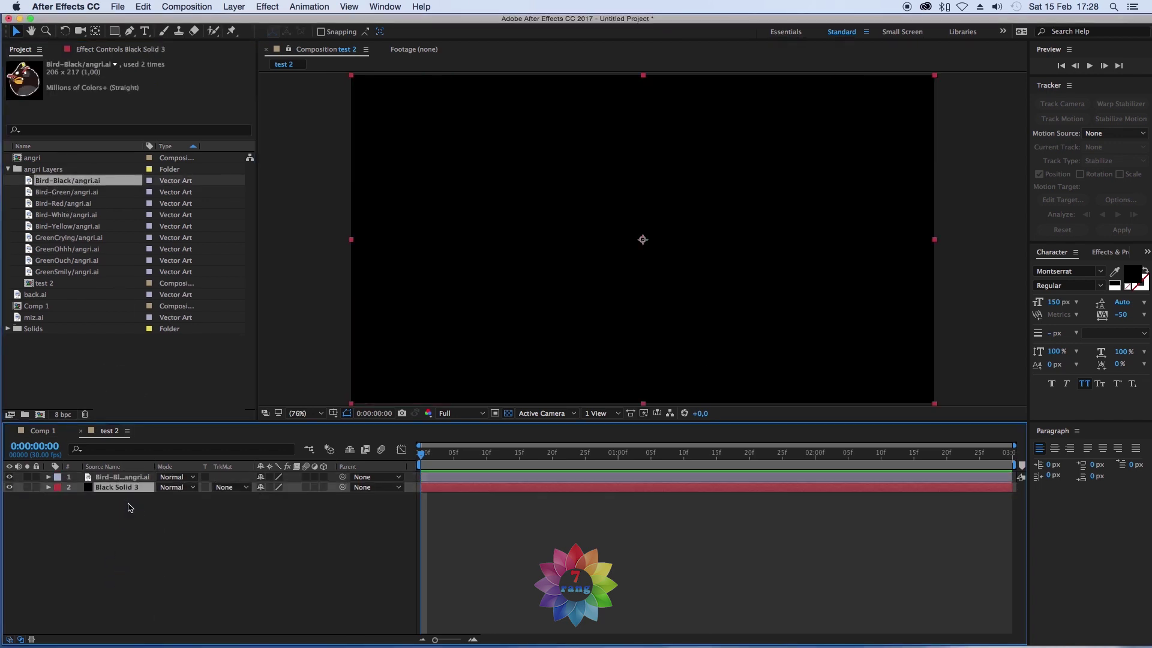
click(130, 478)
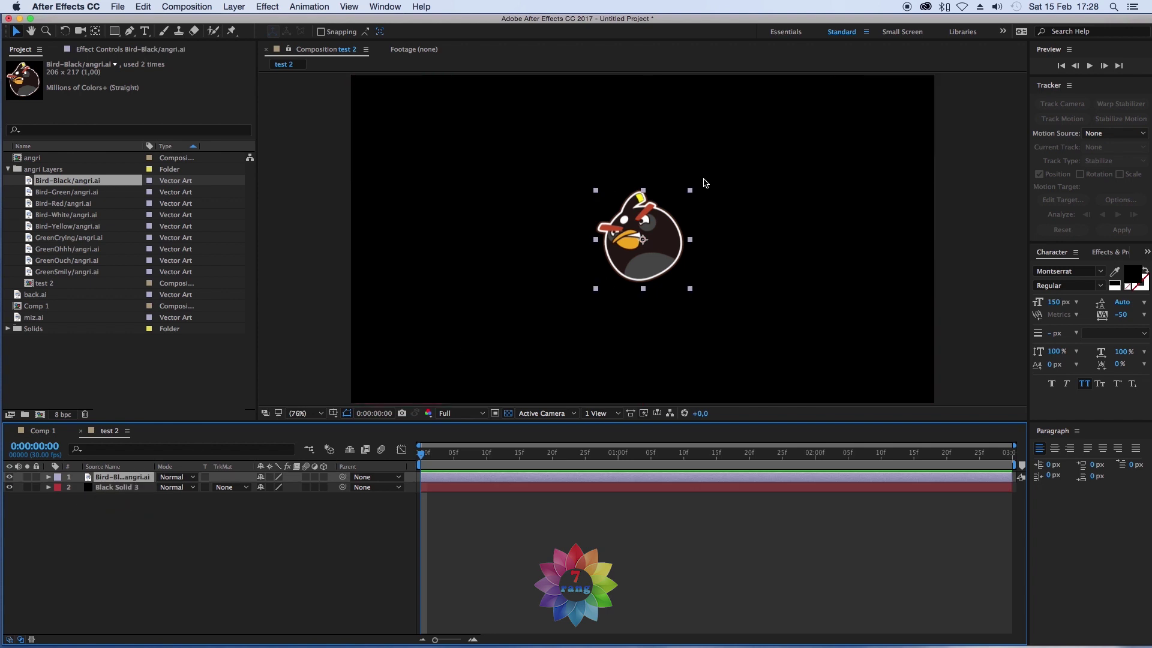
drag(691, 191, 674, 219)
click(326, 539)
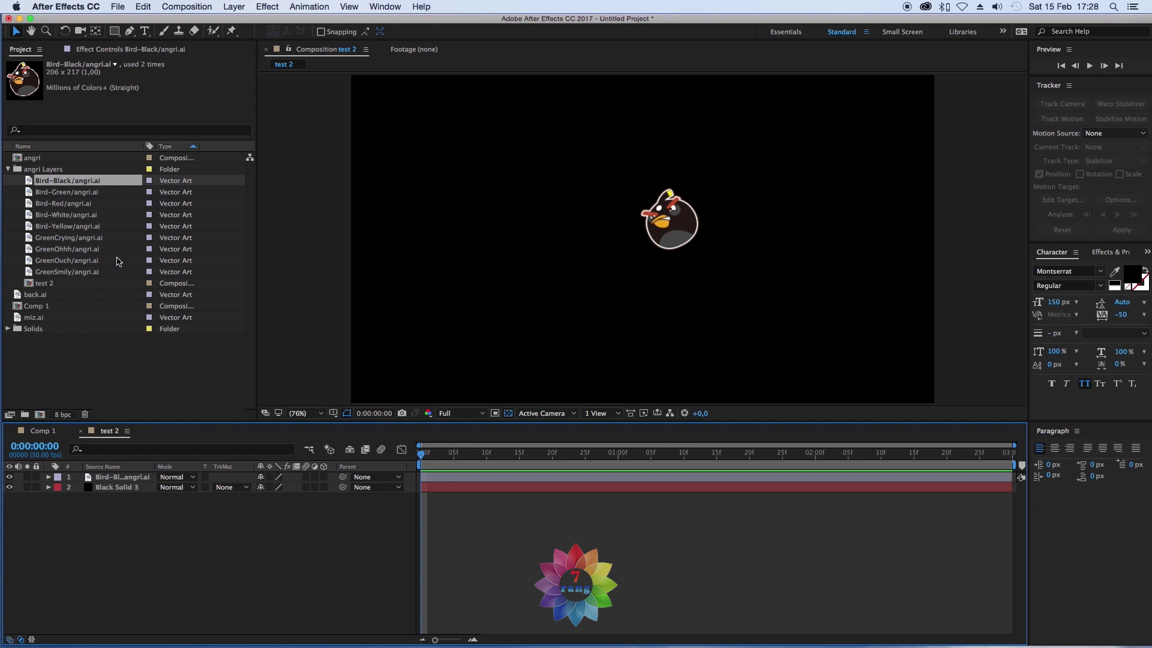
click(62, 6)
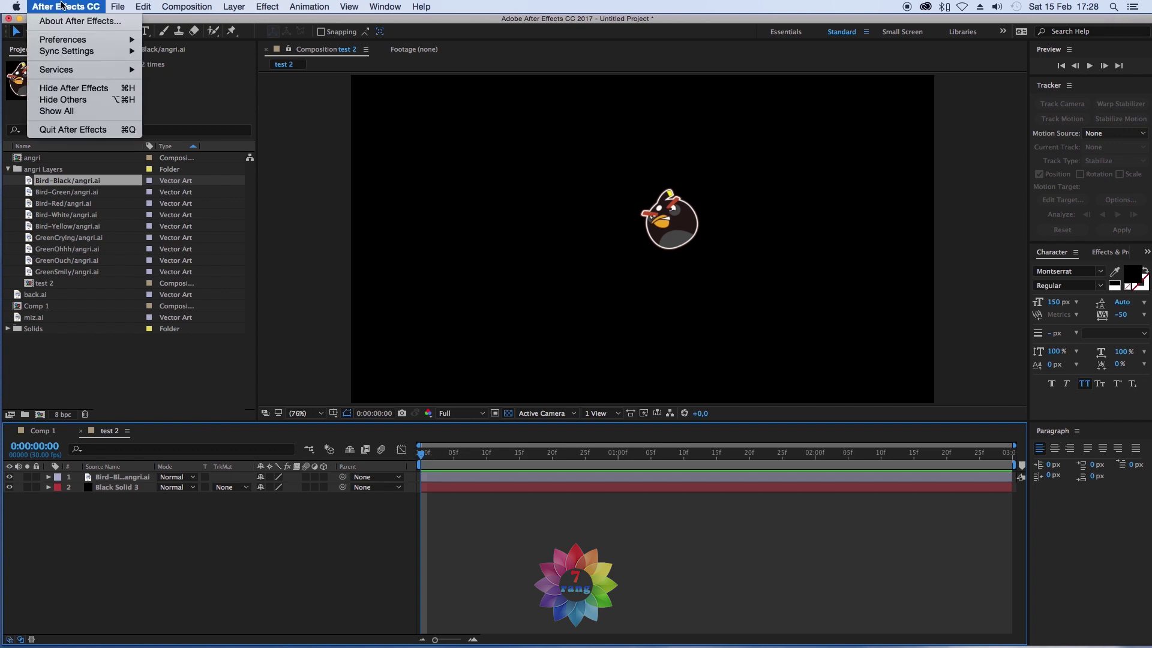
mouse_move(91, 42)
click(213, 40)
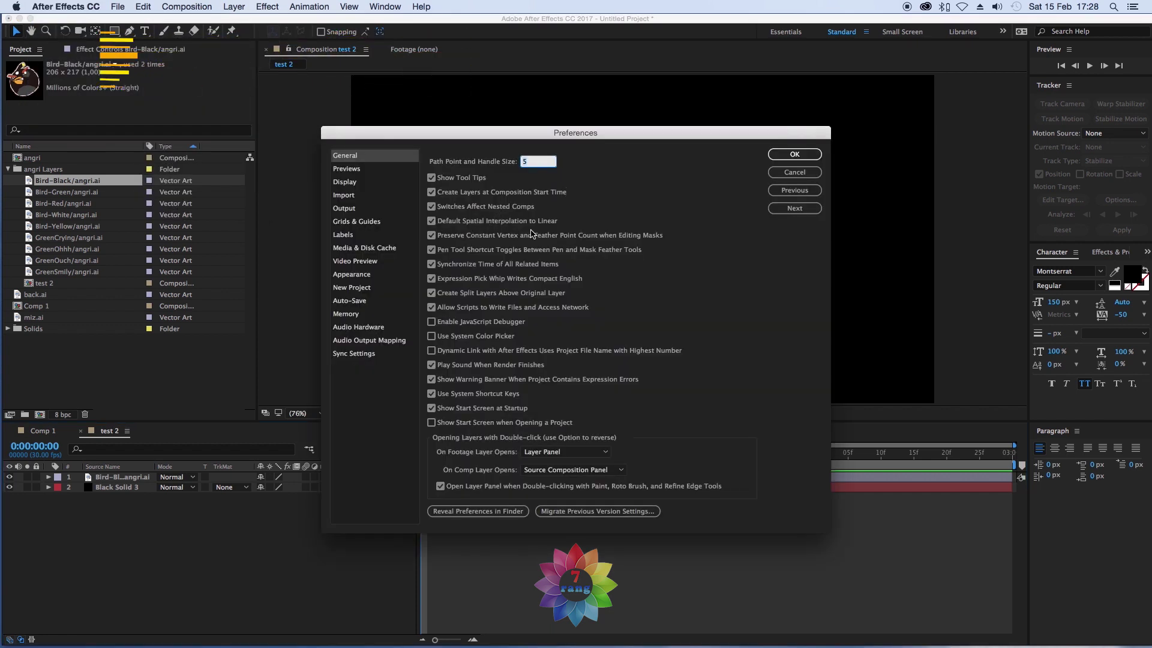
click(796, 174)
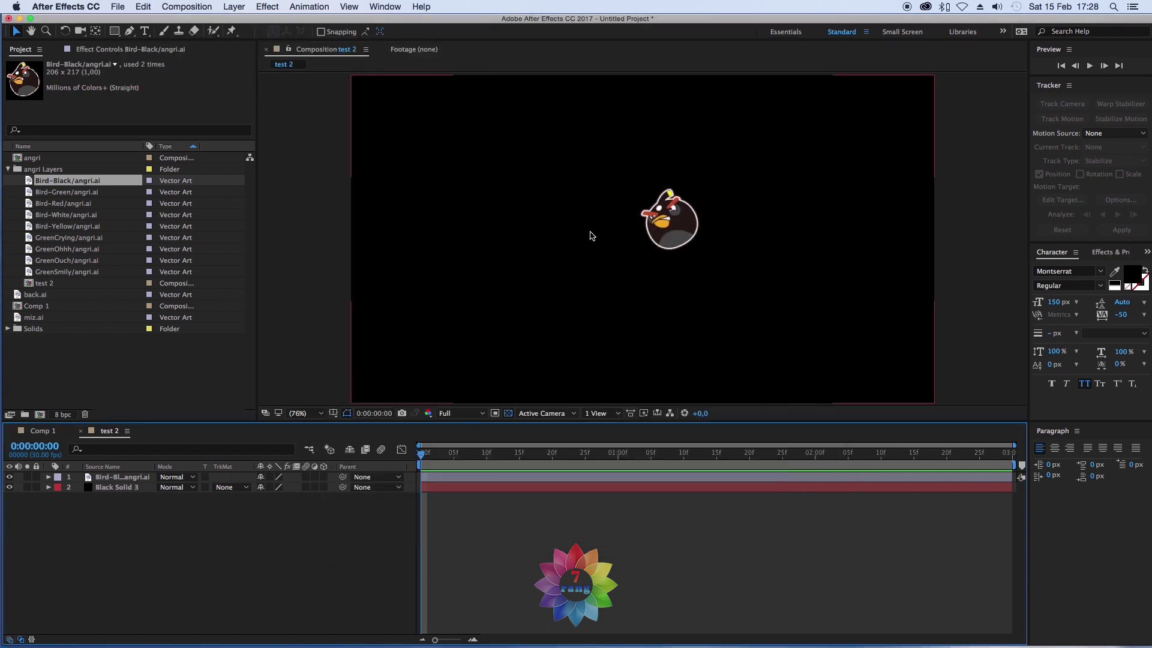
- Move the black bird to the comp's left edge and set a Position keyframe at 0f
click(671, 220)
drag(679, 226, 396, 211)
click(132, 480)
key(p)
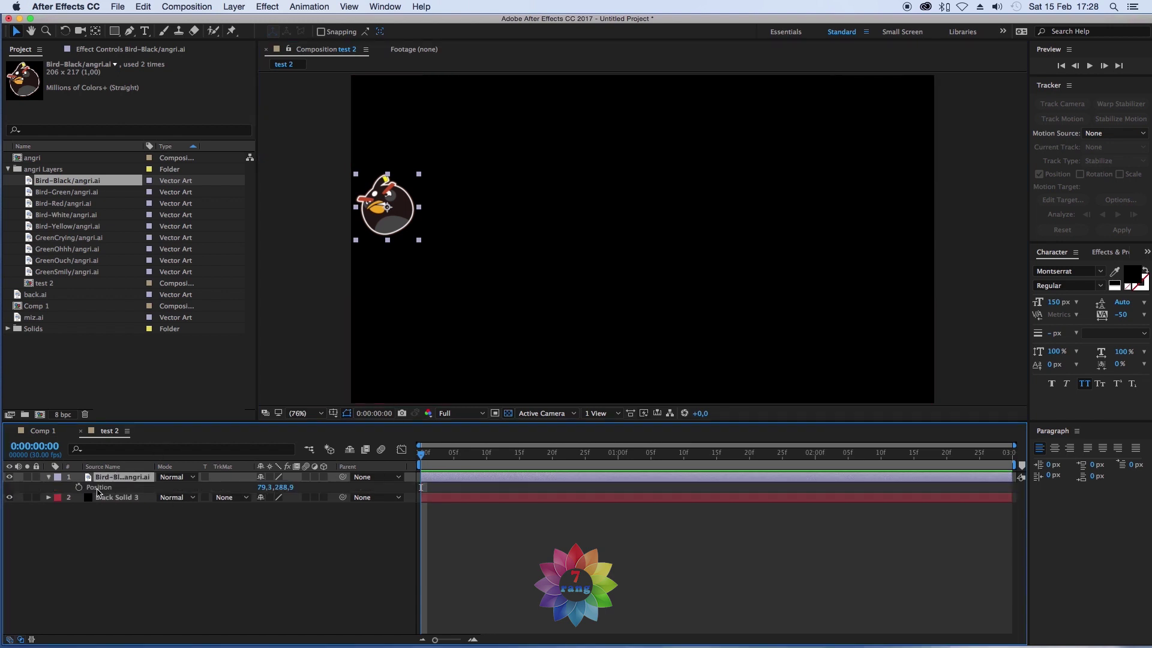
click(79, 487)
mouse_move(420, 209)
mouse_down()
mouse_move(733, 207)
mouse_move(411, 198)
mouse_move(816, 194)
mouse_move(393, 171)
mouse_move(408, 198)
mouse_up()
- Pull the work-area end back to about frame 4 and trim test 2 to that work area
mouse_move(422, 459)
mouse_down()
mouse_move(489, 463)
mouse_move(456, 463)
mouse_up()
click(456, 462)
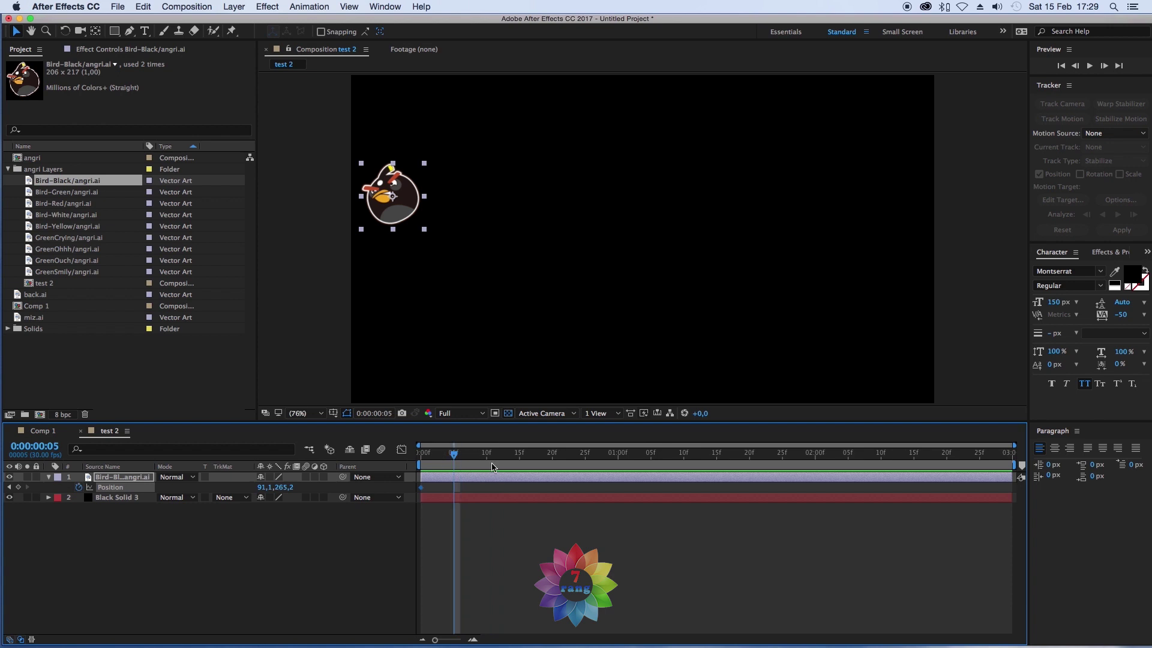
drag(1015, 464, 509, 465)
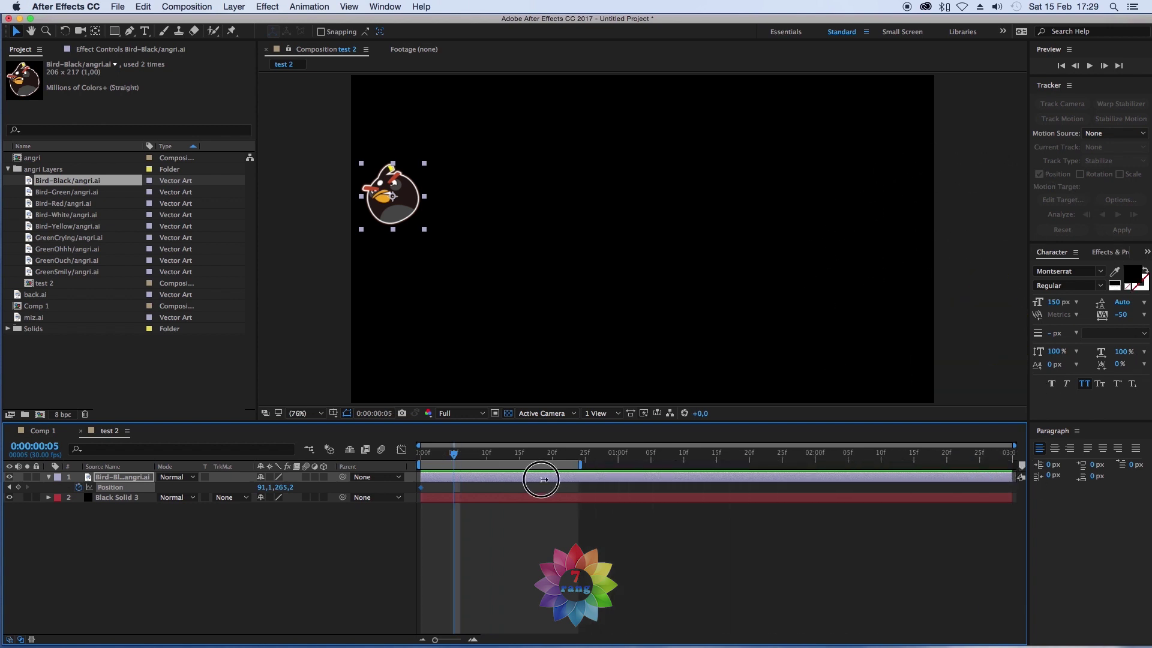
drag(1014, 445, 502, 456)
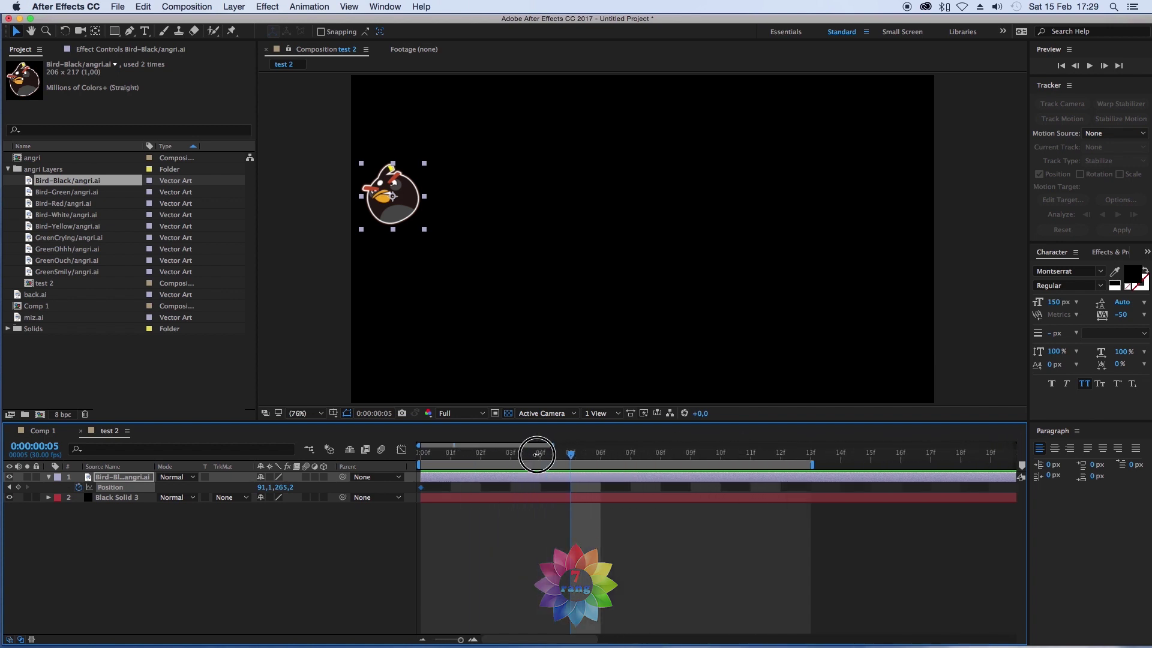
drag(814, 465, 555, 462)
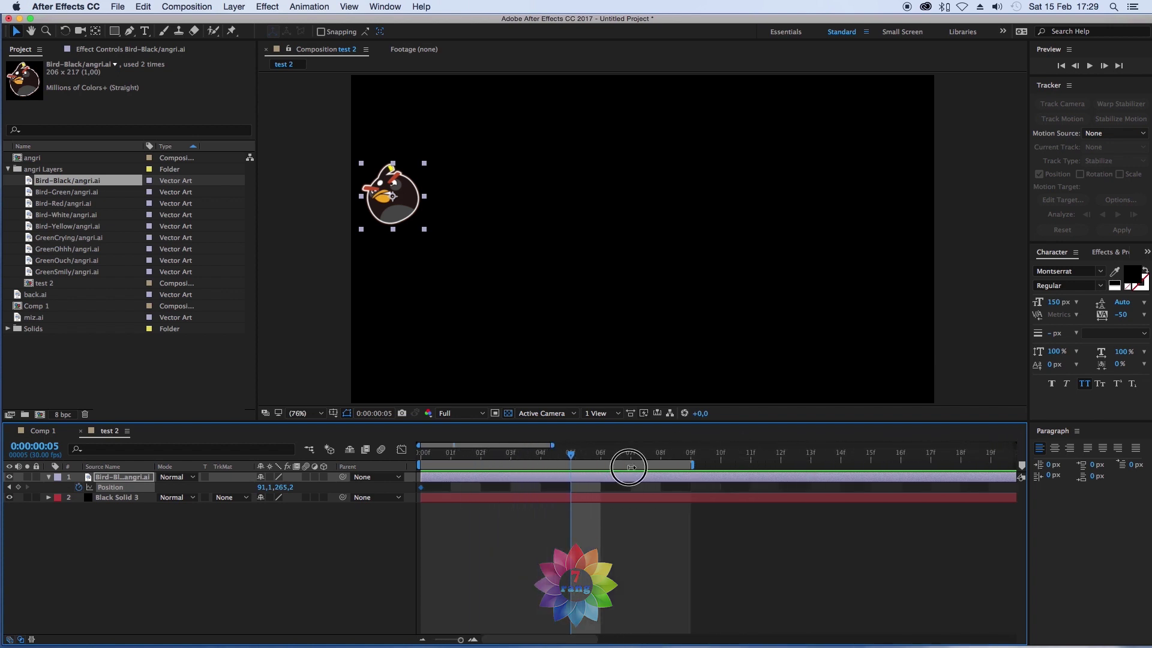
right_click(537, 464)
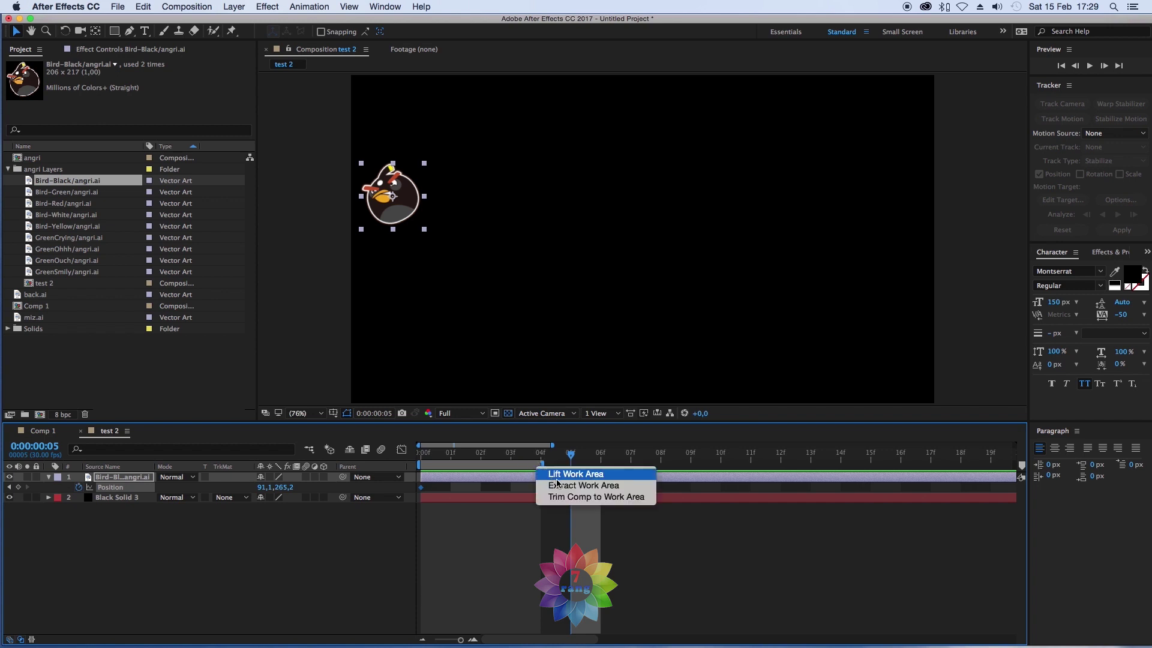
click(579, 499)
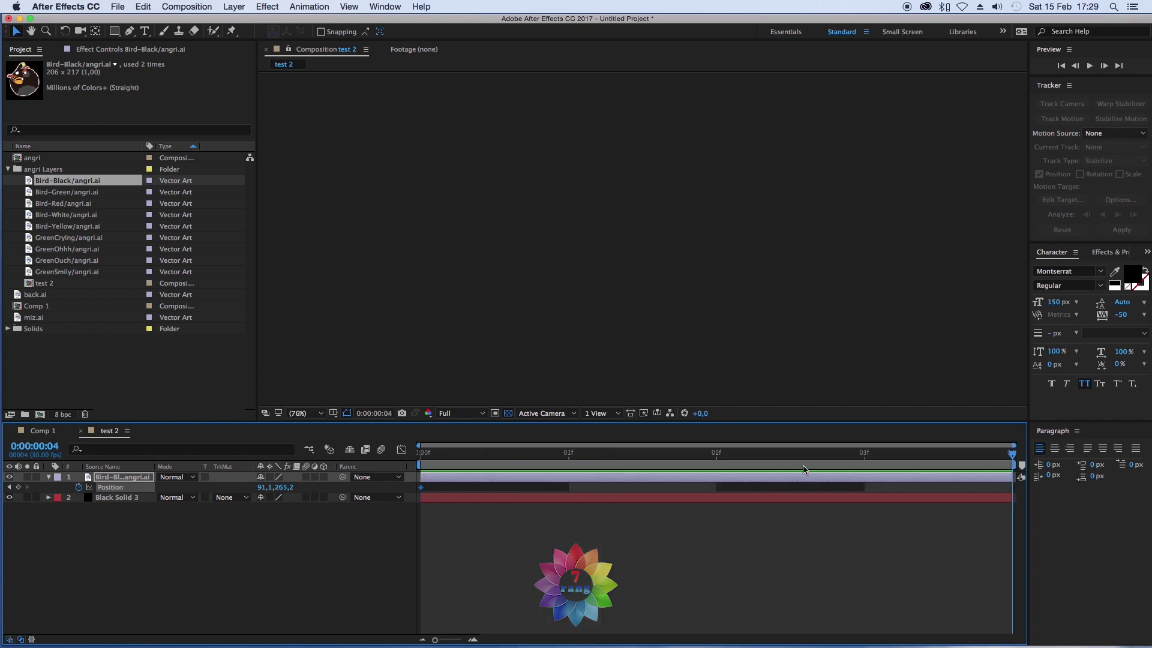
- At frame 2, drag the bird right to 1024.4,265.2, then return to frame 0
drag(414, 463, 727, 478)
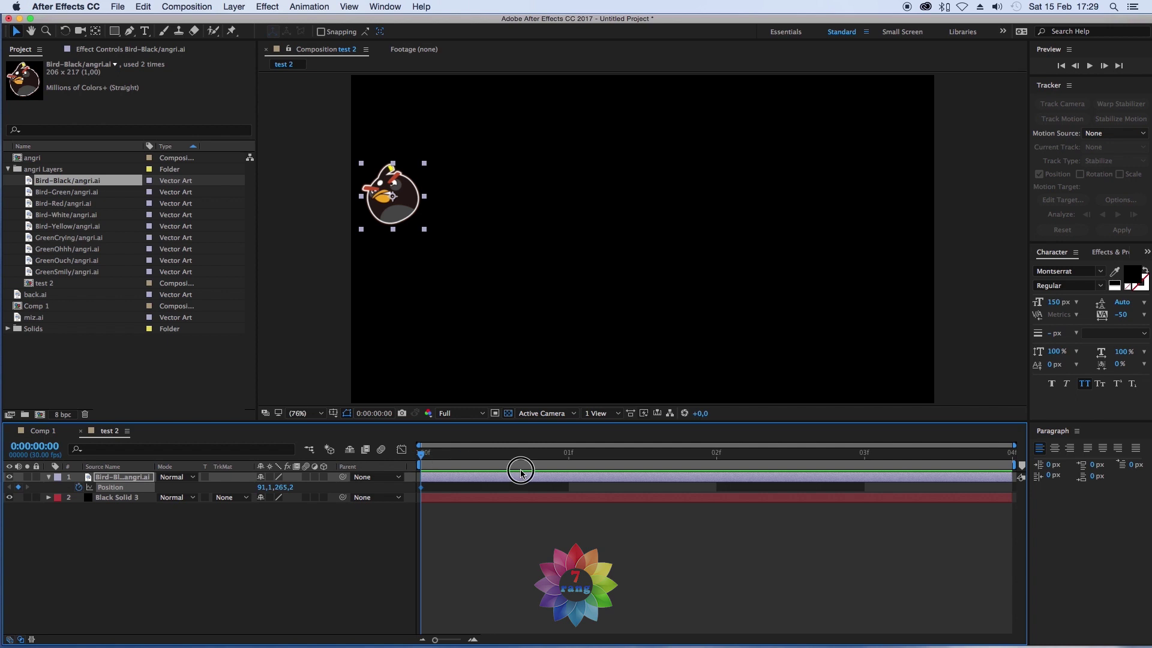
mouse_move(411, 204)
mouse_down()
mouse_move(667, 207)
mouse_move(774, 177)
mouse_move(829, 207)
mouse_up()
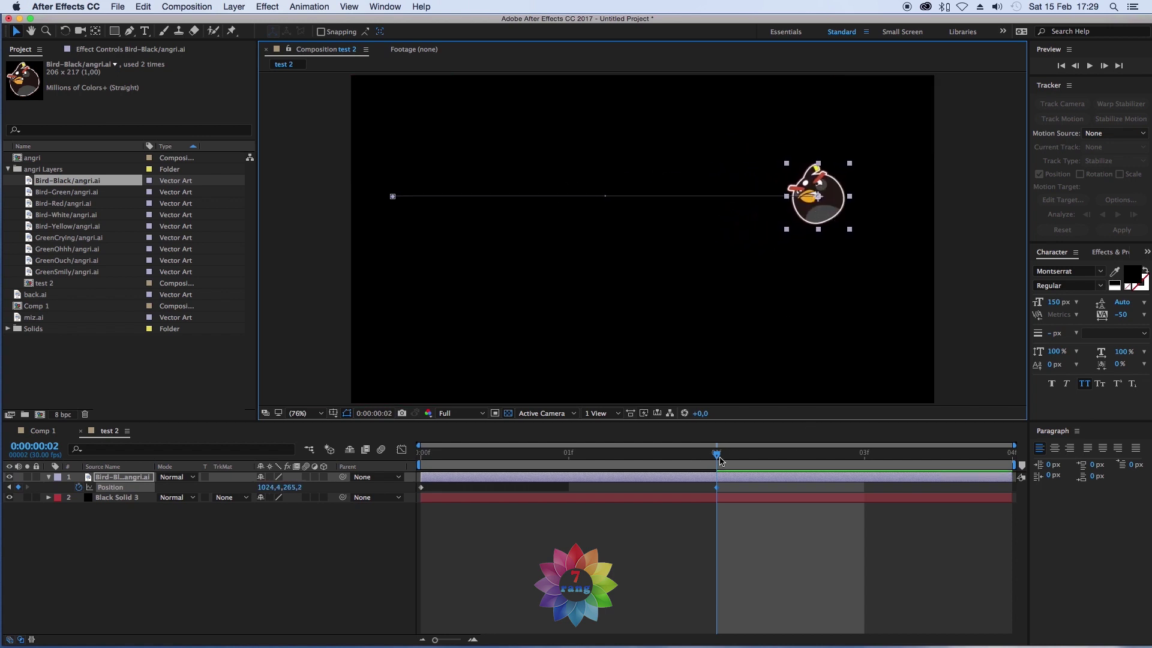
drag(720, 460, 421, 457)
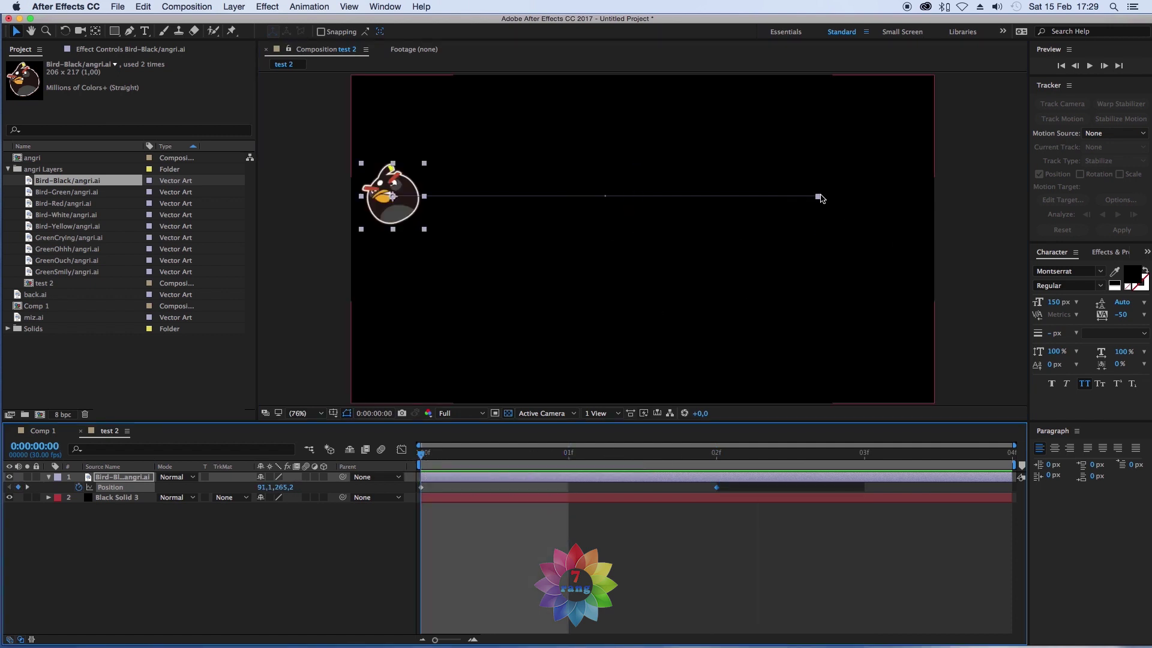
- Set the end Position keyframe's spatial interpolation to Auto Bezier in Keyframe Interpolation
right_click(821, 200)
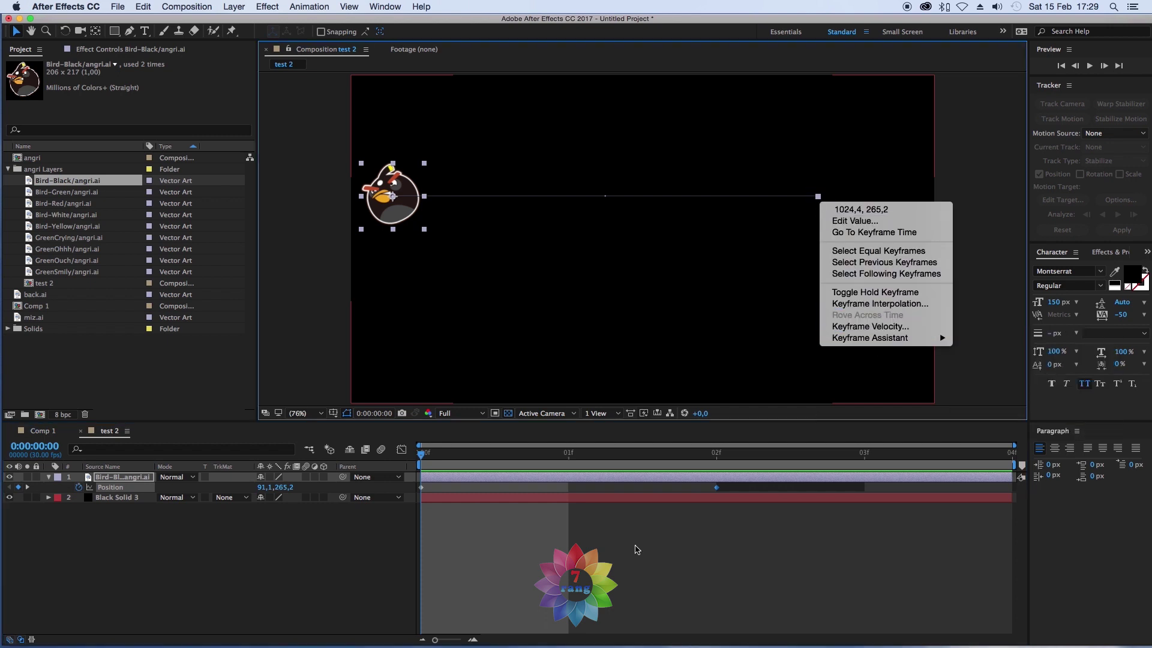
click(638, 549)
right_click(717, 488)
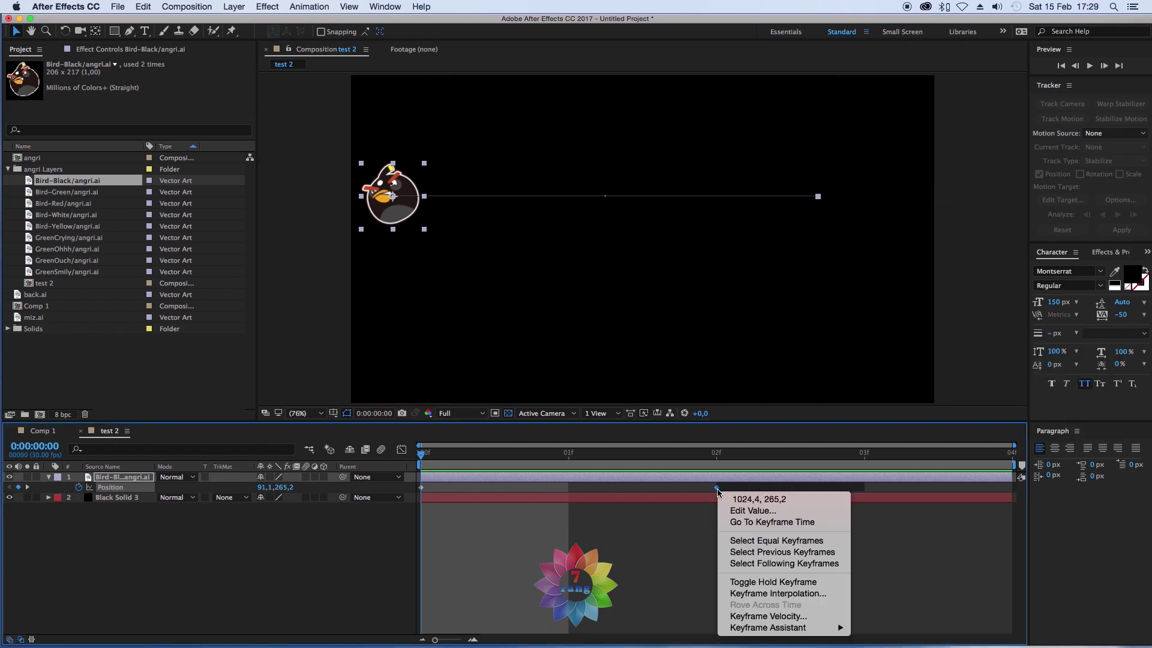
click(738, 289)
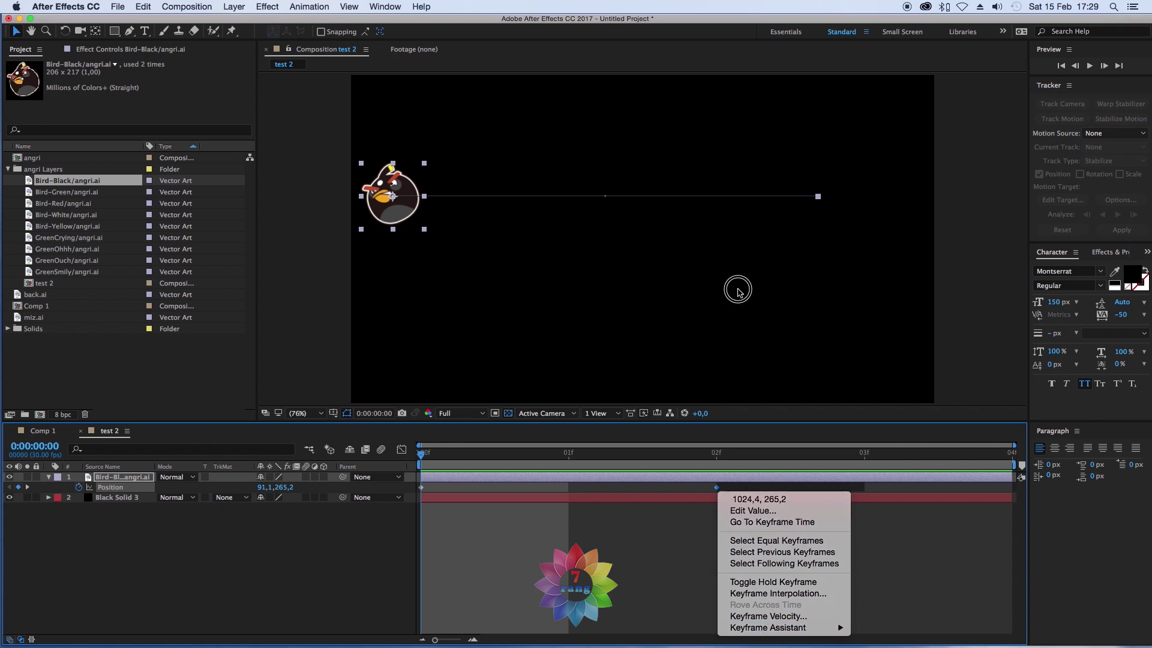
right_click(818, 197)
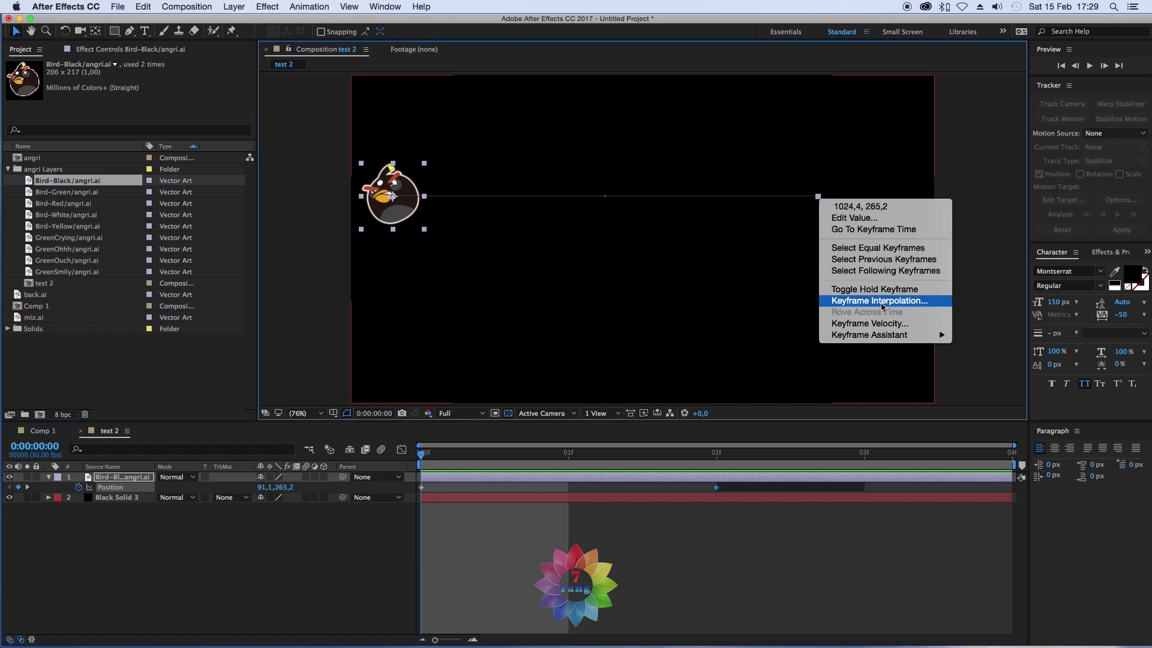
click(883, 301)
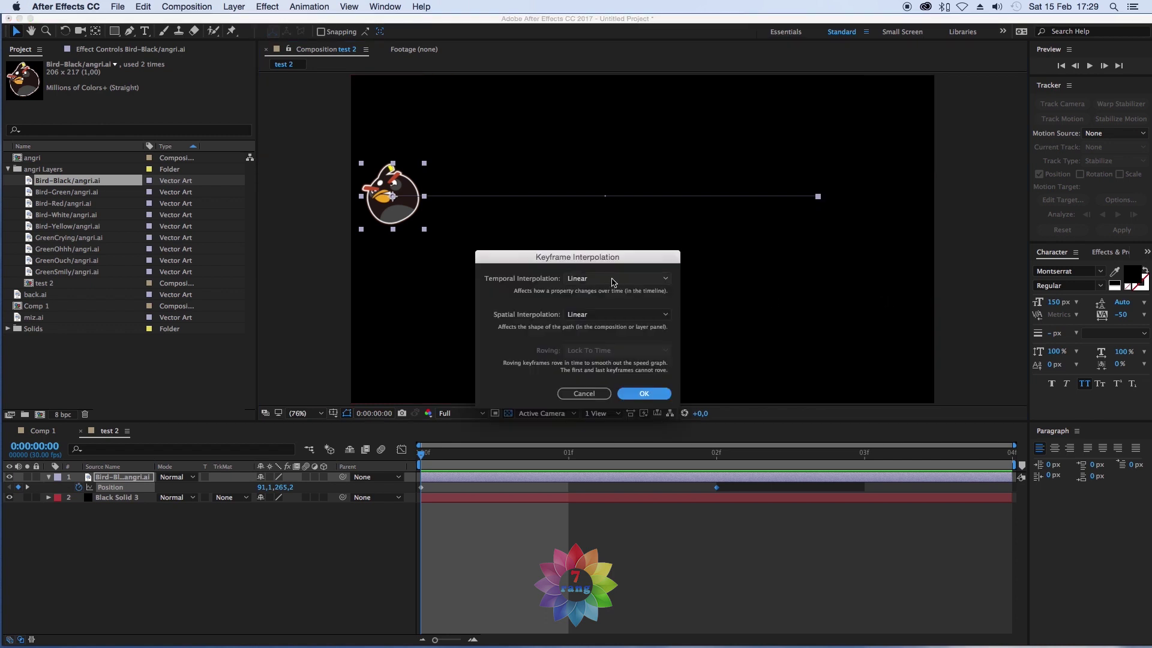
drag(620, 261, 661, 229)
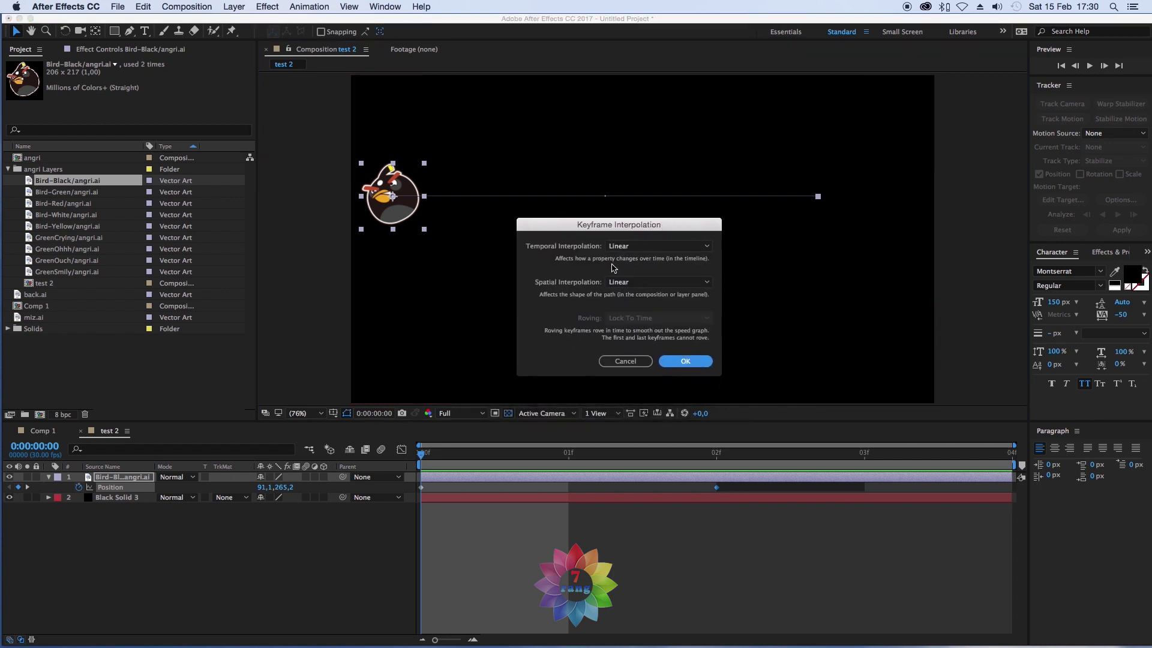
click(628, 288)
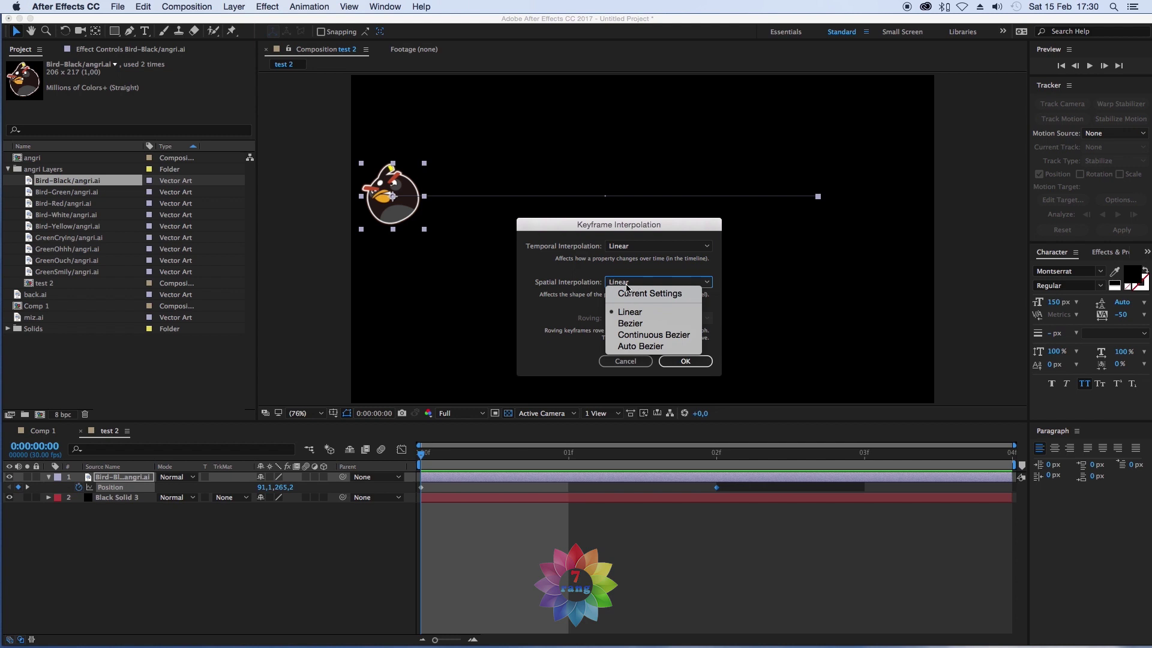
click(684, 273)
click(643, 289)
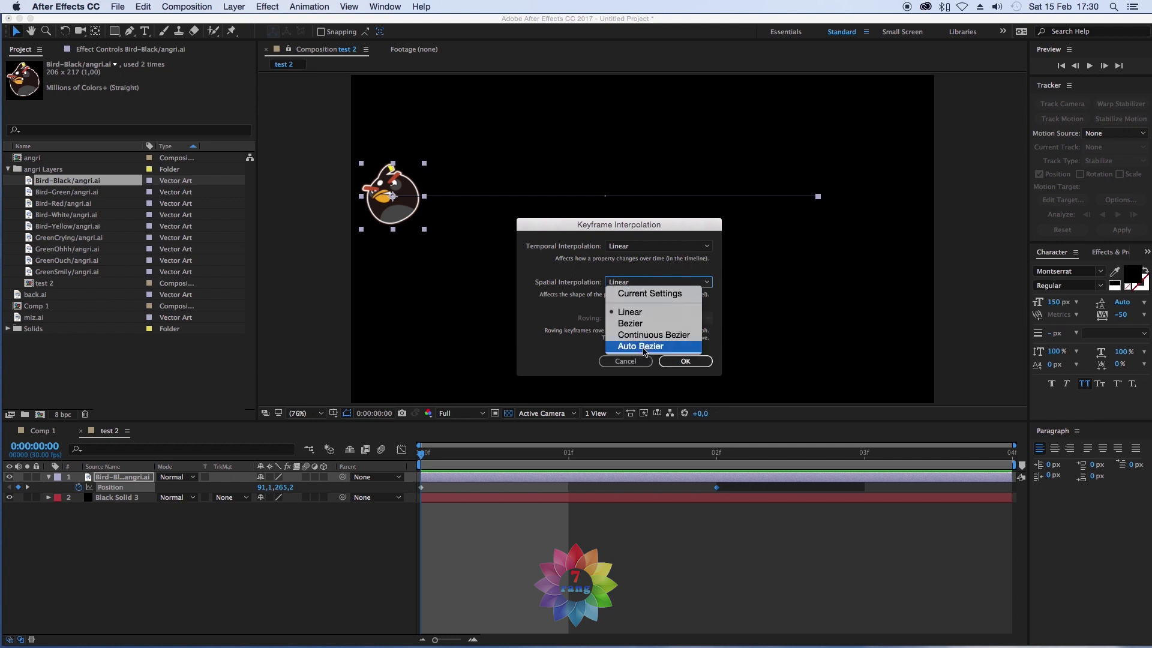
click(645, 346)
click(686, 362)
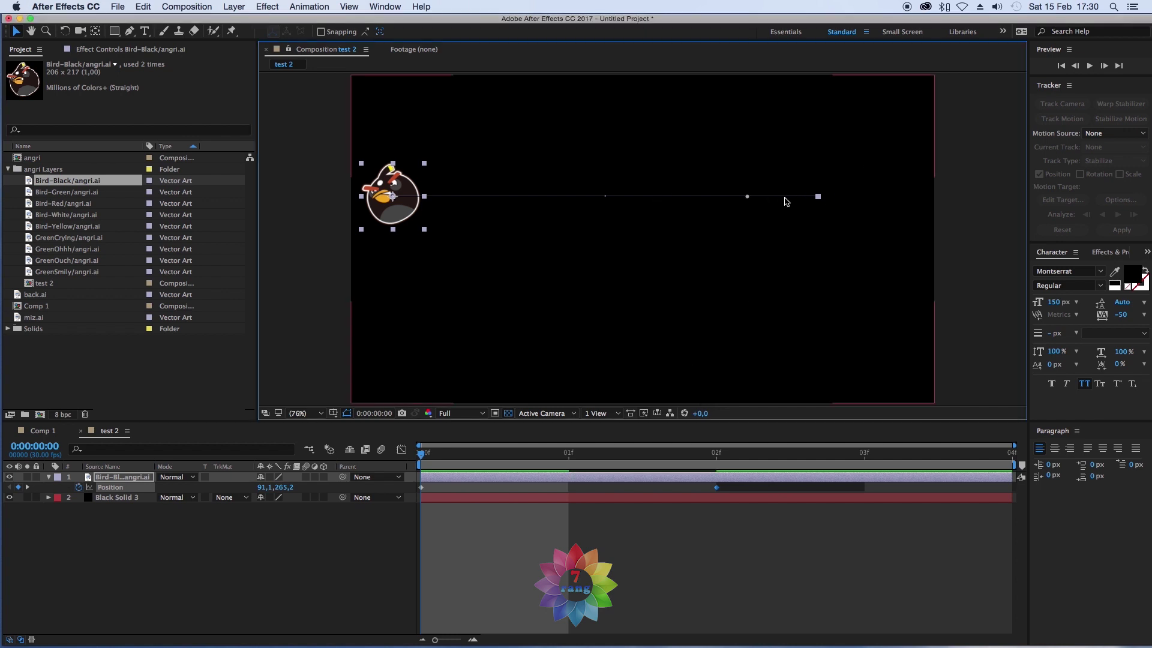
- Drag the end keyframe's handle down-left to arc the path downward, and preview it
drag(747, 196, 754, 259)
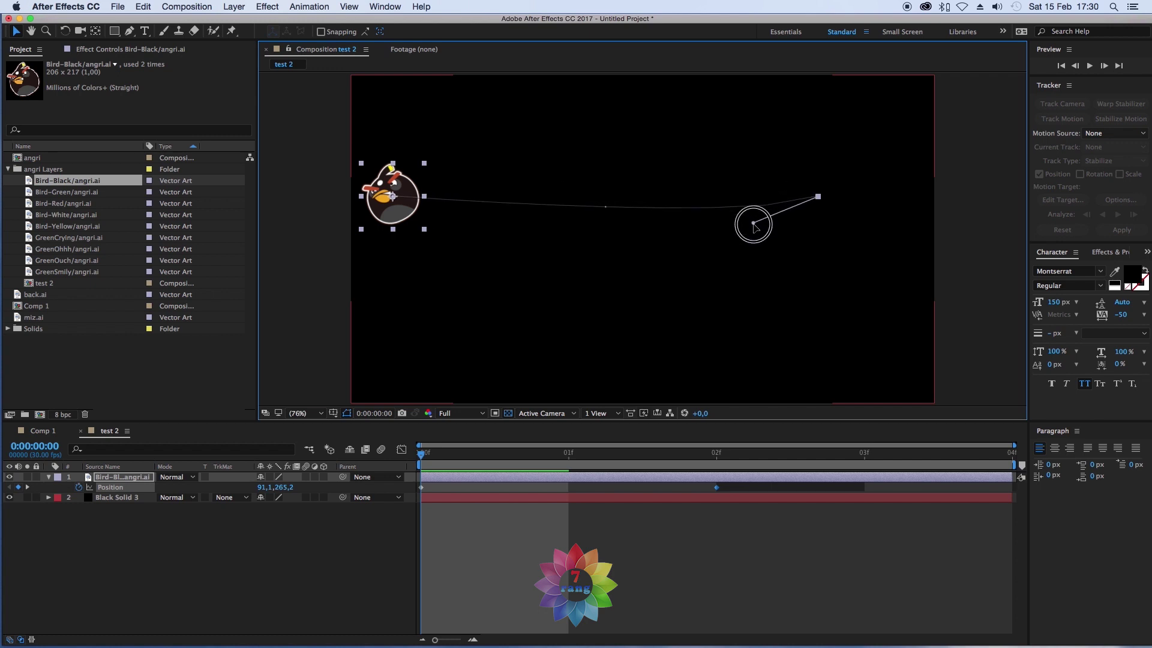
drag(752, 257, 650, 388)
key(space)
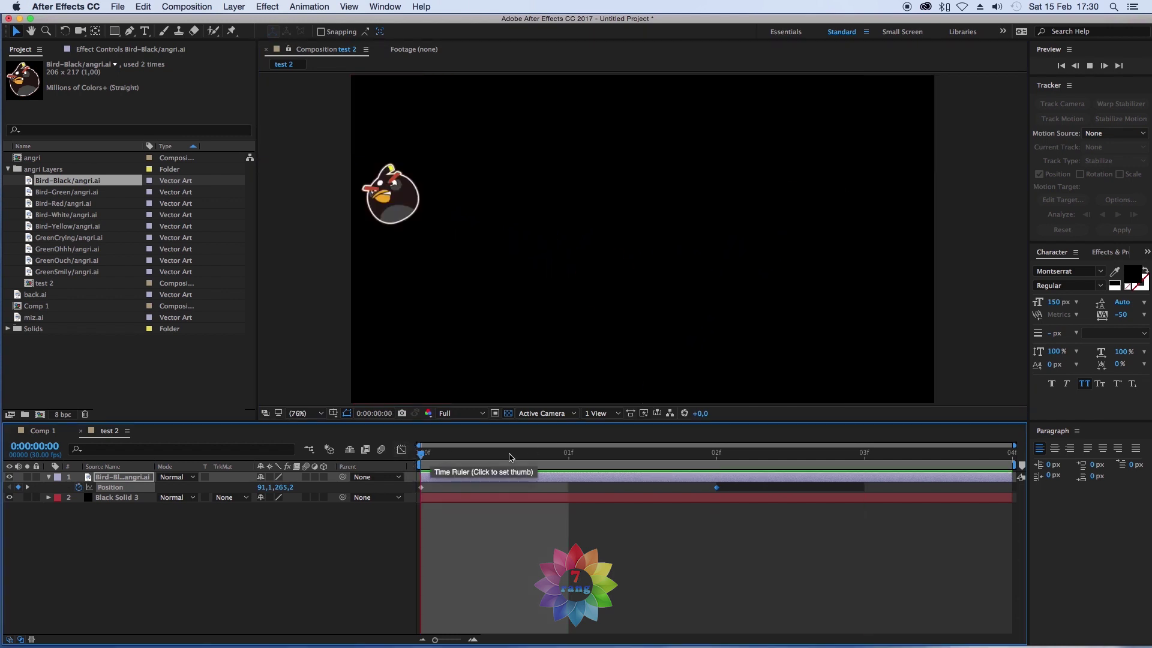
click(687, 489)
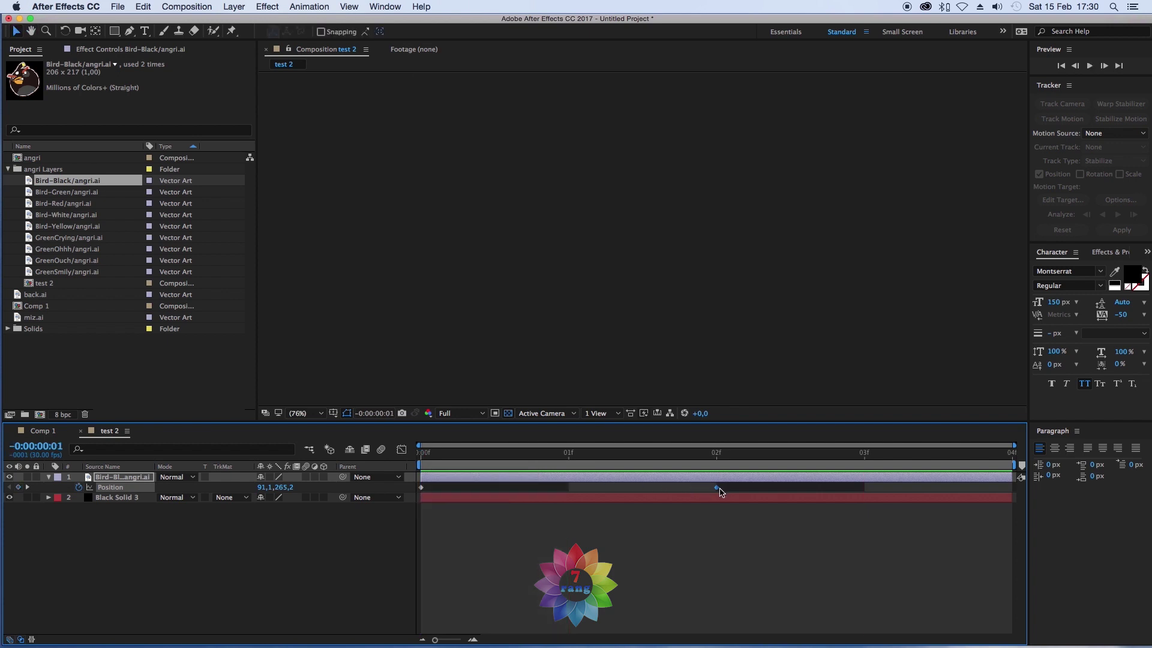
- Move the second Position keyframe from frame 2 to frame 4 and preview from the start
drag(737, 492, 963, 491)
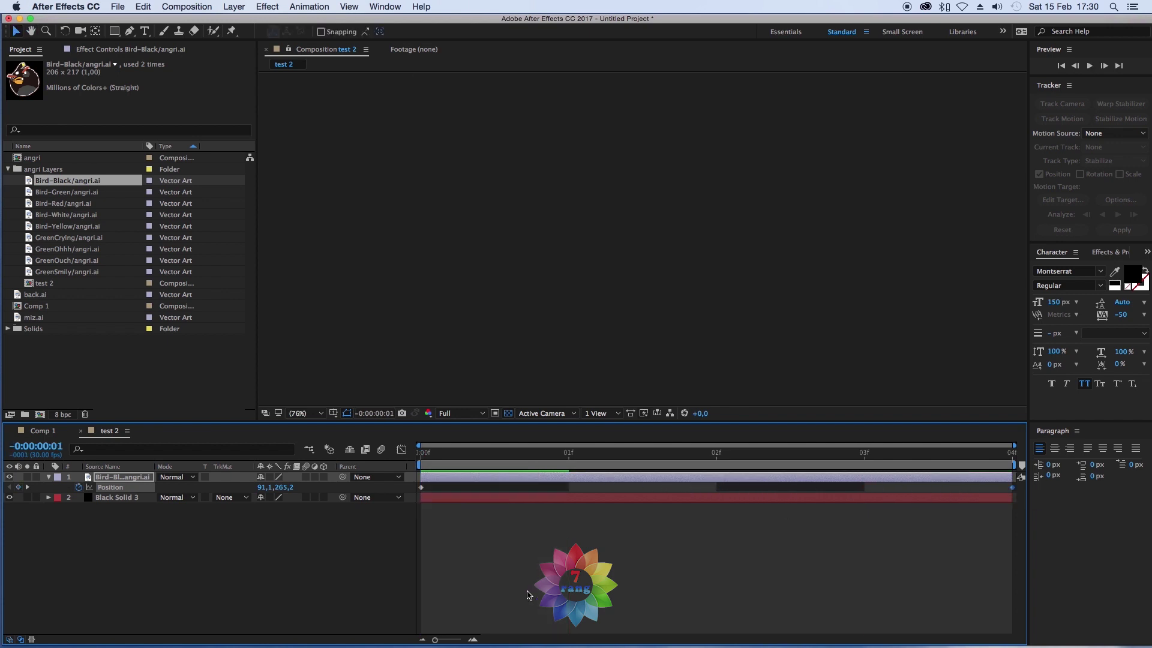
click(420, 457)
key(space)
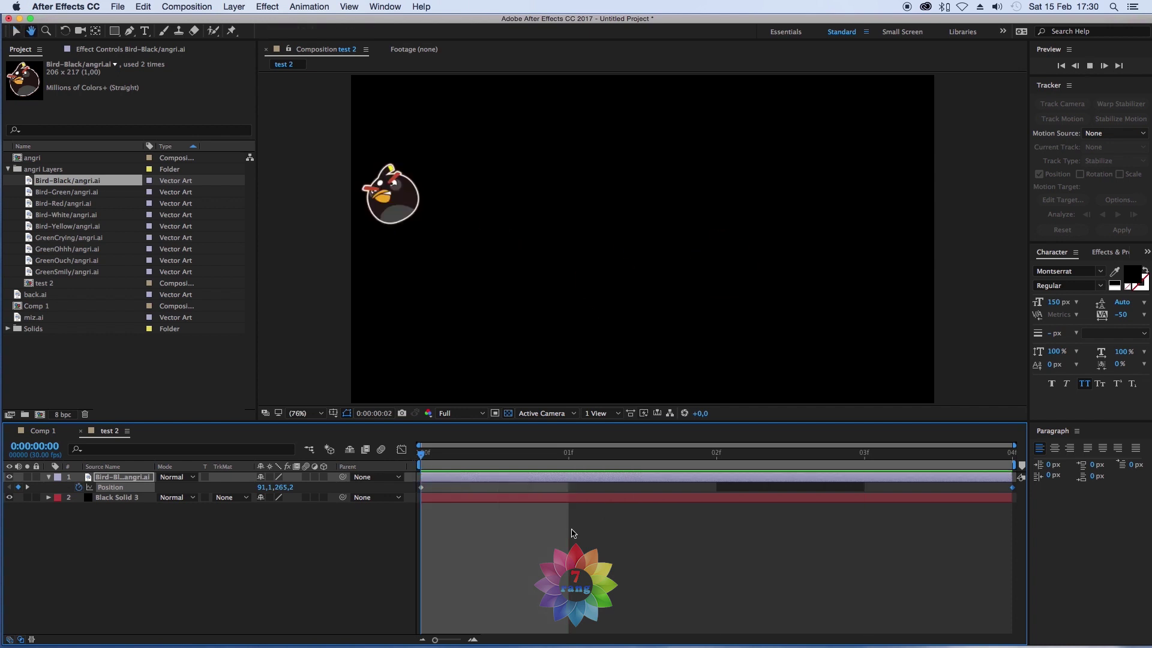
key(space)
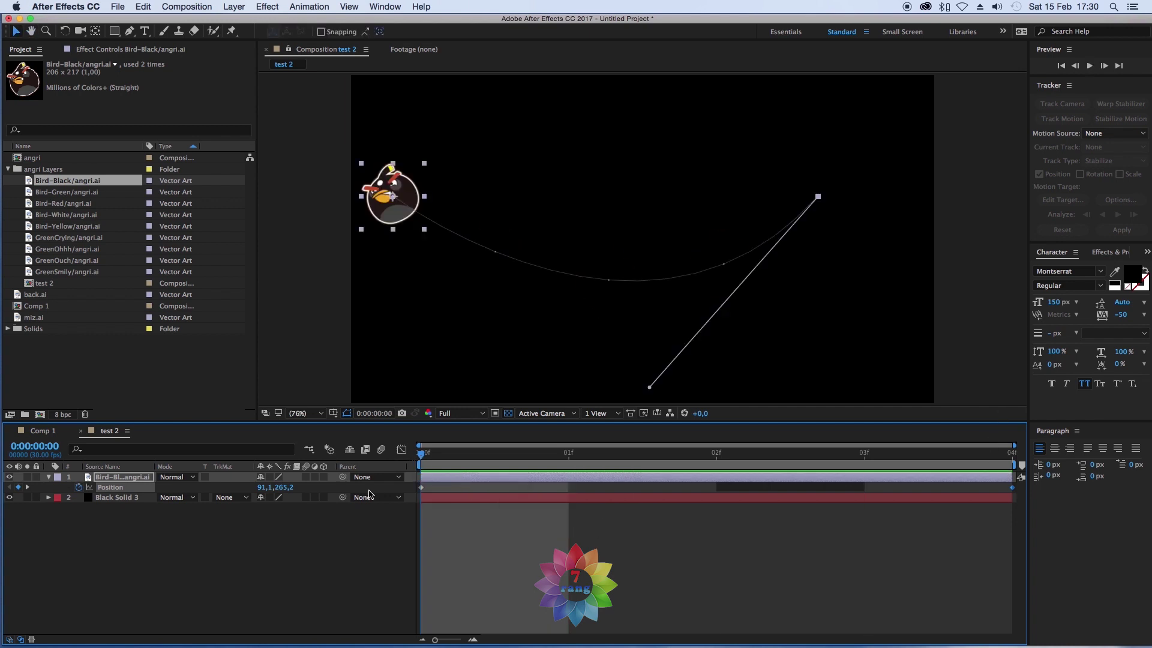
click(202, 7)
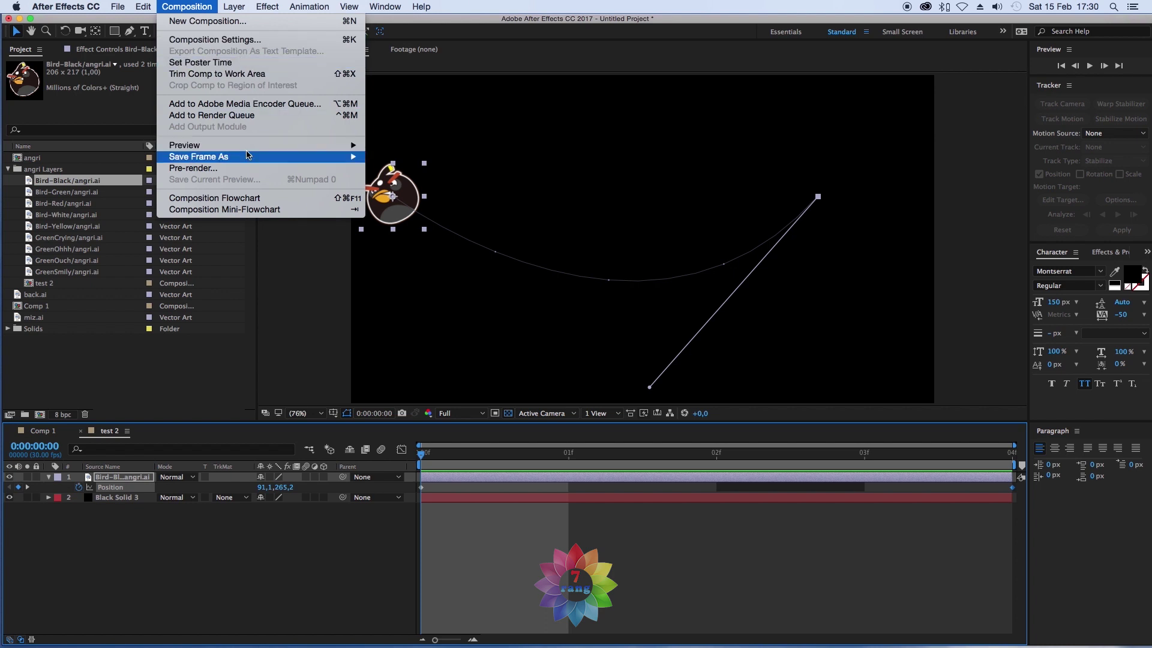
- Set the test 2 composition duration to 0:00:03:00
click(246, 39)
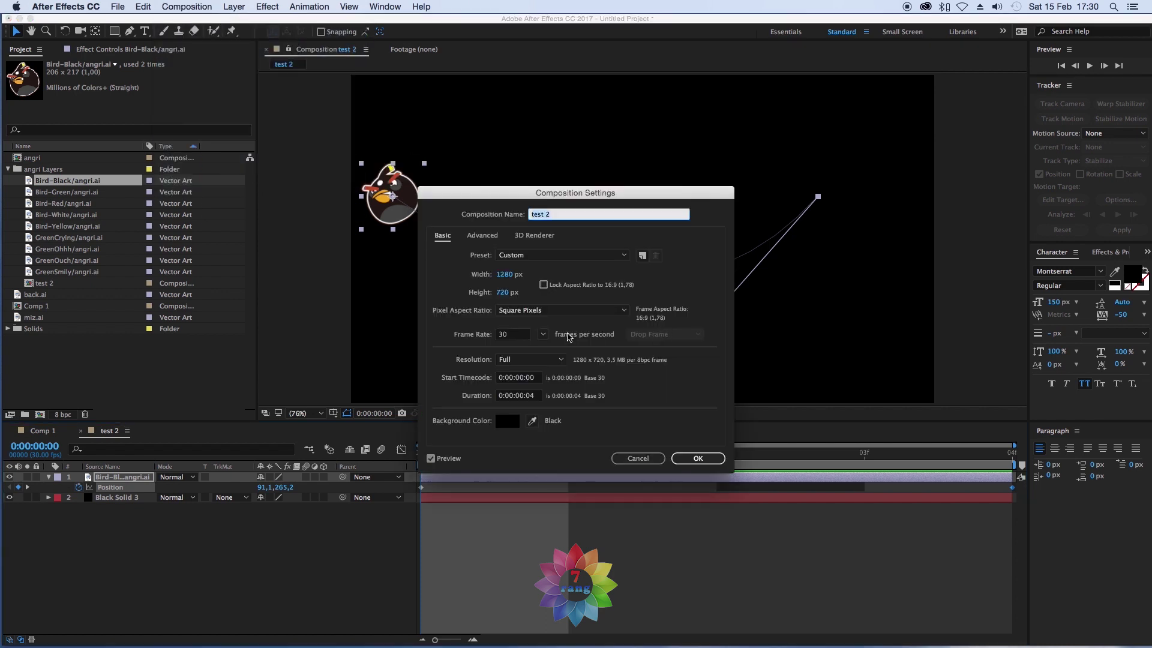
click(517, 395)
text(300)
key(Return)
- Move the last Position keyframe to about one second and preview the motion
drag(448, 487, 605, 488)
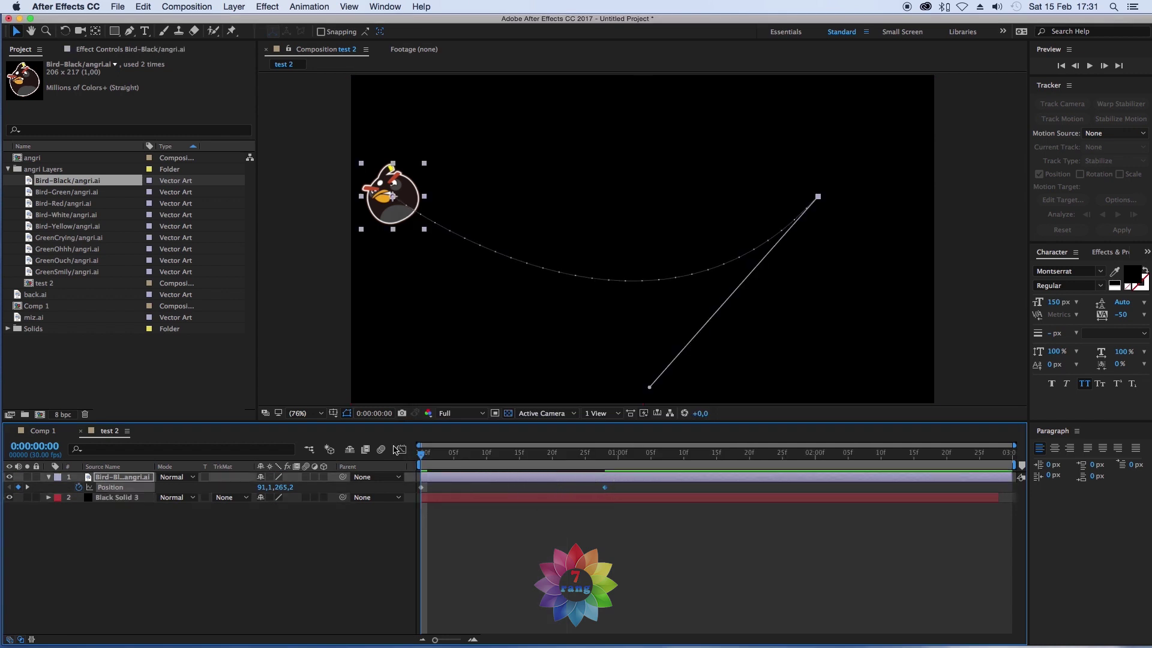
key(space)
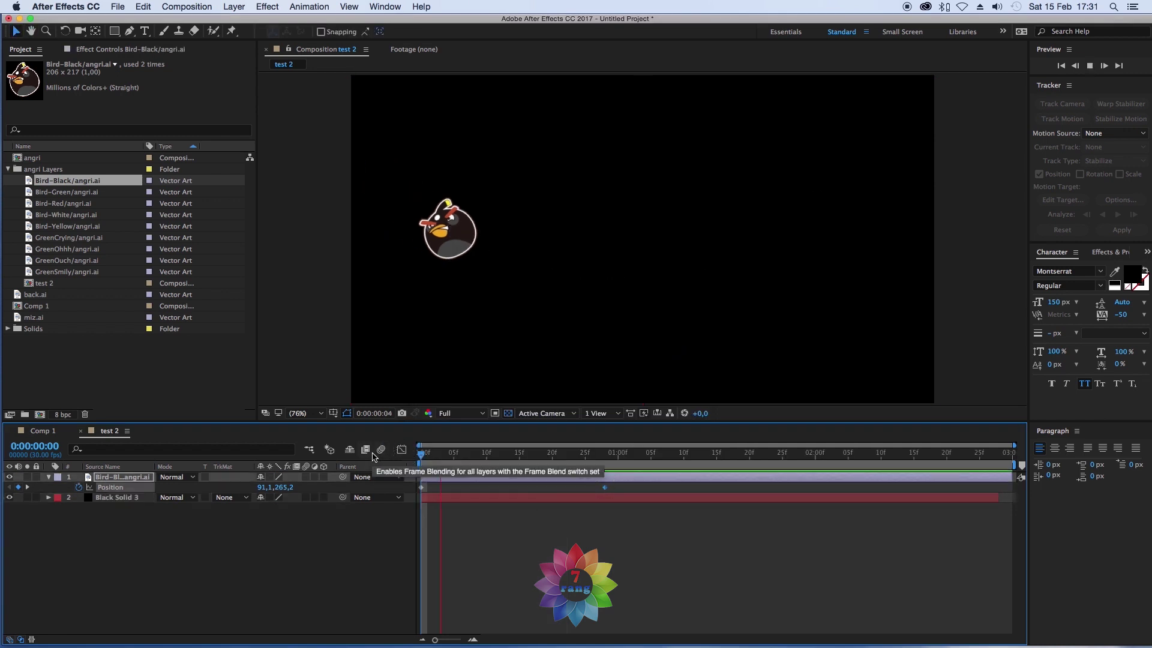
key(space)
- Reshape the bird's curved motion path with its handle and preview it again
click(499, 486)
mouse_move(649, 387)
mouse_down()
mouse_move(784, 166)
mouse_move(788, 235)
mouse_move(641, 353)
mouse_up()
key(space)
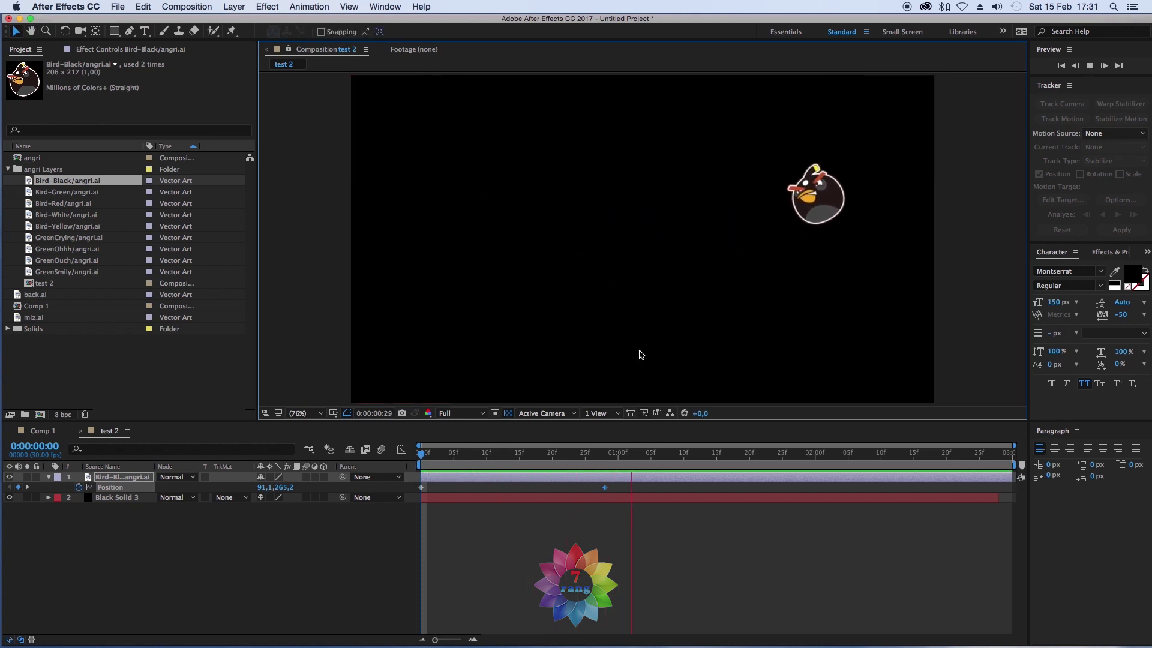
key(space)
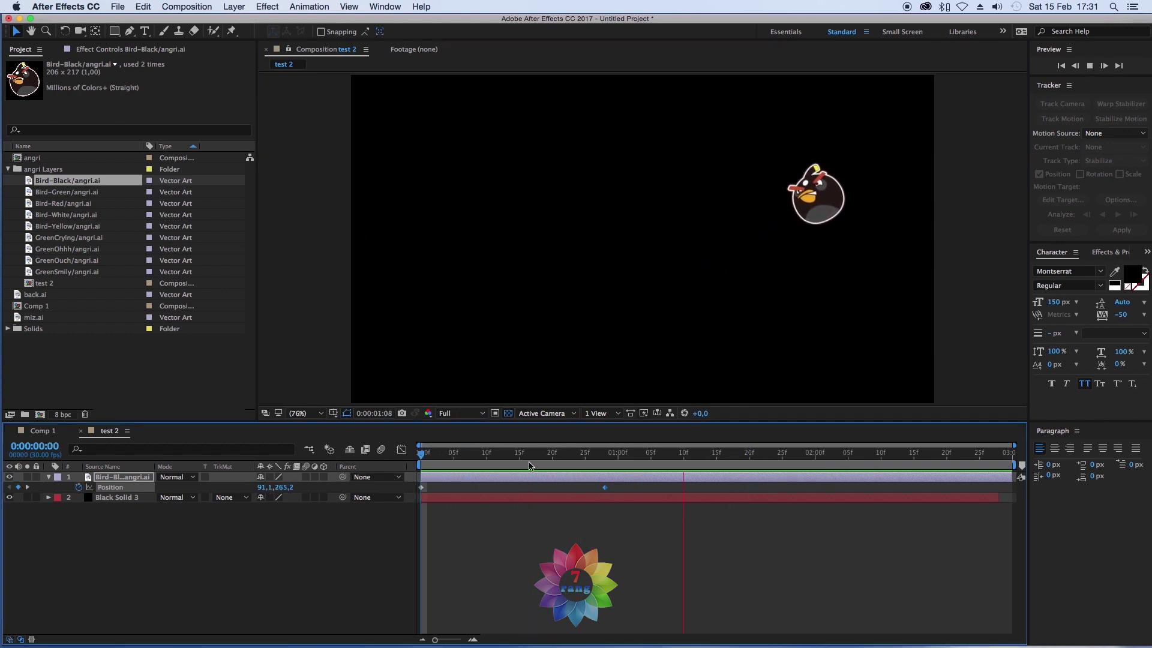
key(space)
- At frame 13, drag the bird down to 555.7,625.2 and open the new keyframe's options
drag(737, 465, 517, 457)
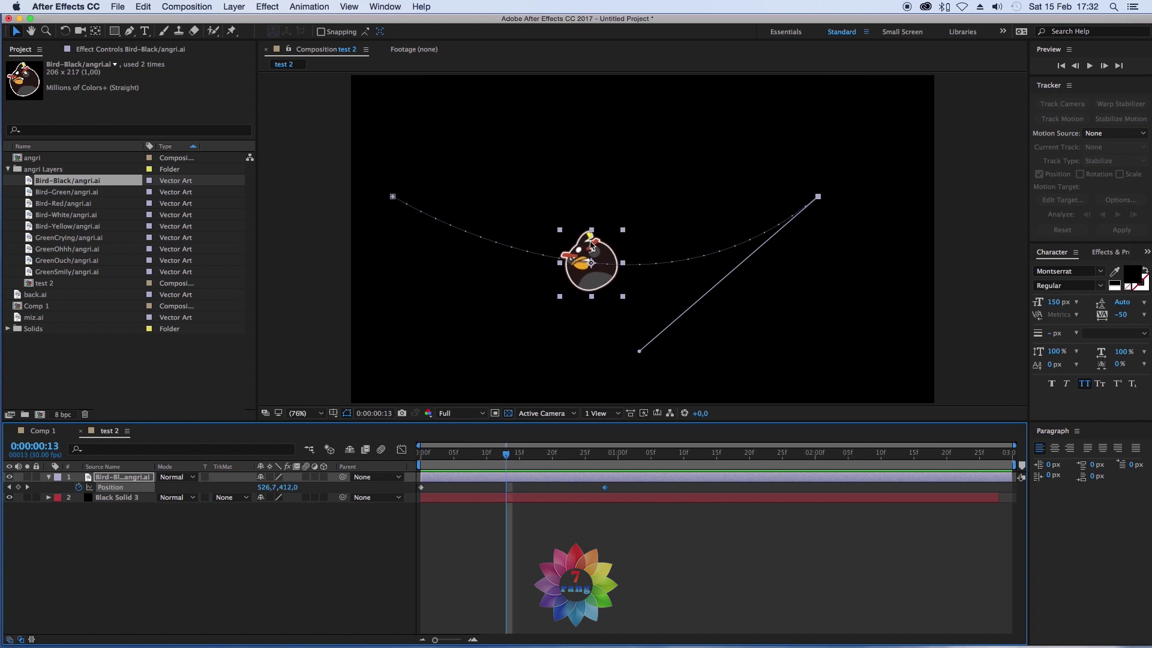
drag(592, 264, 603, 361)
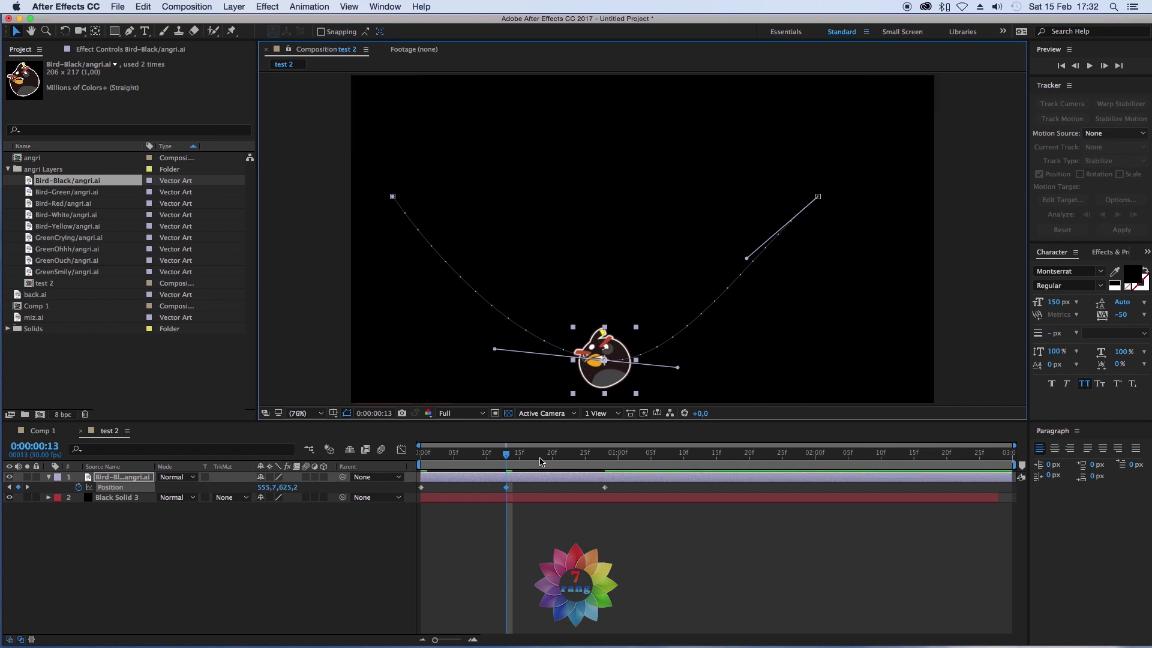
right_click(506, 487)
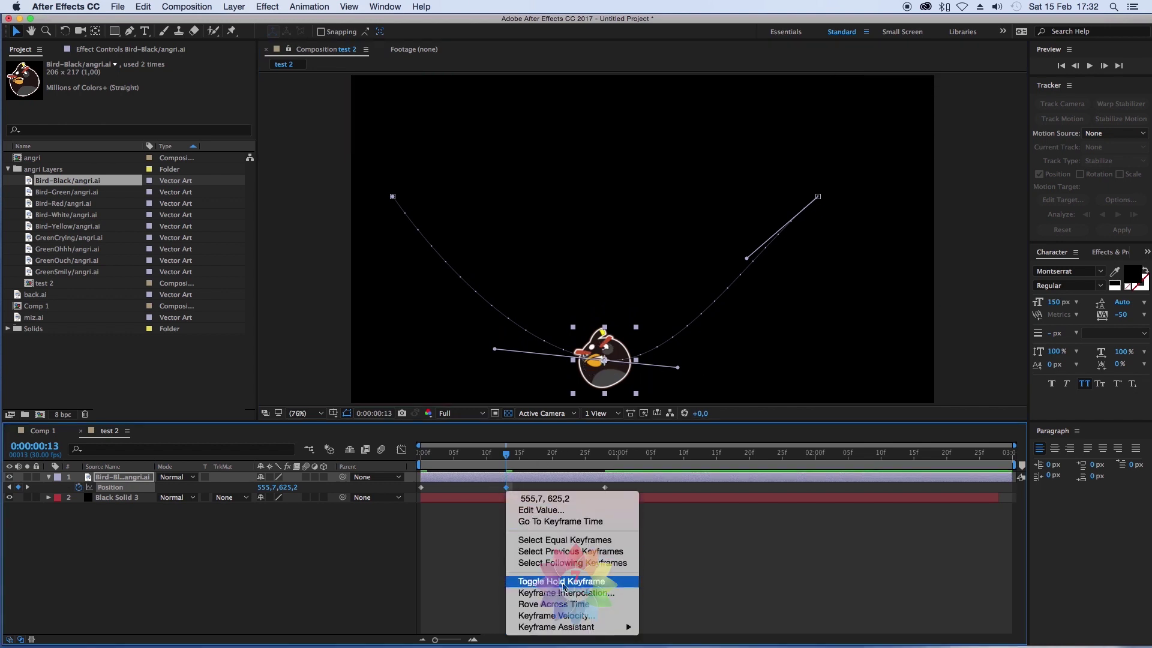
- Accept the middle keyframe's interpolation dialog unchanged and drag its path handle upward
click(576, 593)
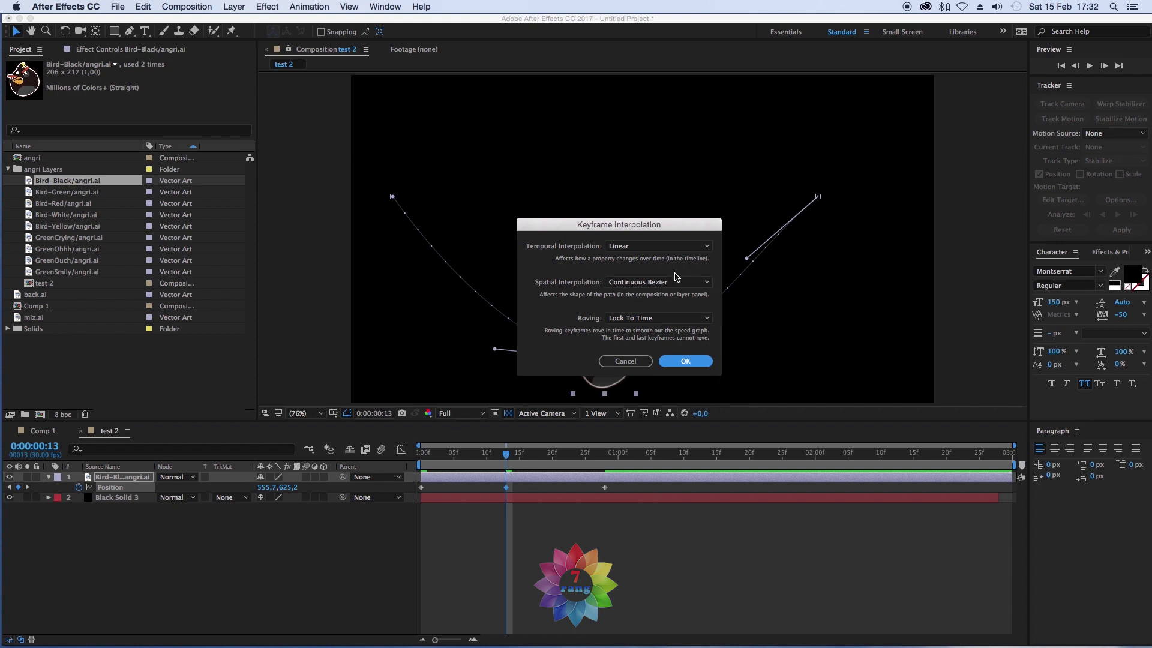
click(673, 361)
drag(675, 360, 656, 233)
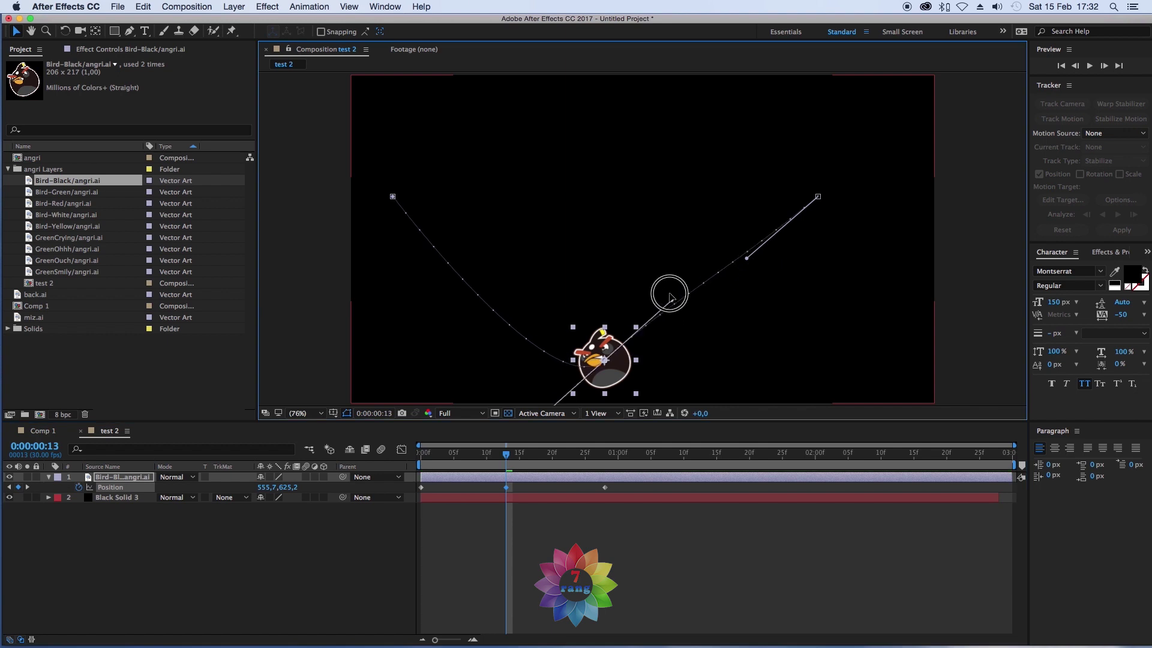
- Set the middle keyframe's spatial interpolation to Bezier and bend the path's right side
right_click(606, 363)
right_click(507, 488)
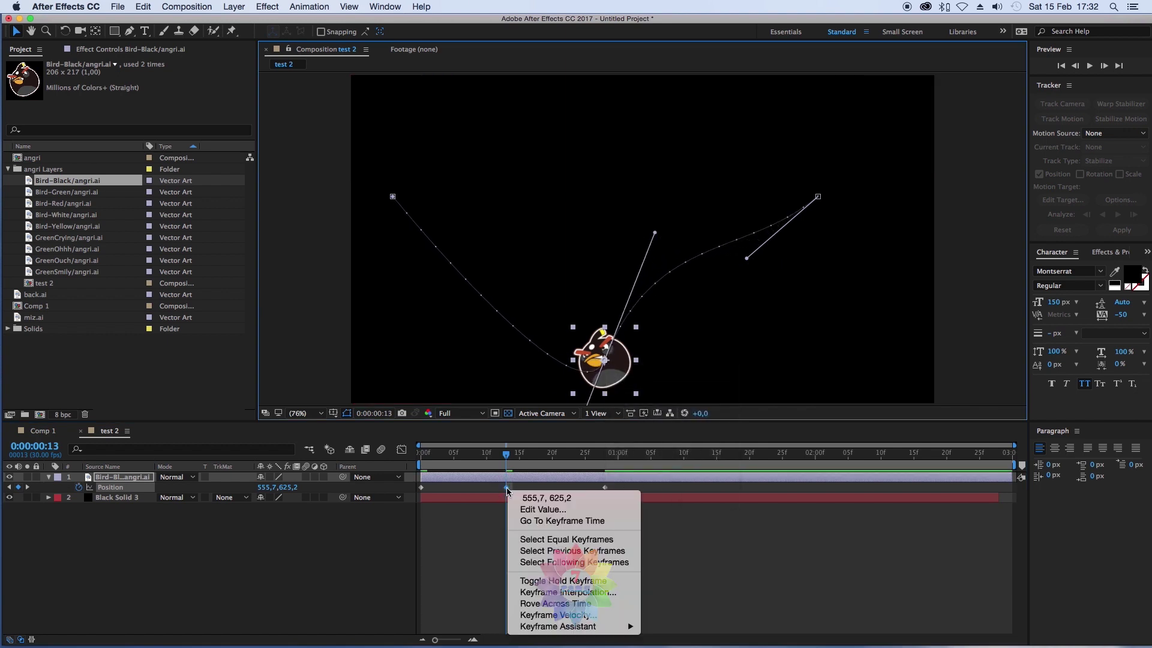
click(615, 484)
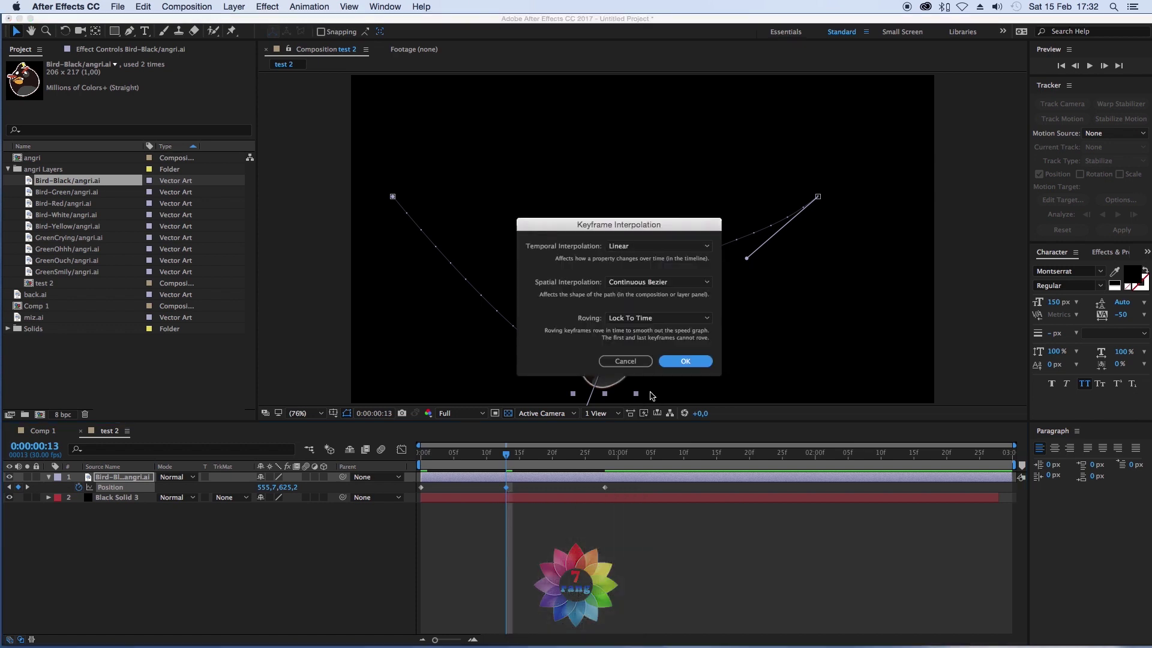
click(637, 288)
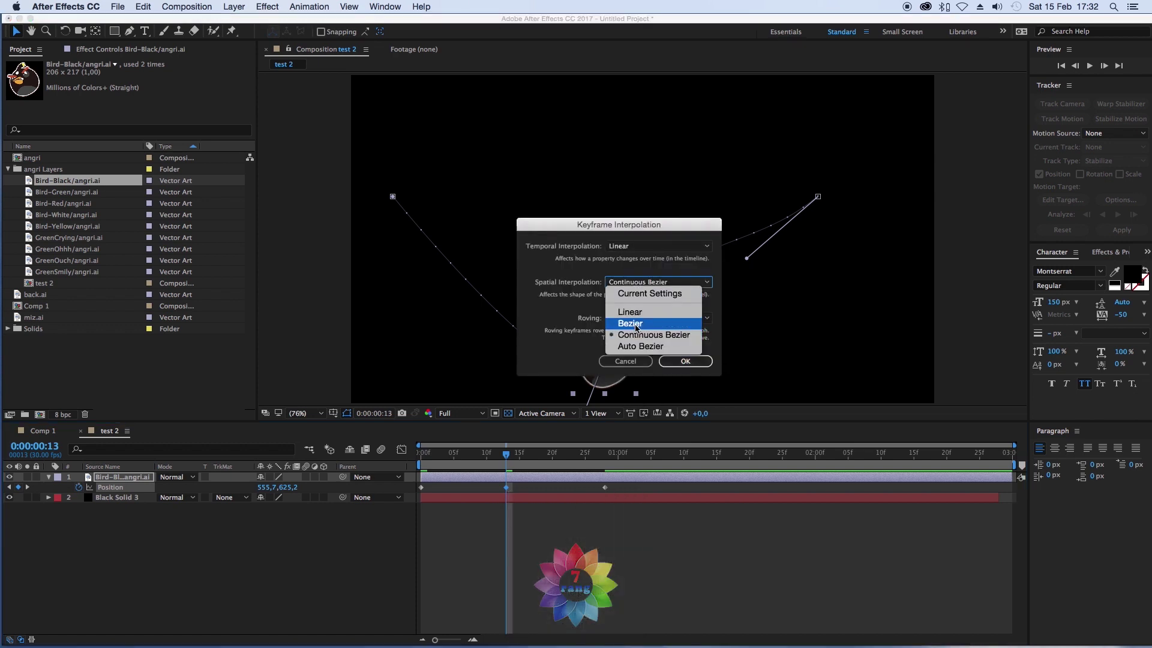
click(638, 325)
click(682, 363)
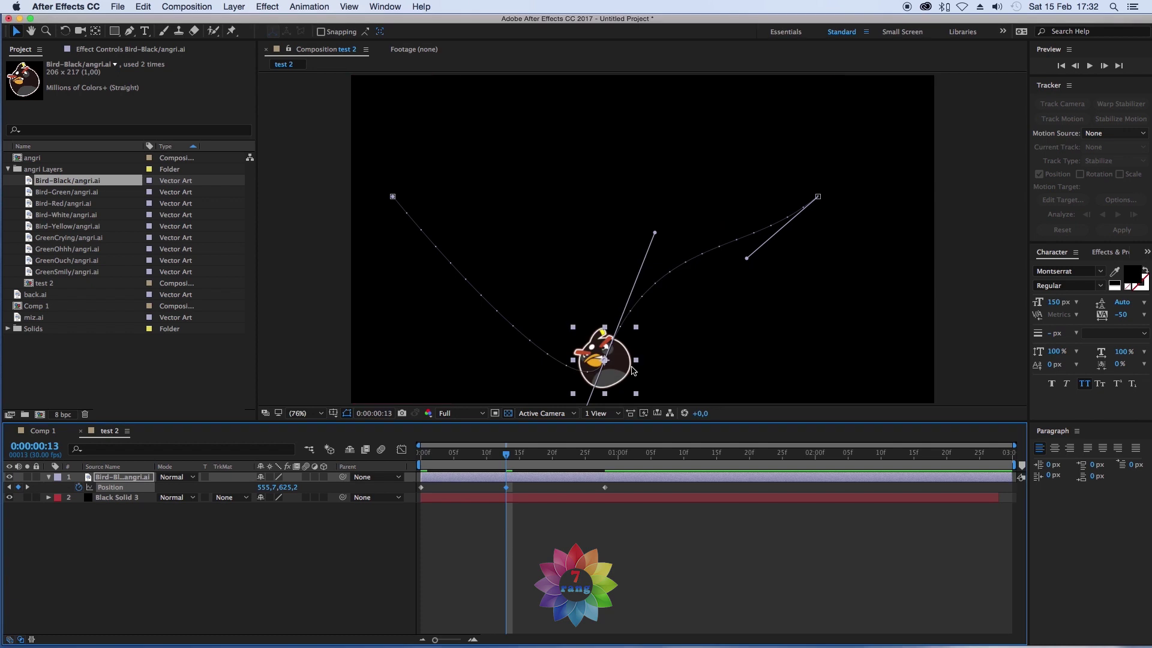
drag(656, 232, 631, 211)
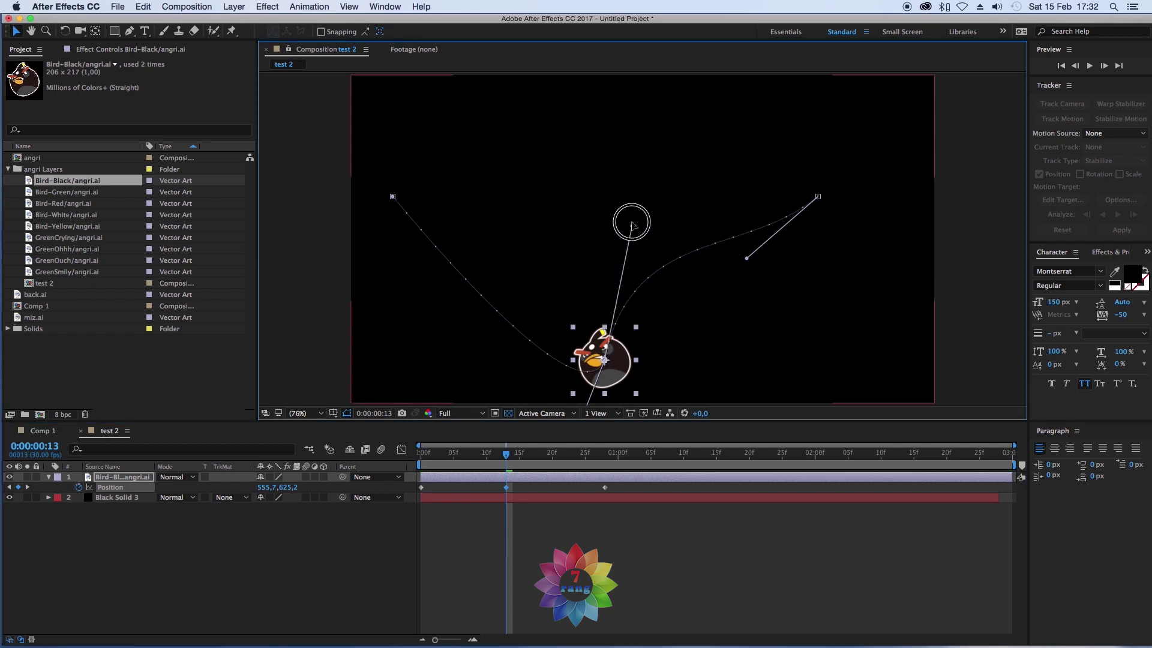
click(303, 413)
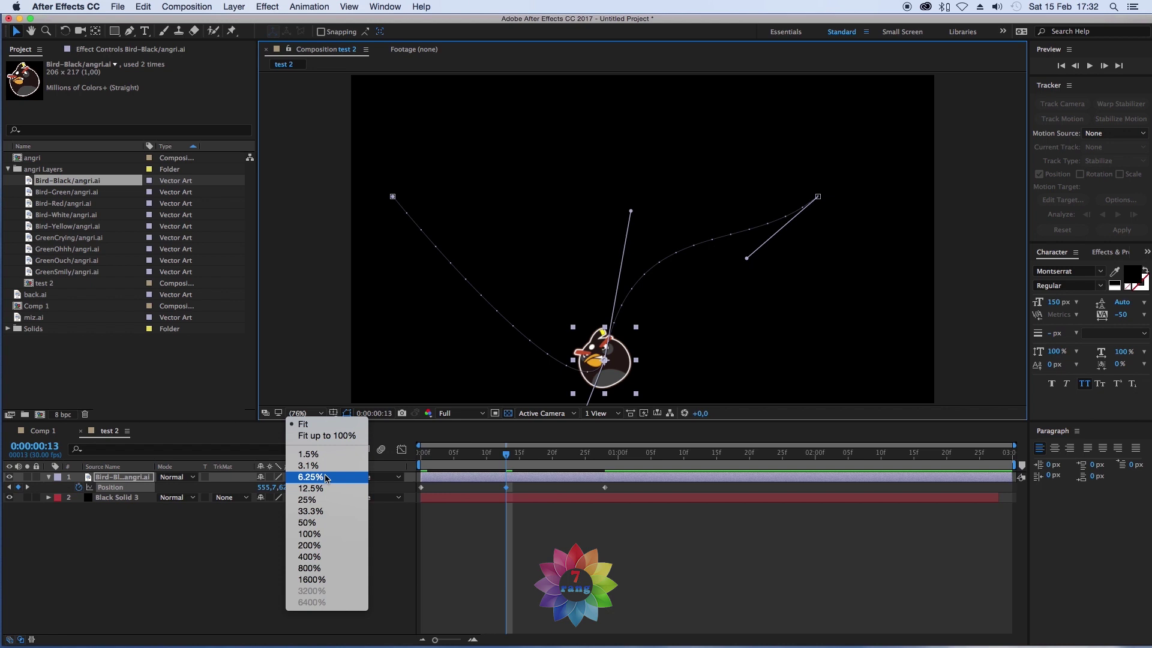
- At 25% zoom, pull both middle-keyframe handles upward, then open the first keyframe's interpolation settings
click(309, 499)
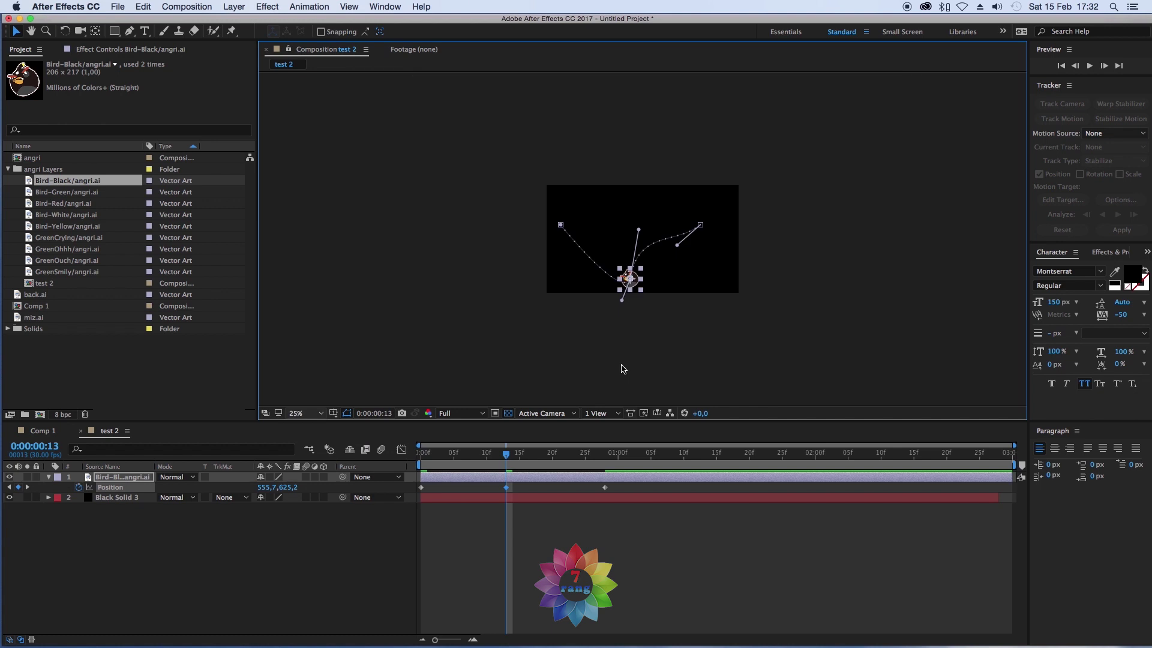
drag(623, 301, 624, 199)
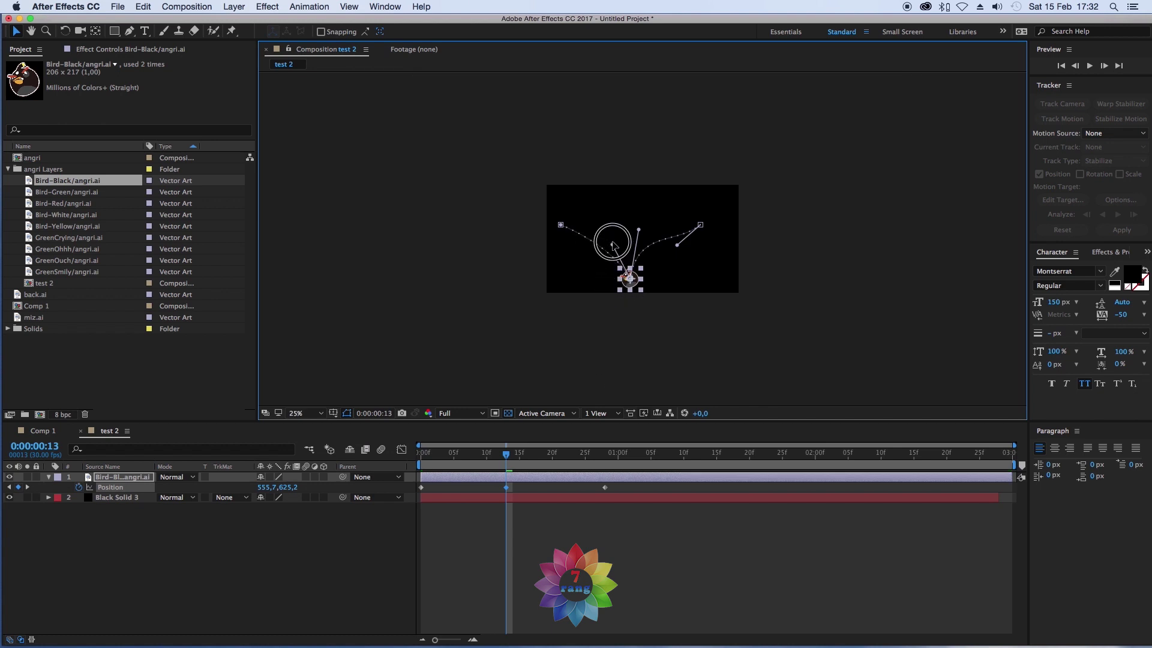
click(307, 414)
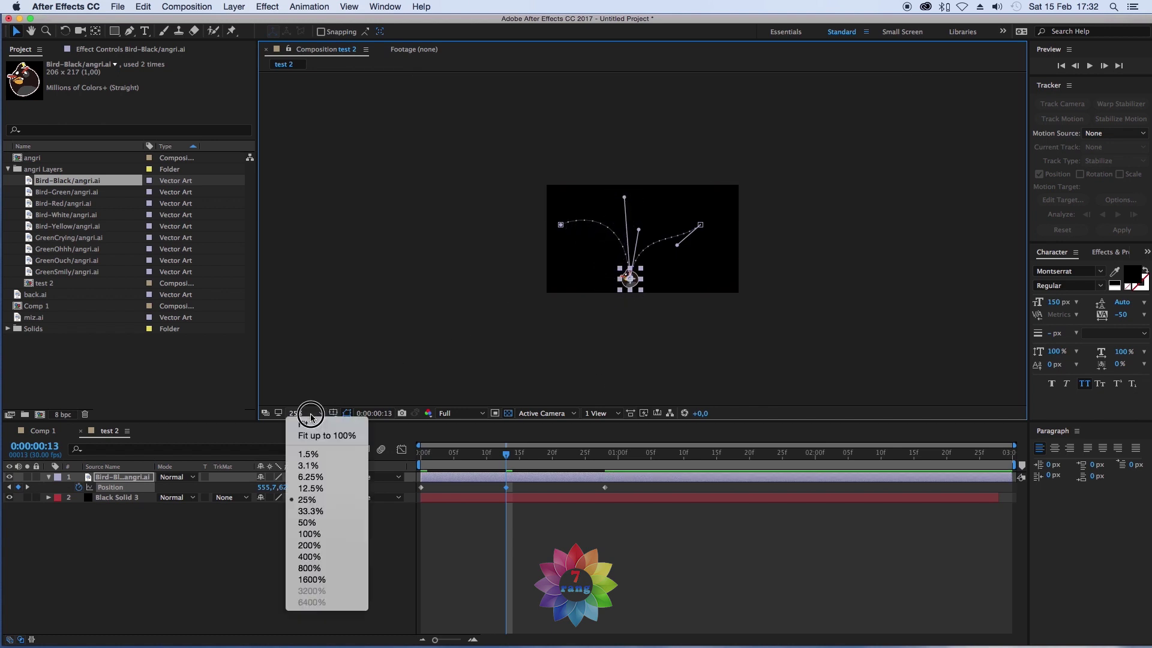
click(657, 220)
scroll(657, 220, up, 5)
mouse_move(630, 212)
mouse_down()
mouse_move(617, 97)
mouse_move(598, 104)
mouse_up()
right_click(421, 487)
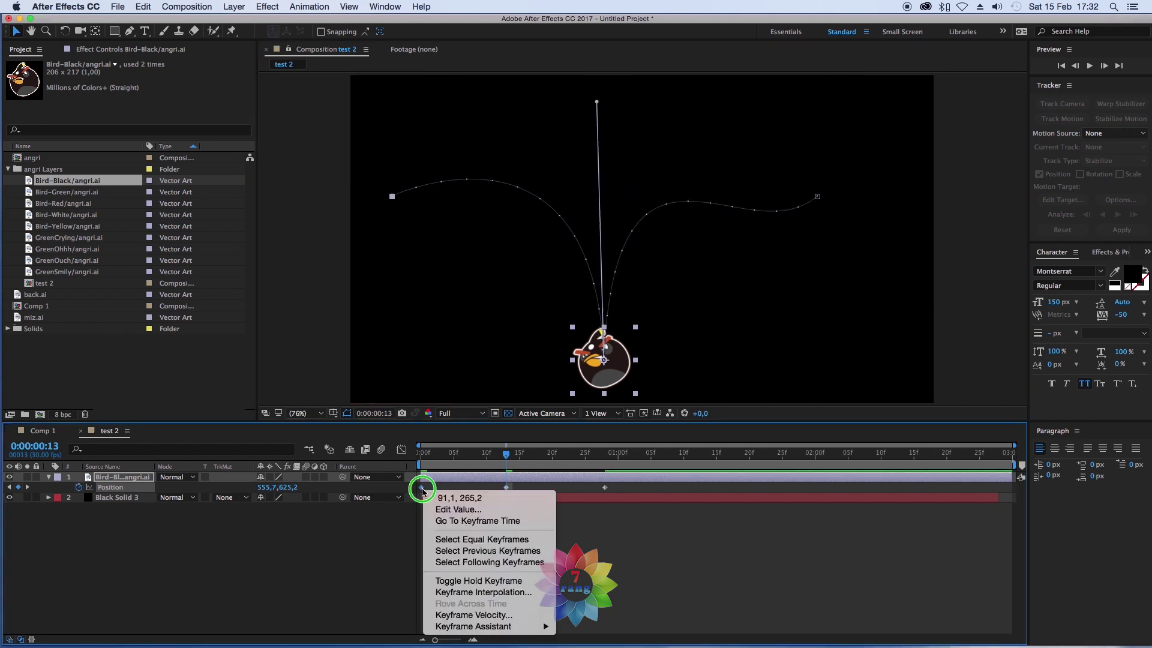
click(476, 589)
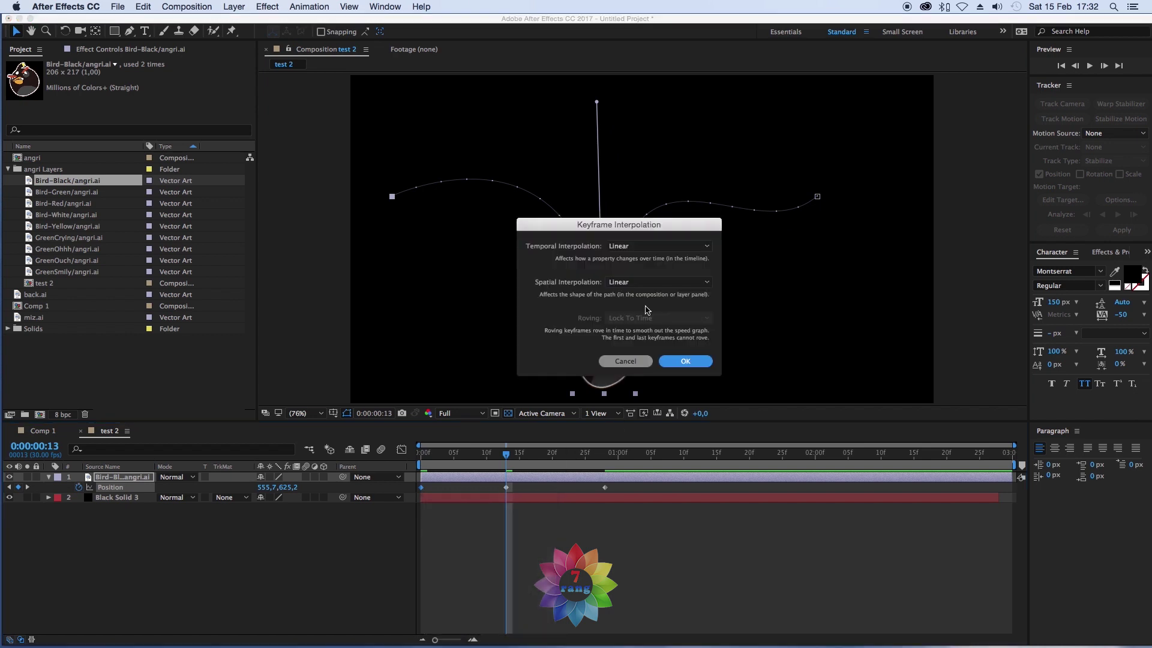
- Give the first keyframe Auto Bezier spatial interpolation, pull its handle down, and return to frame 0
click(654, 290)
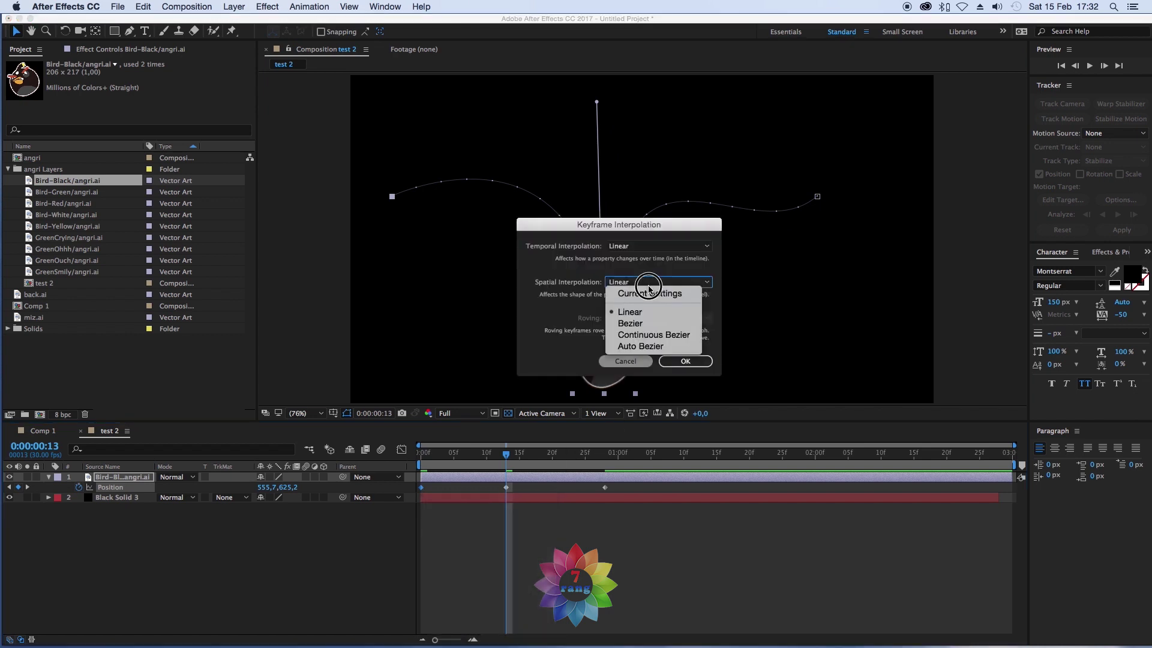
click(640, 346)
click(685, 361)
drag(428, 225, 445, 345)
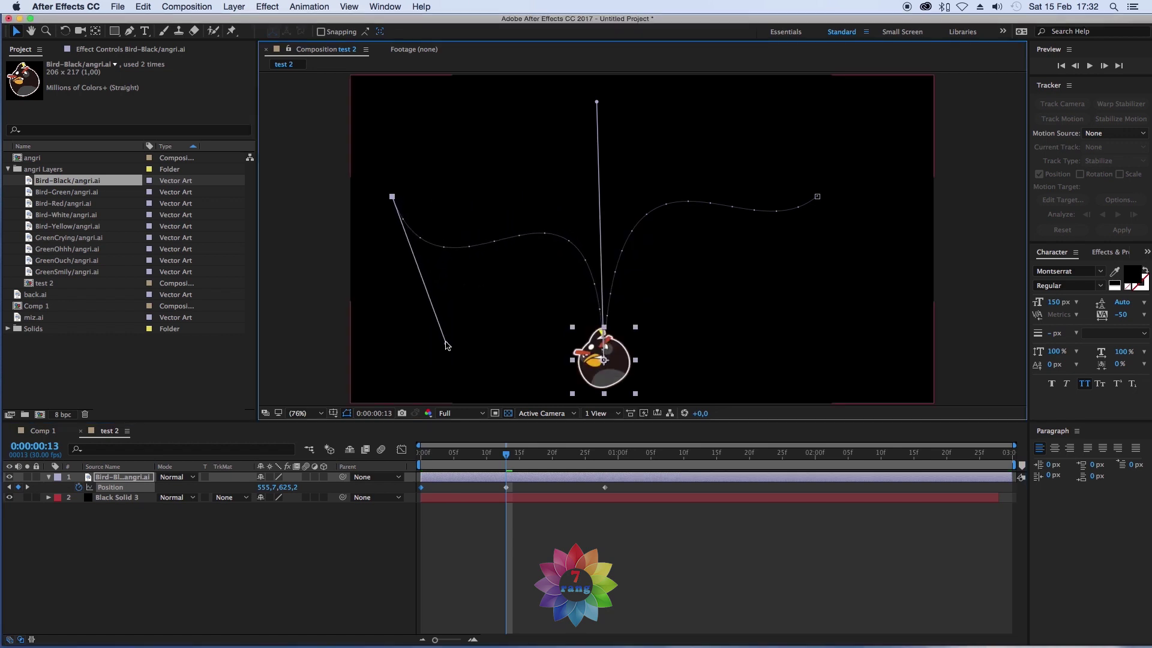
drag(506, 454, 422, 454)
- Preview the bounce, then move the time to the middle keyframe
key(space)
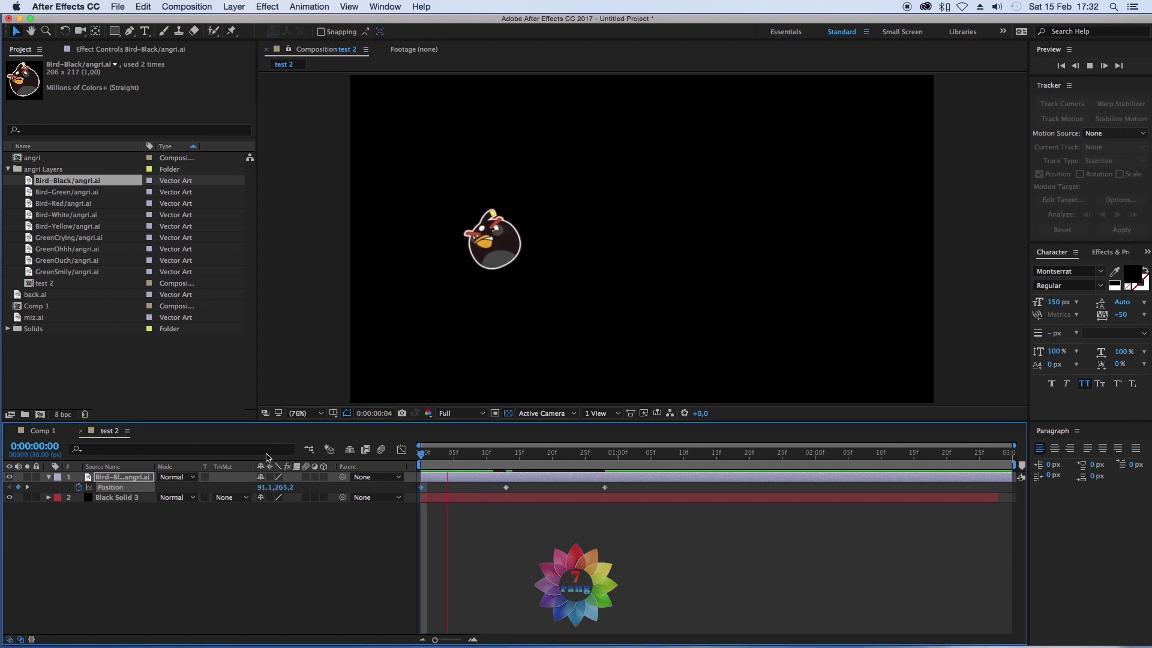
click(784, 459)
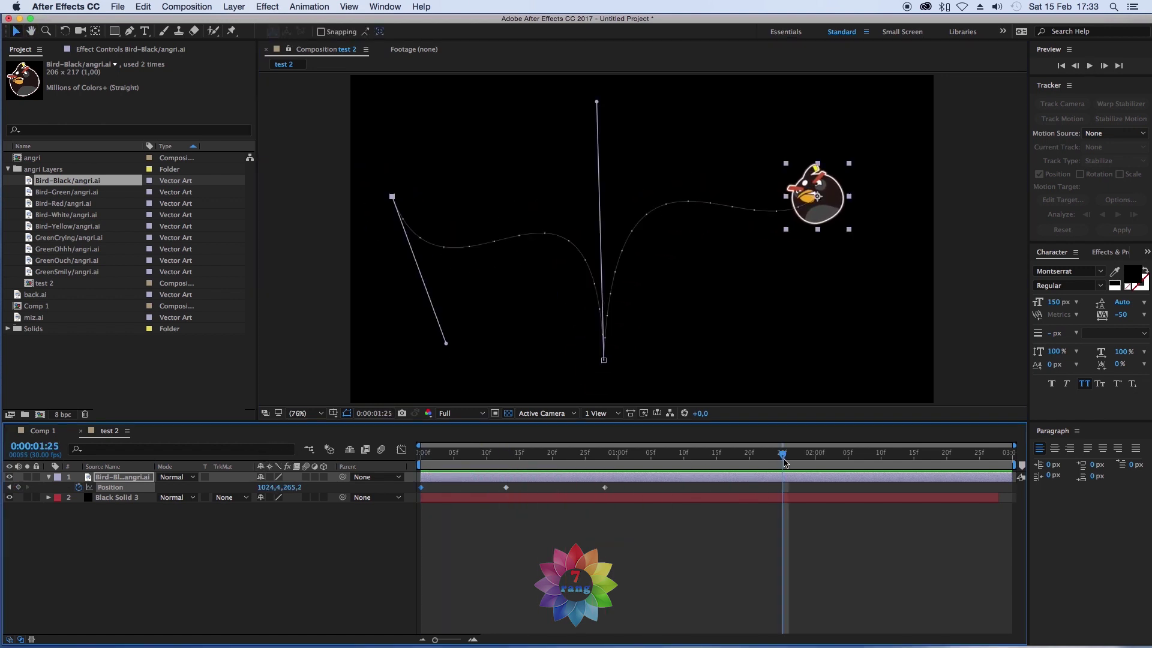
key(Home)
key(space)
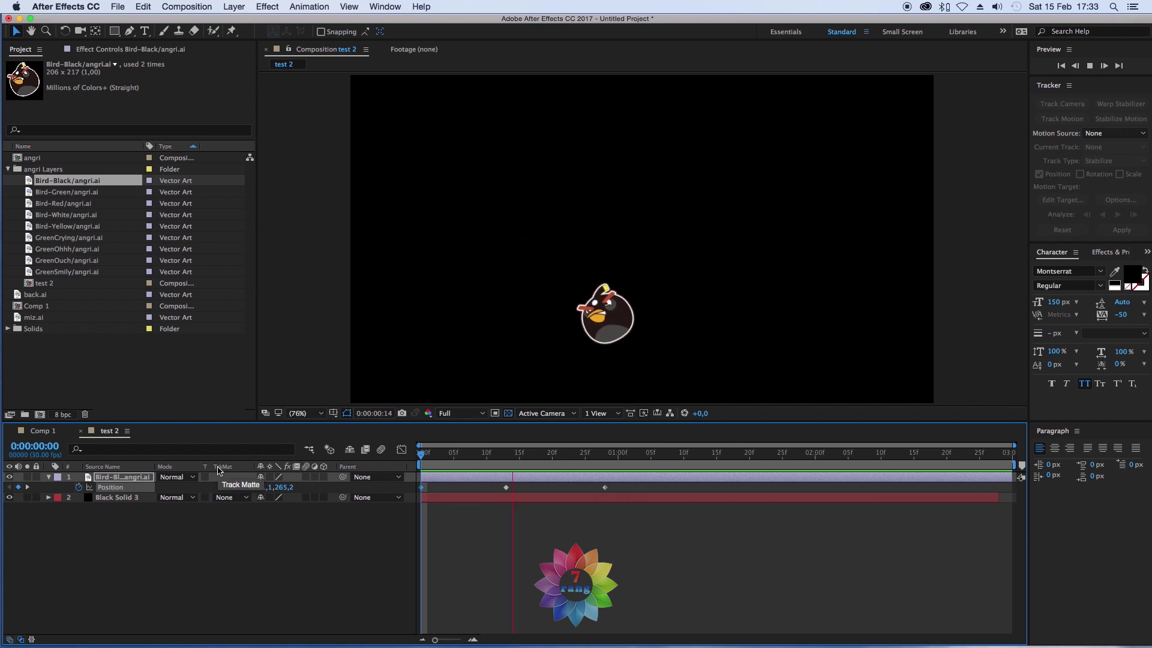
click(679, 457)
click(596, 462)
drag(596, 462, 506, 459)
- Raise the first and last keyframe handles into two arches, preview, and switch to Comp 1
drag(446, 345, 488, 33)
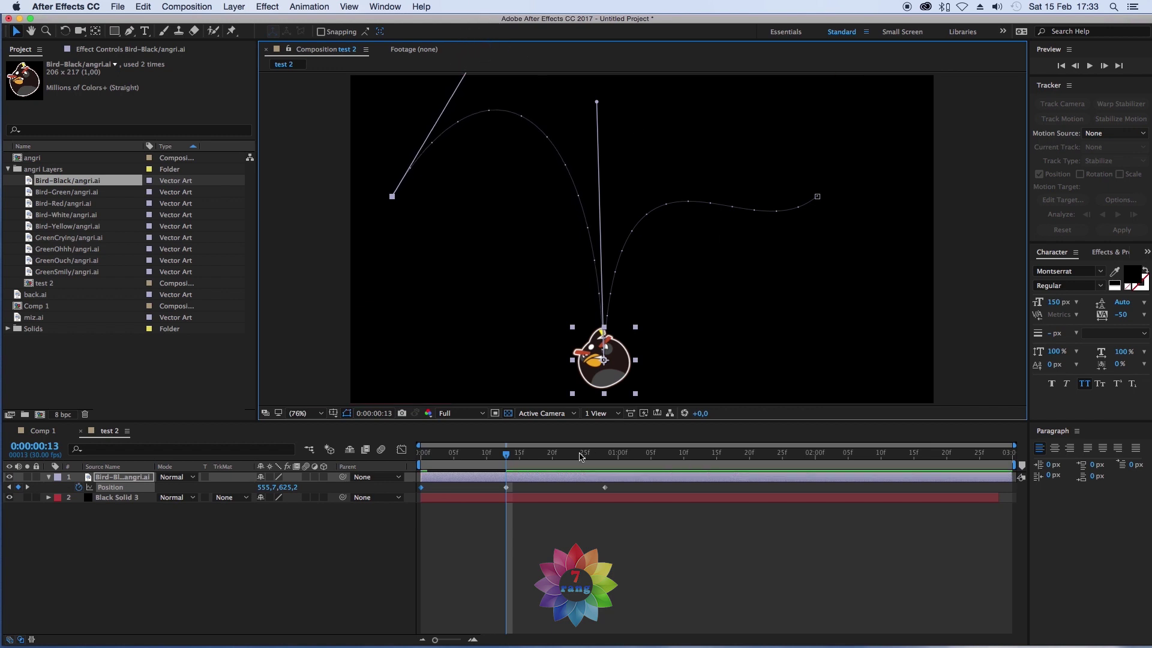
click(605, 487)
drag(748, 255, 688, 6)
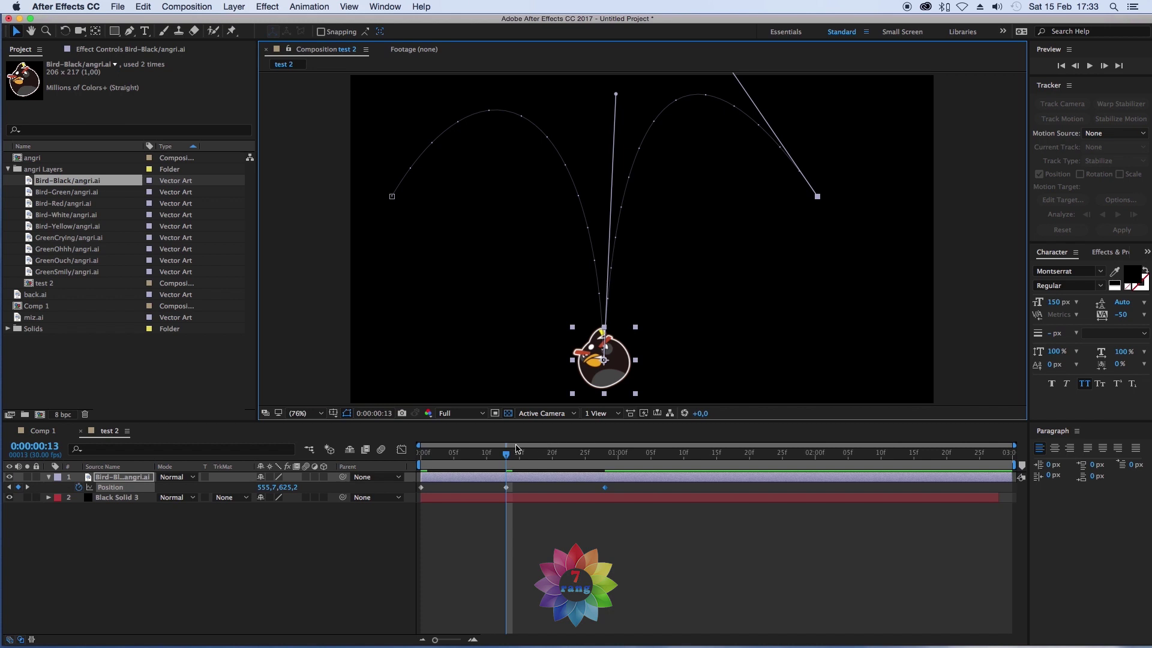
drag(437, 459, 421, 459)
key(space)
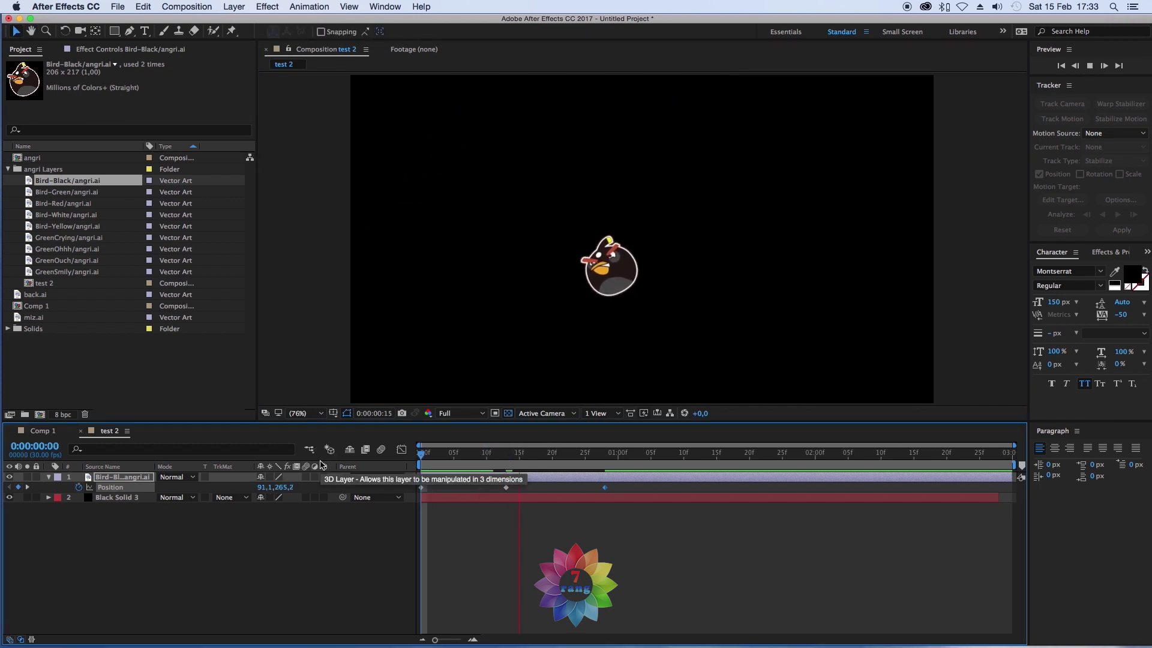
key(space)
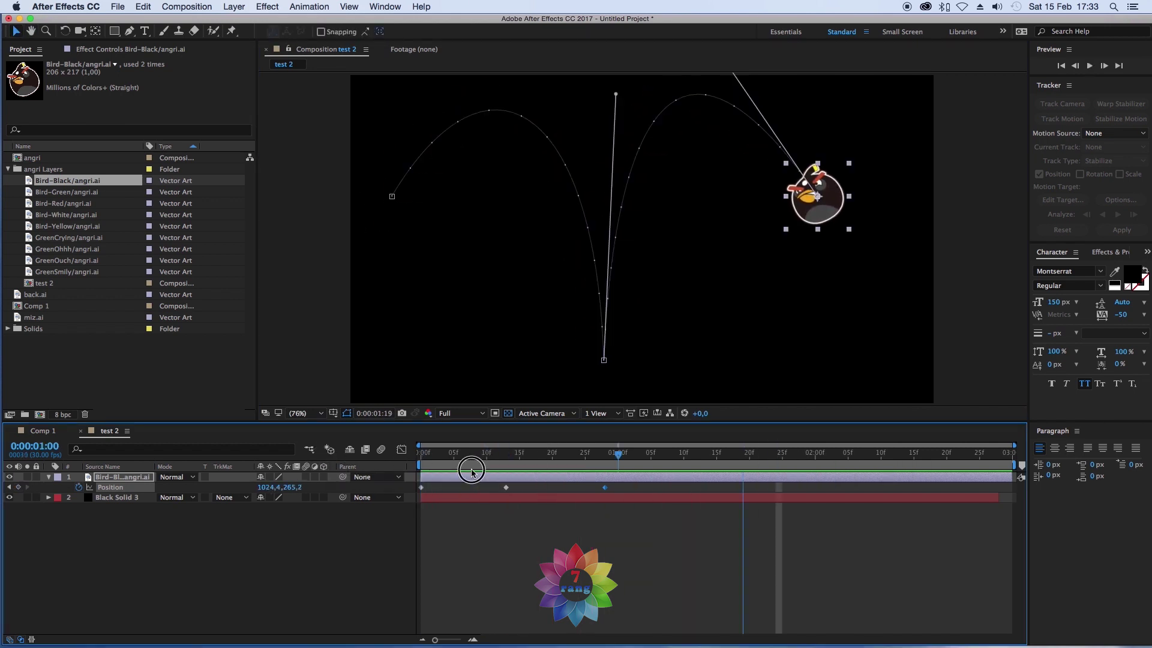
key(space)
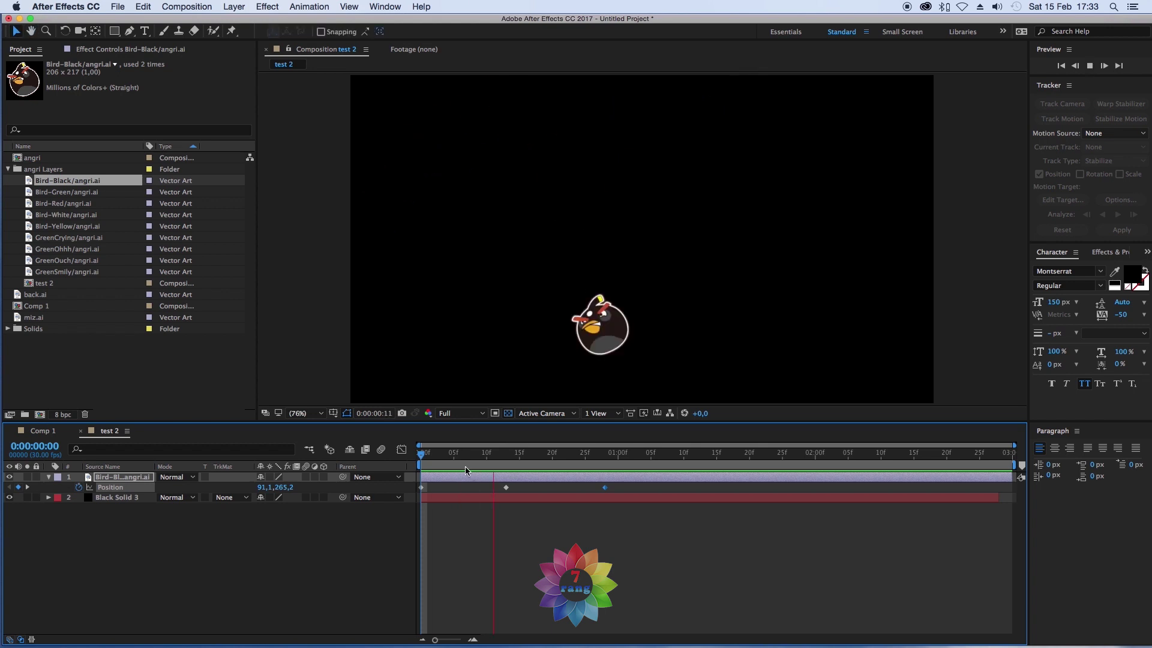
key(space)
click(40, 432)
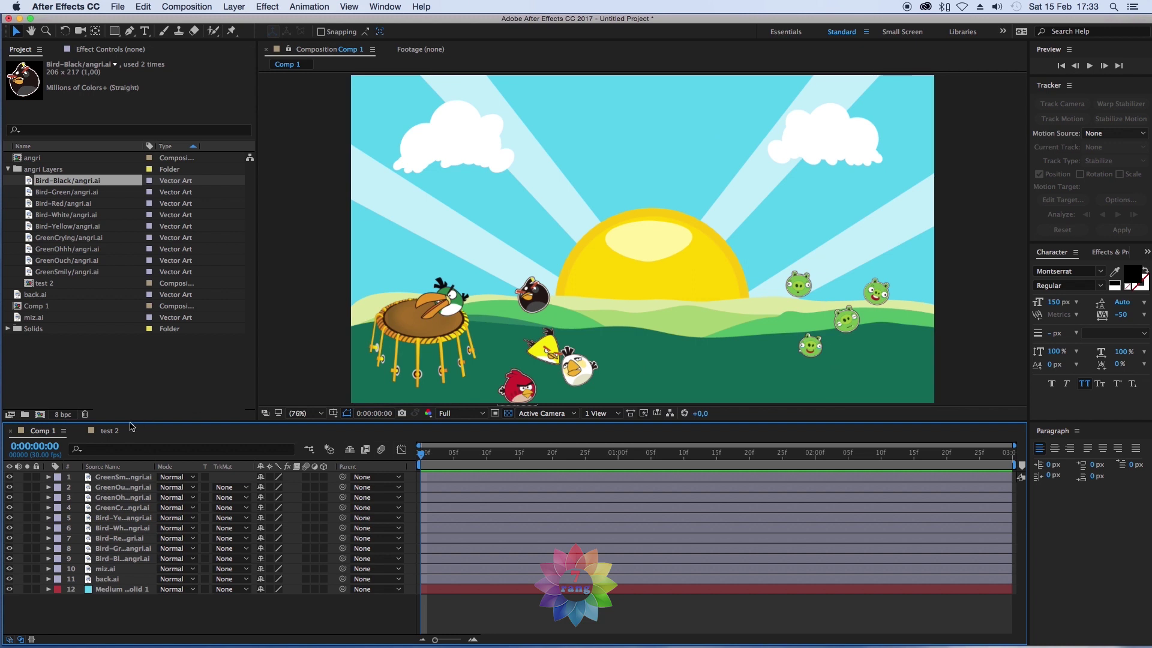
- Return to the test 2 comp and preview the bird's motion from the start
click(108, 431)
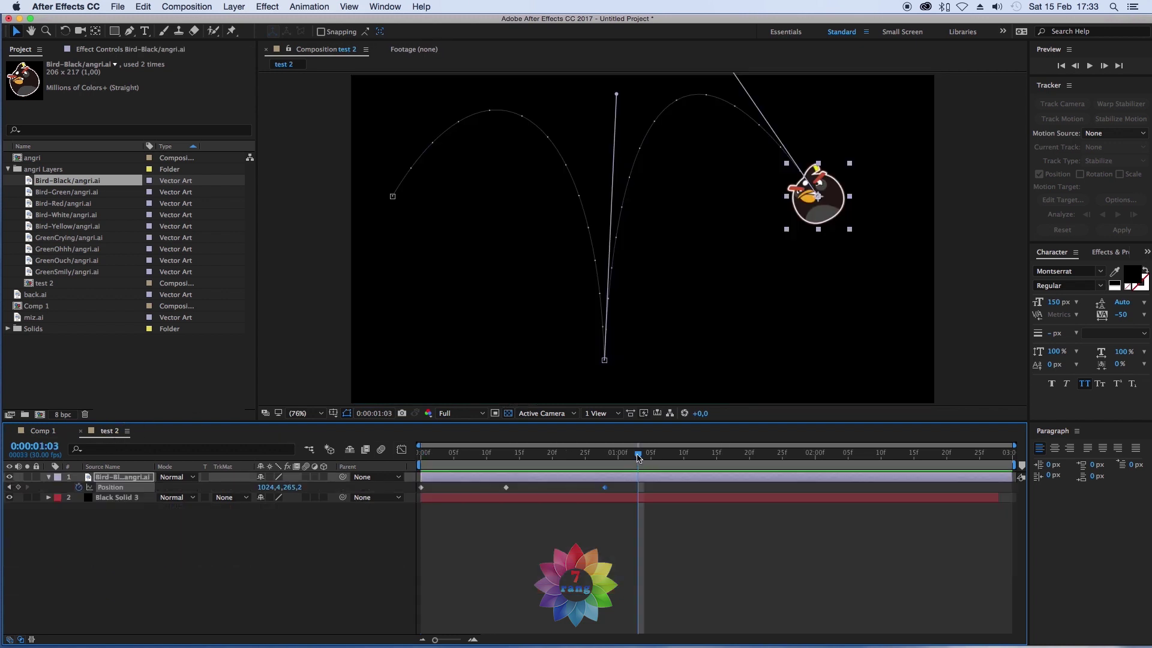
drag(638, 458, 343, 471)
key(space)
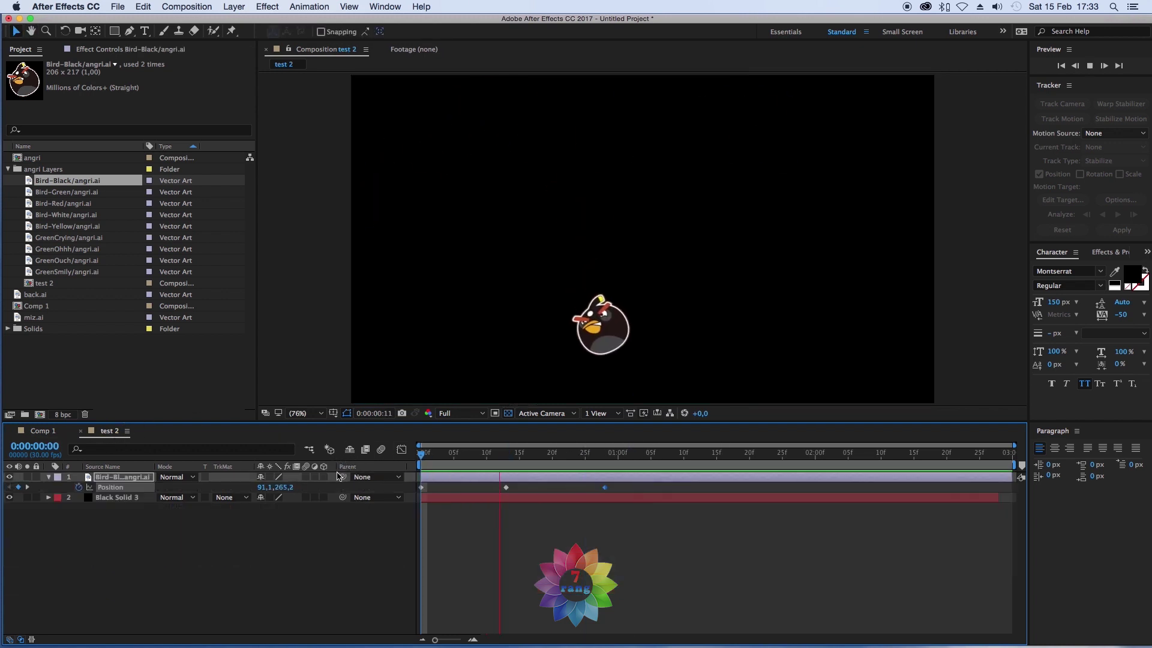
- Reshape the bird's path around frames 21 and 23, moving the top-right Position keyframe from 23f to 21f
mouse_move(738, 455)
mouse_down()
mouse_move(561, 466)
mouse_move(571, 466)
mouse_up()
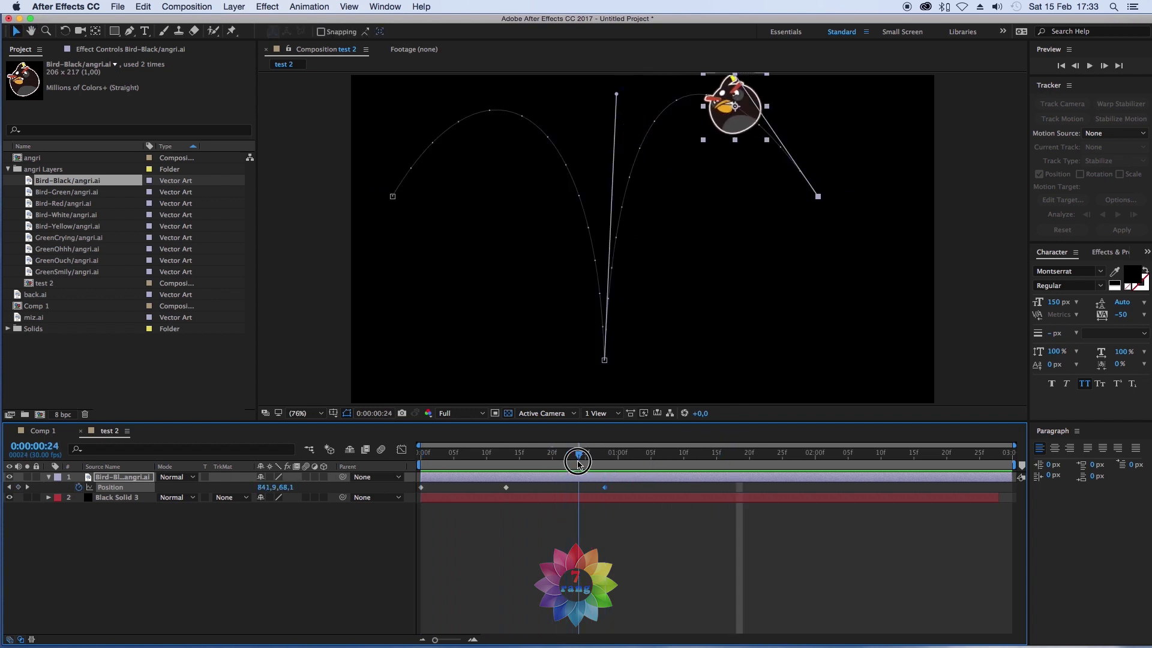
drag(820, 198, 863, 276)
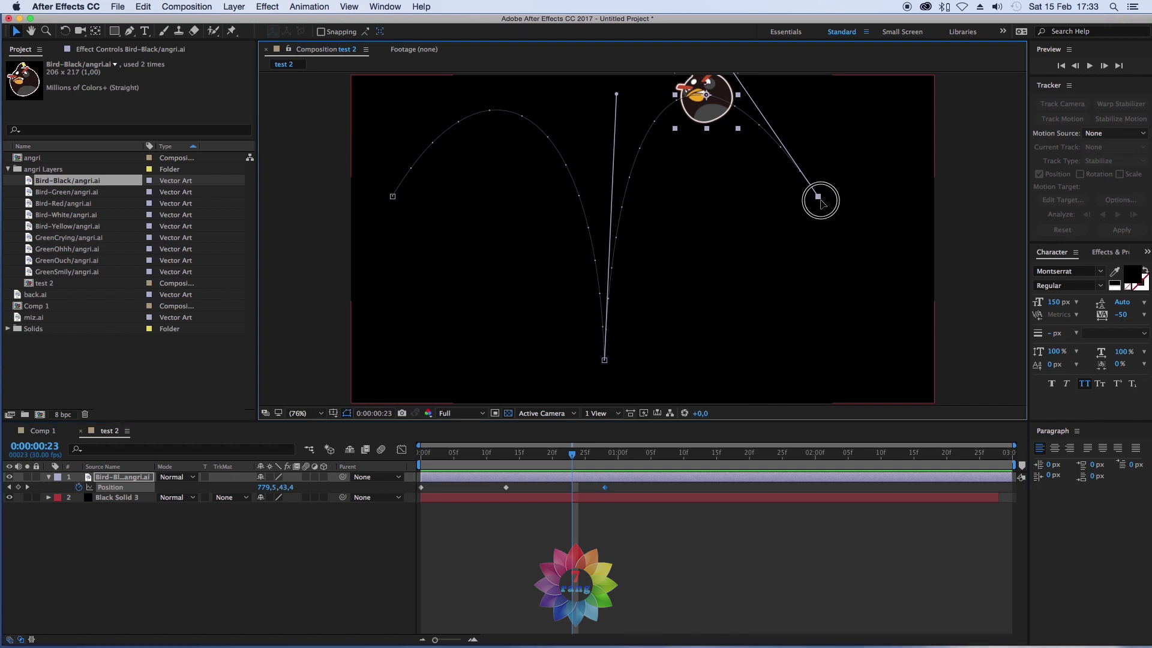
mouse_move(392, 197)
mouse_down()
mouse_move(378, 275)
mouse_move(378, 263)
mouse_up()
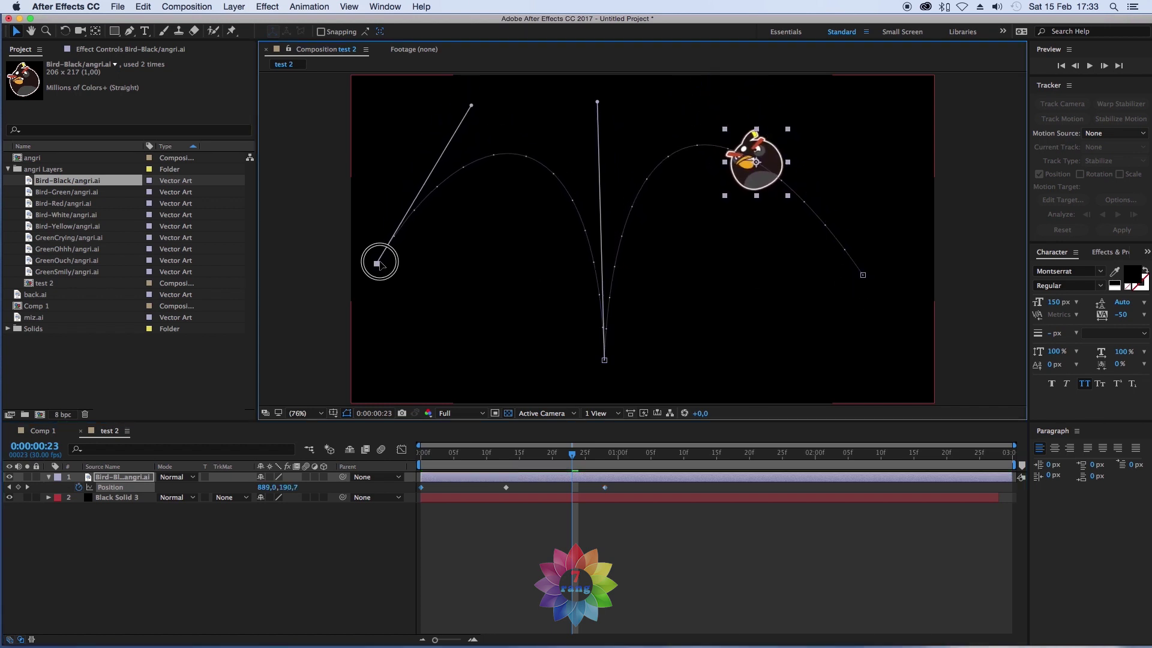
mouse_move(755, 164)
mouse_down()
mouse_move(717, 172)
mouse_move(705, 235)
mouse_up()
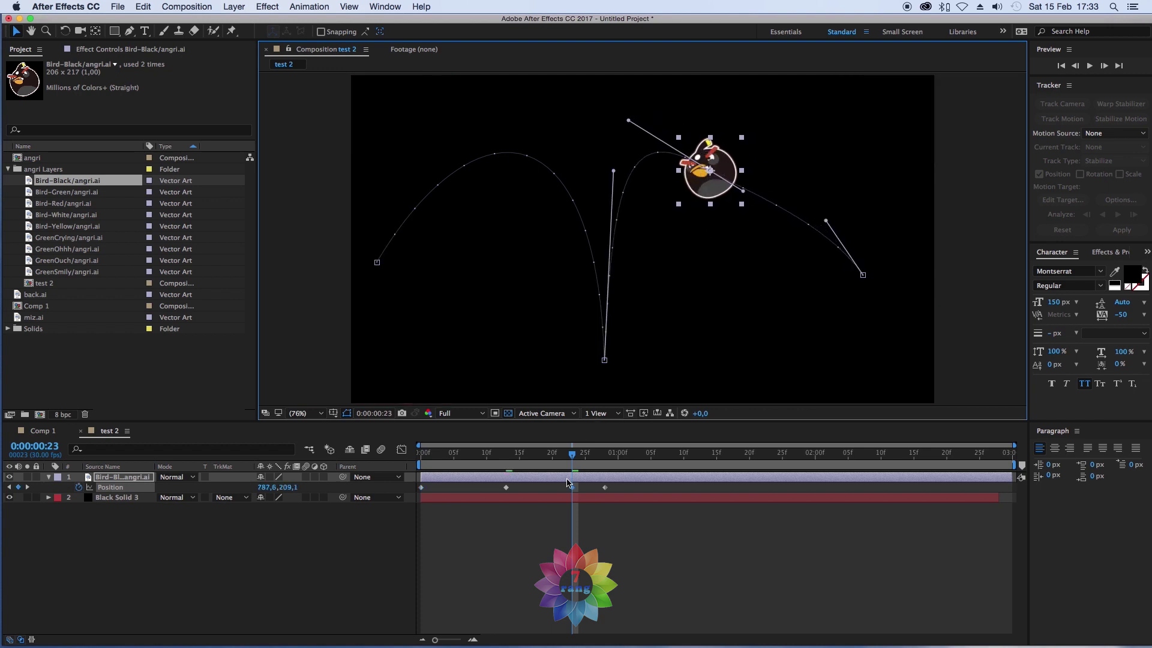
drag(573, 487, 559, 488)
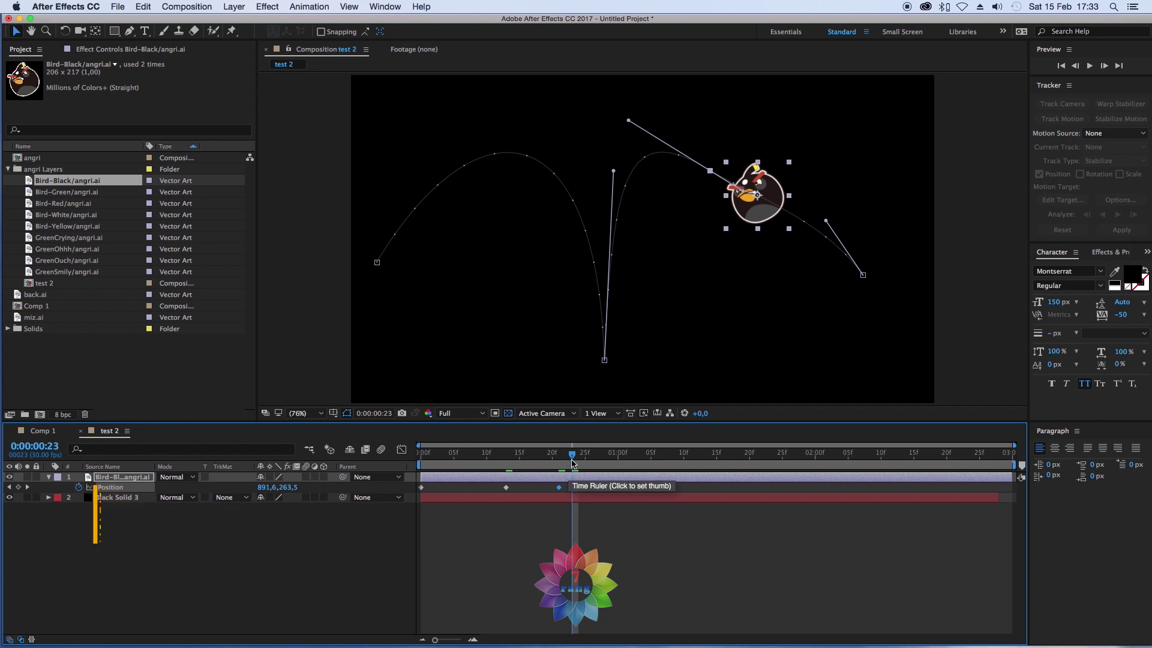
click(560, 456)
- Set the 21f Position keyframe's spatial interpolation to Continuous Bezier
right_click(559, 487)
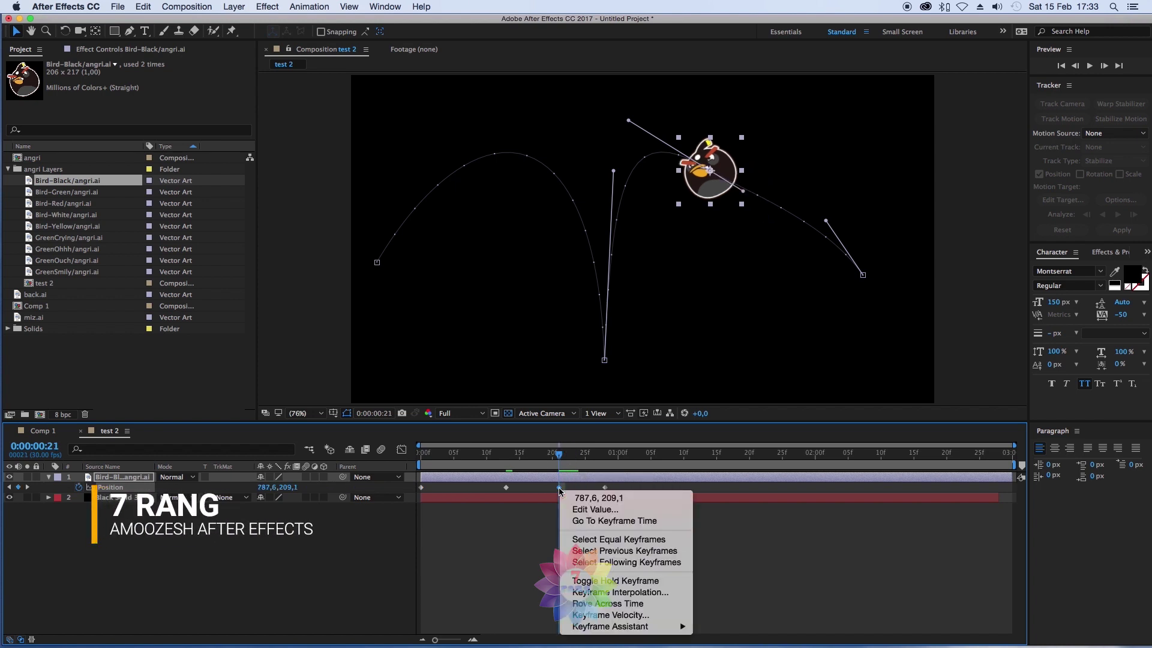
click(639, 592)
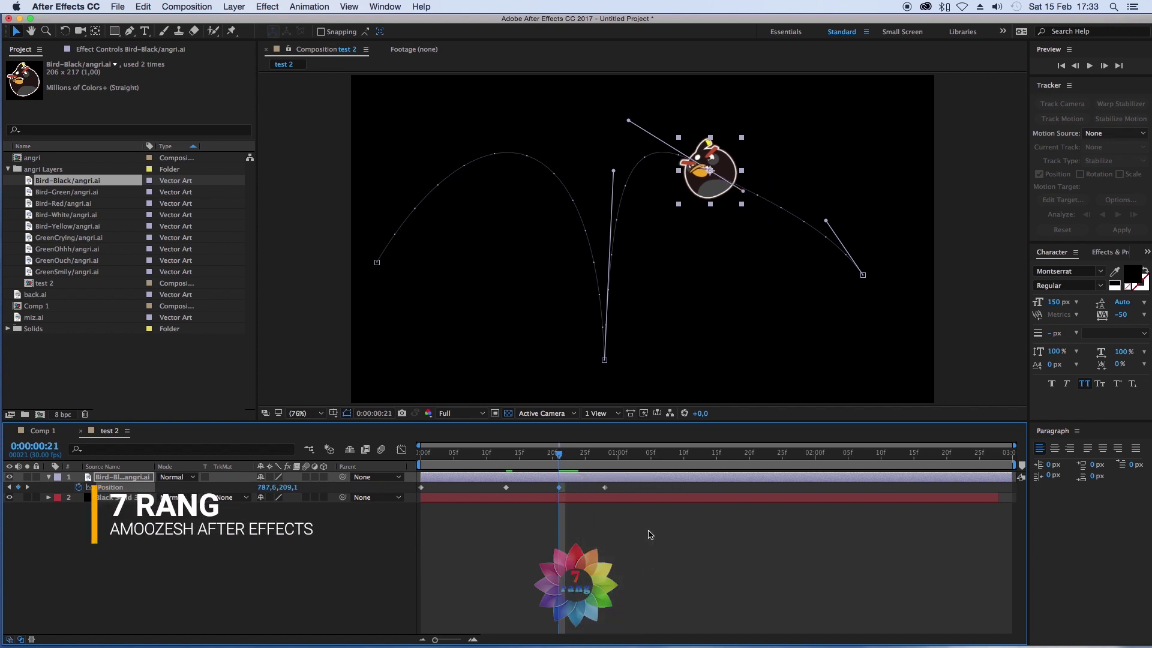
click(636, 282)
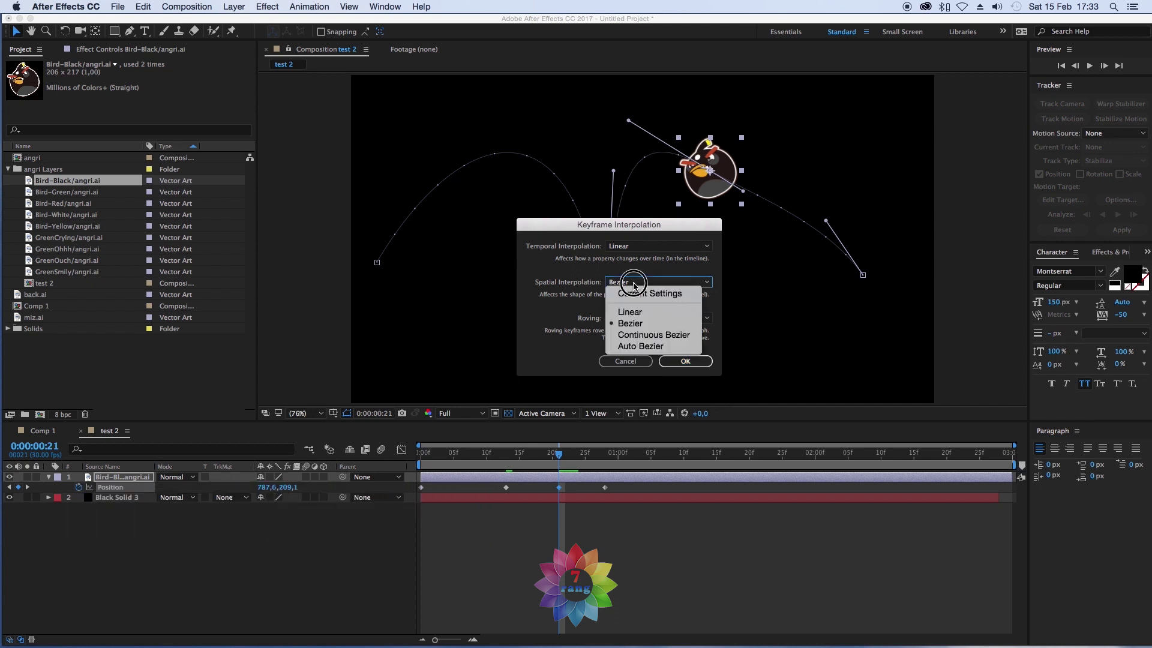
click(638, 335)
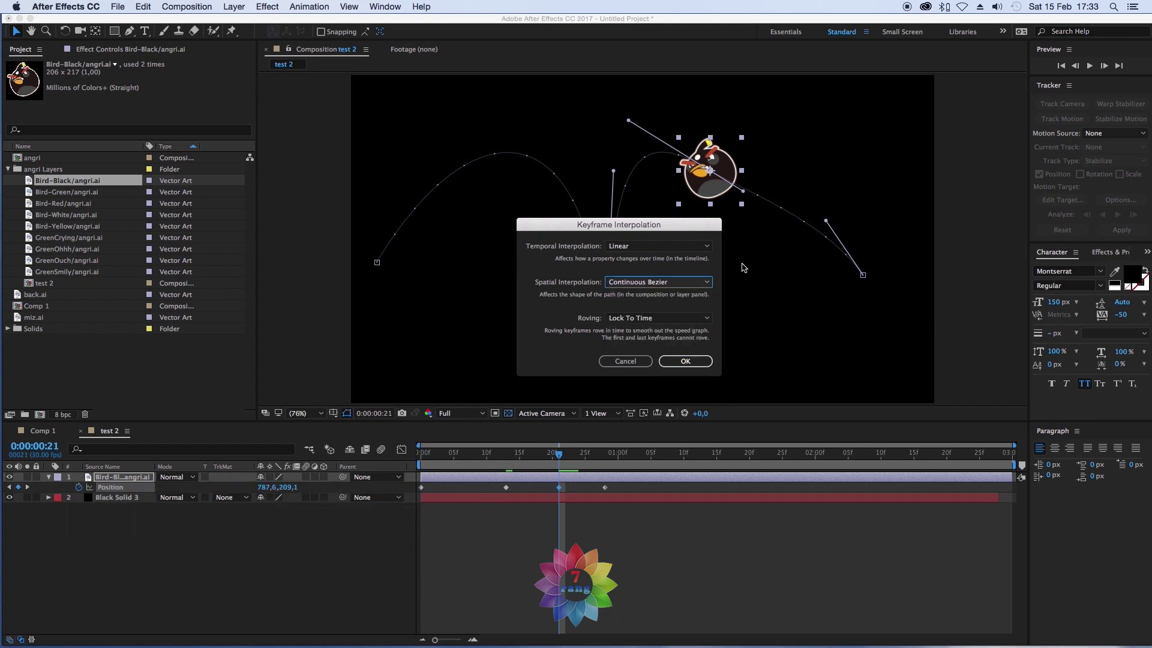
click(684, 361)
- Pull out the frame-21 keyframe's tangent handles to flatten the top of the second arc
click(755, 162)
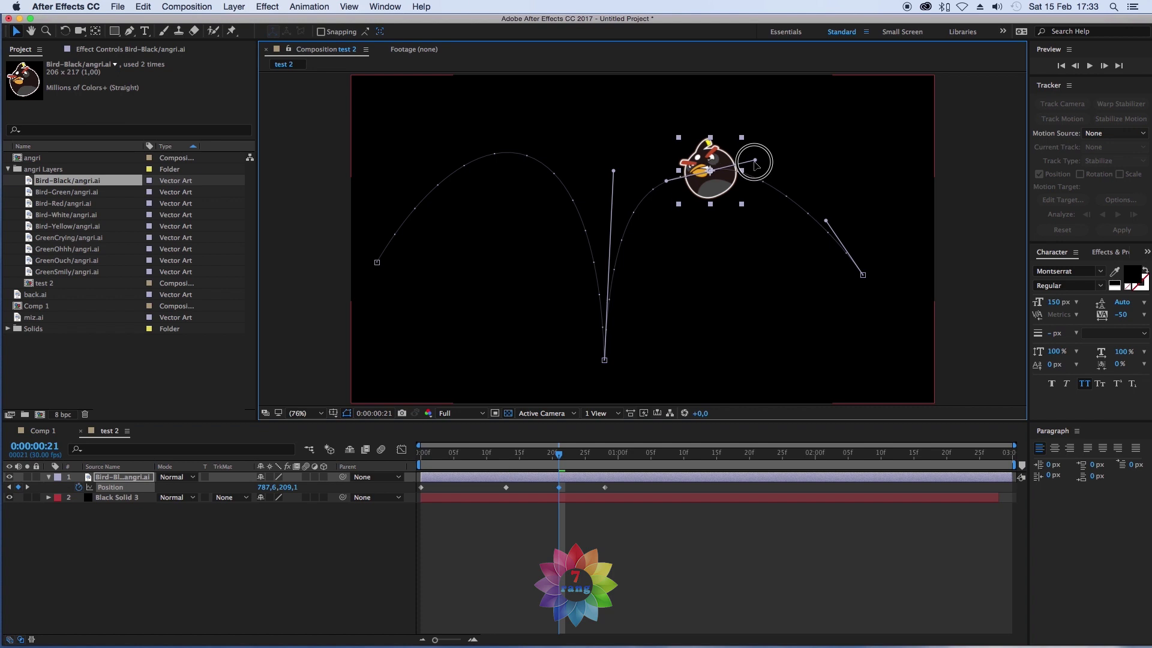
drag(755, 162, 825, 172)
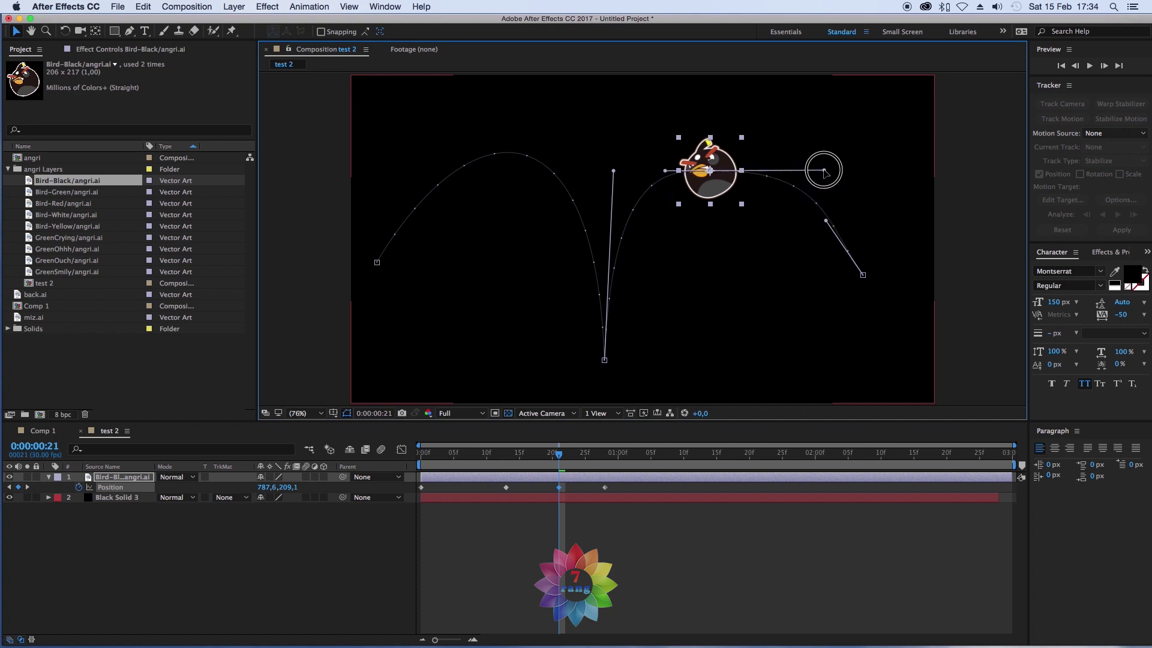
drag(663, 172, 624, 171)
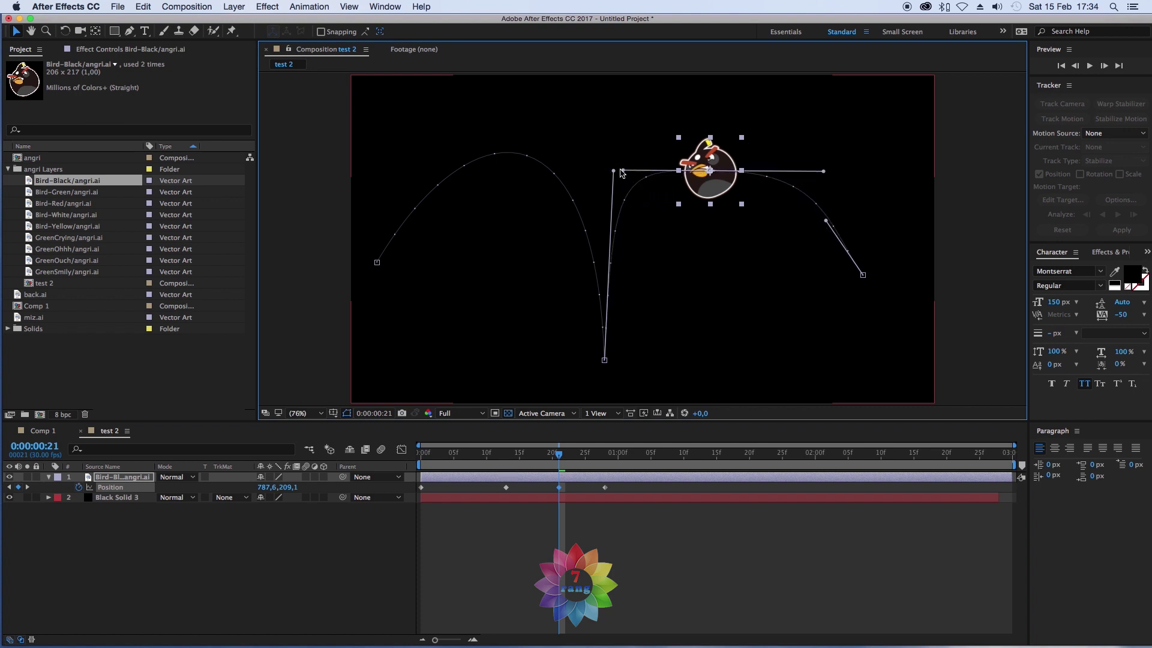
- Add a Position keyframe at frame 5, round the first arc, and adjust the start, end and bounce points
drag(550, 456, 455, 459)
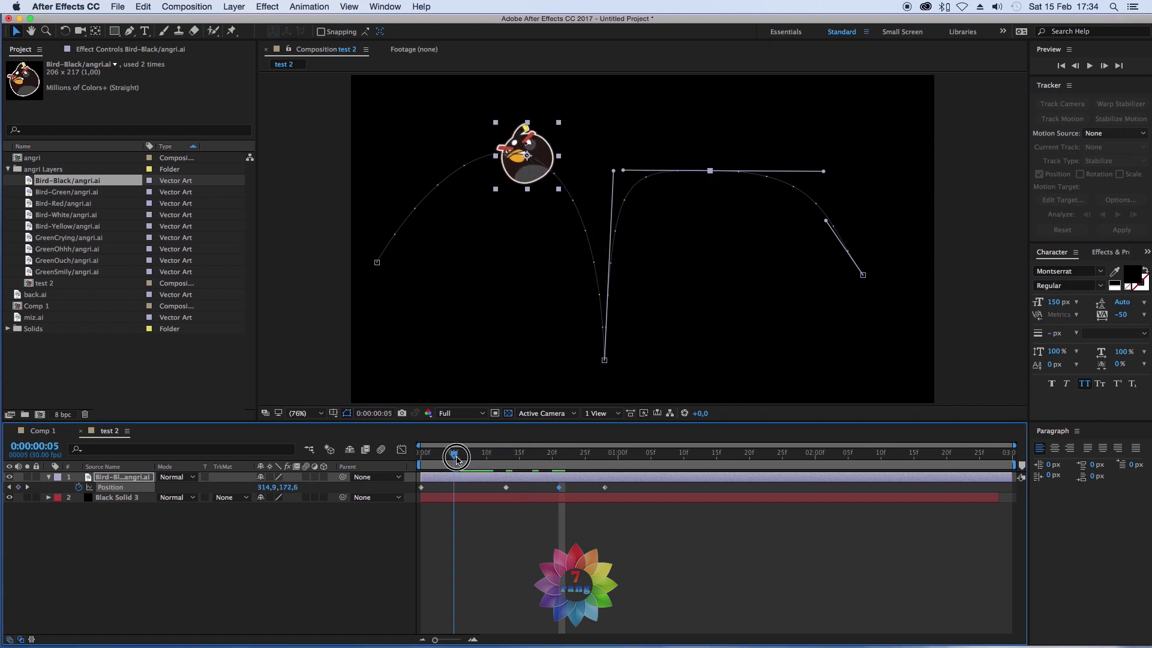
drag(504, 153, 622, 148)
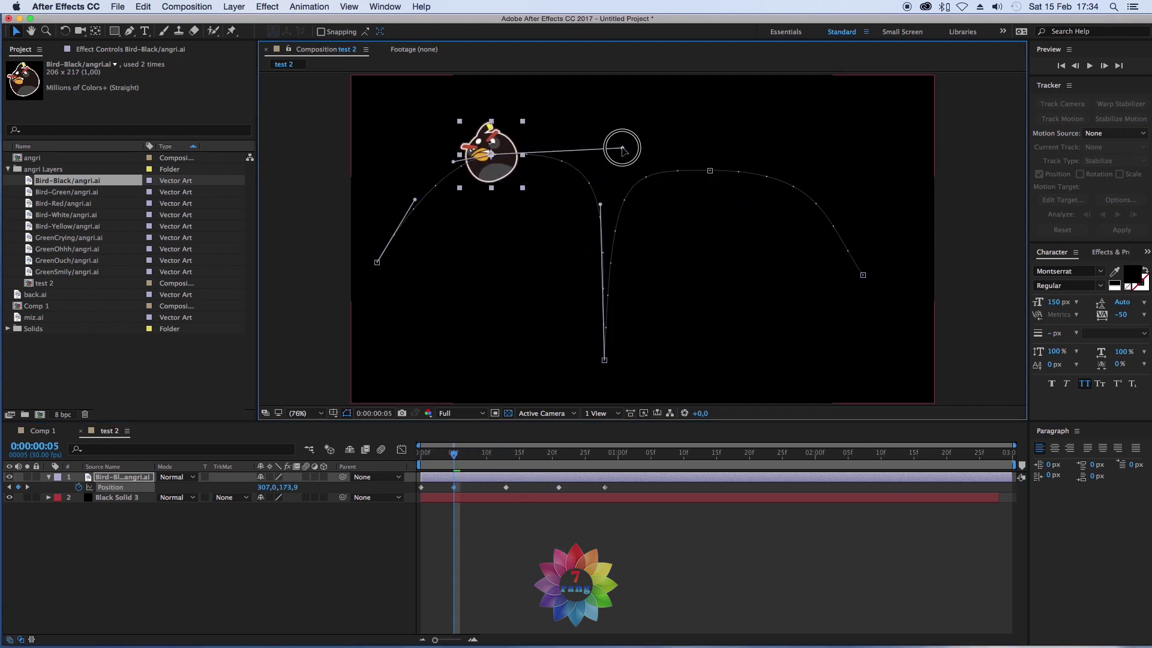
drag(453, 162, 384, 163)
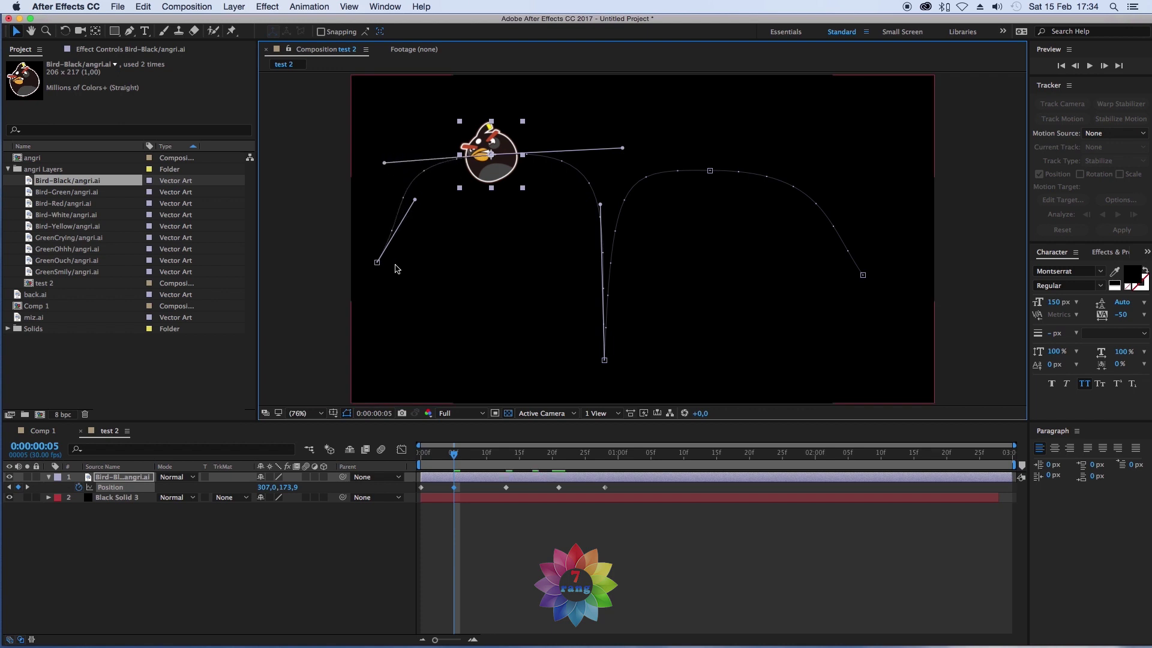
drag(378, 267, 372, 288)
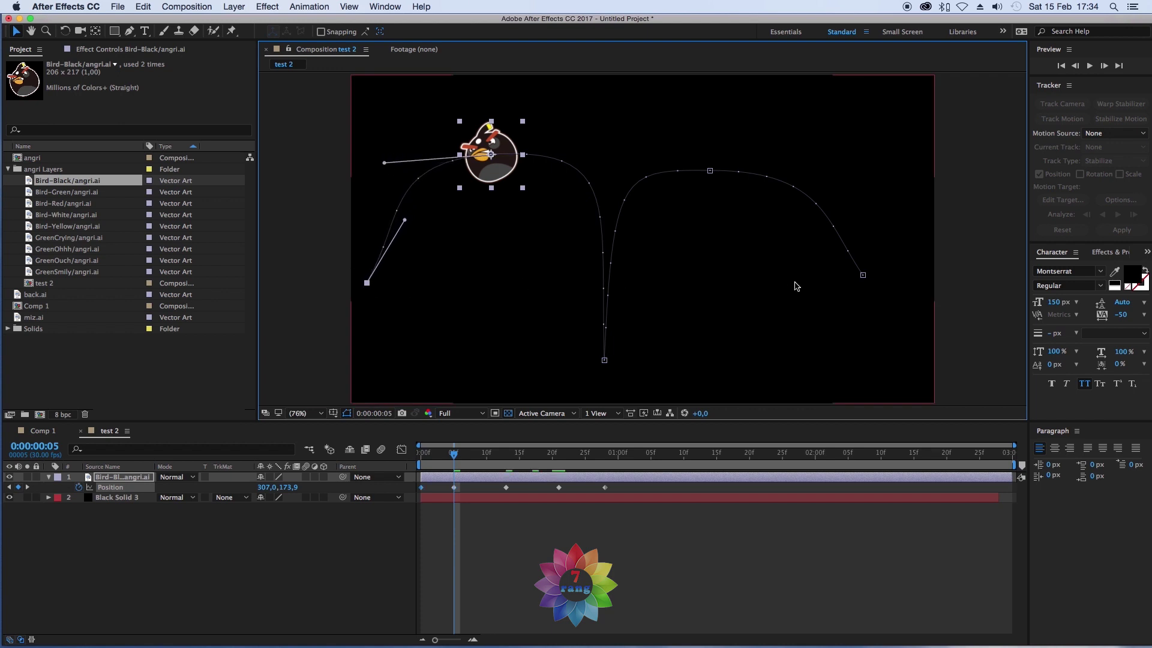
drag(864, 280, 894, 283)
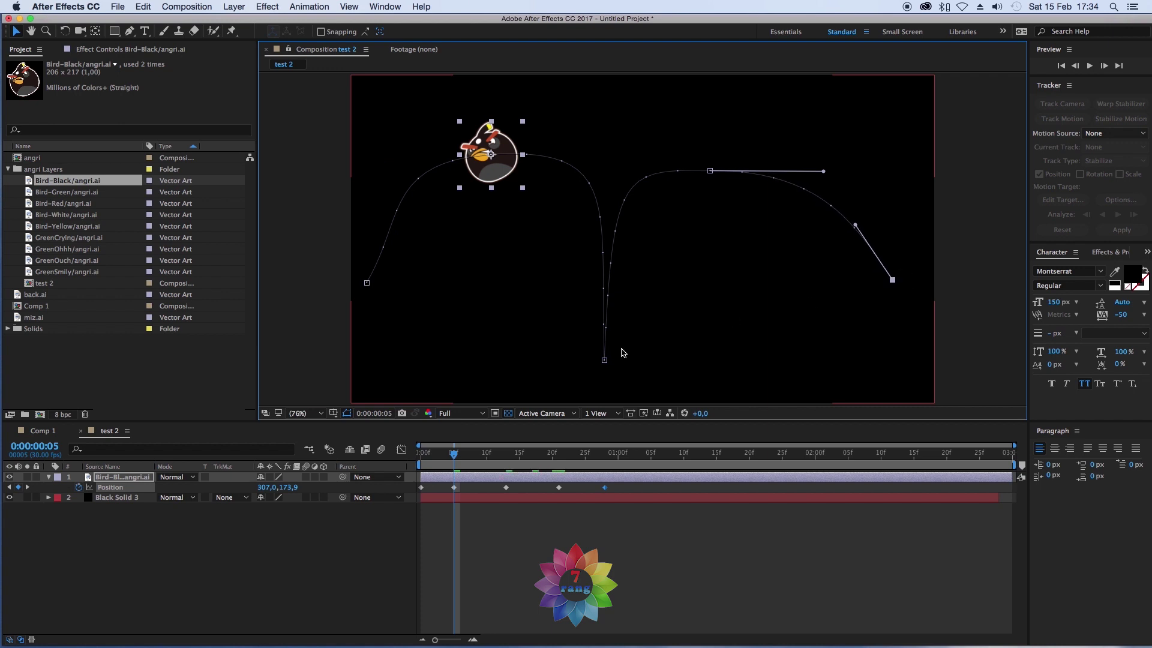
drag(605, 365, 624, 363)
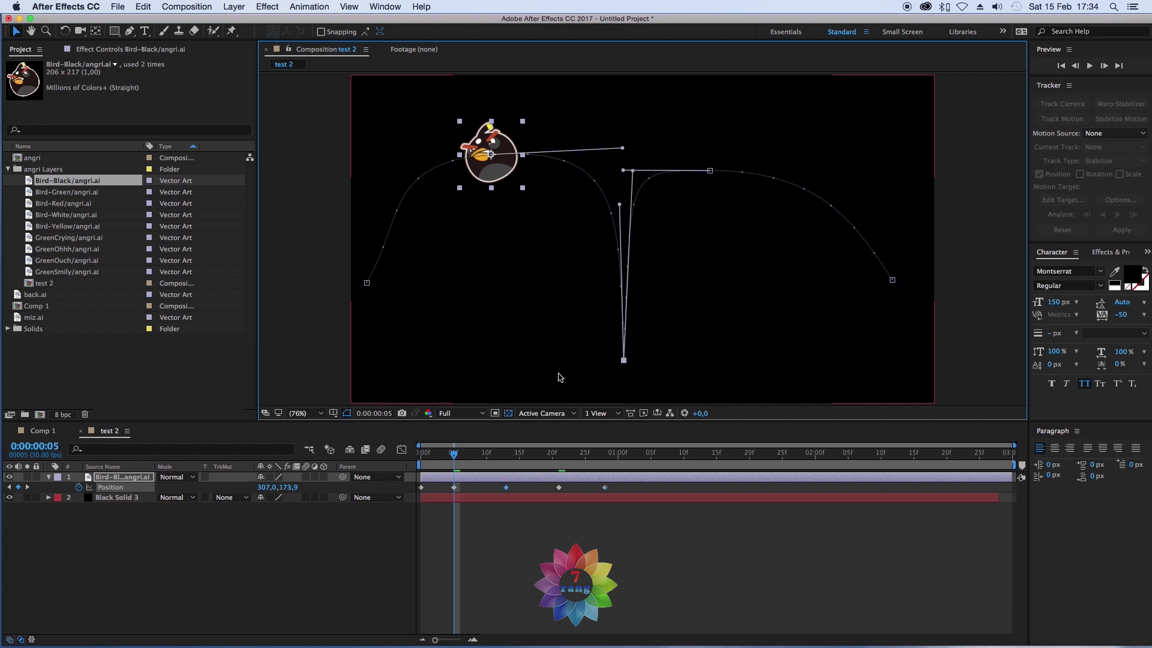
- Preview the bouncing motion twice from the start, then return to the first frame
key(space)
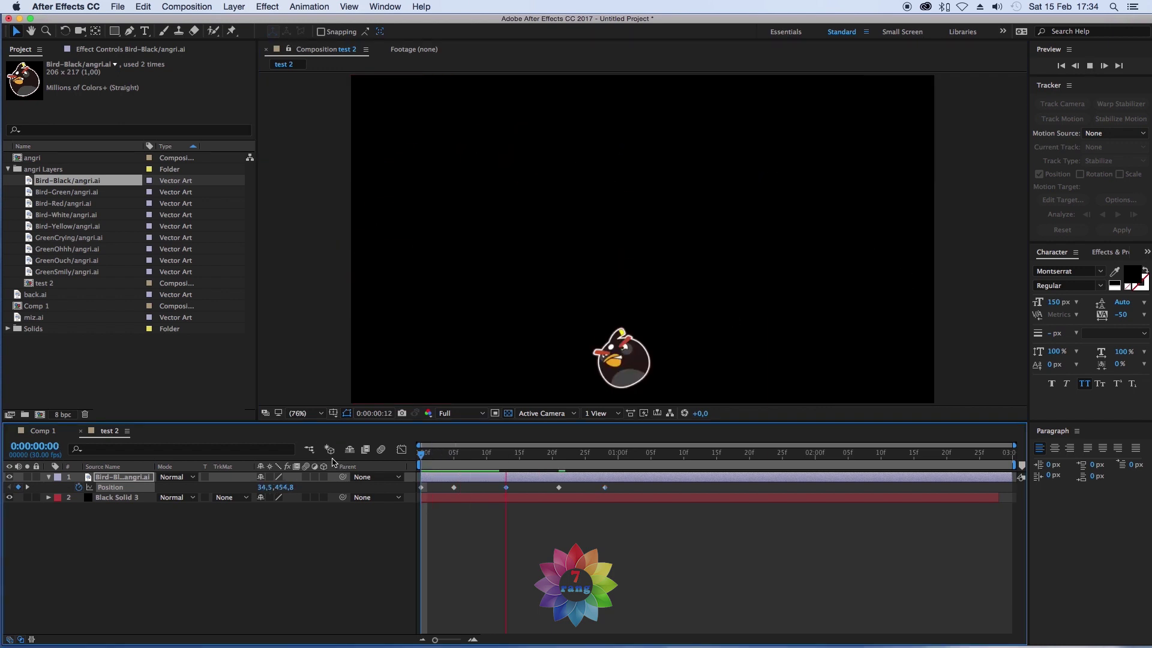
key(space)
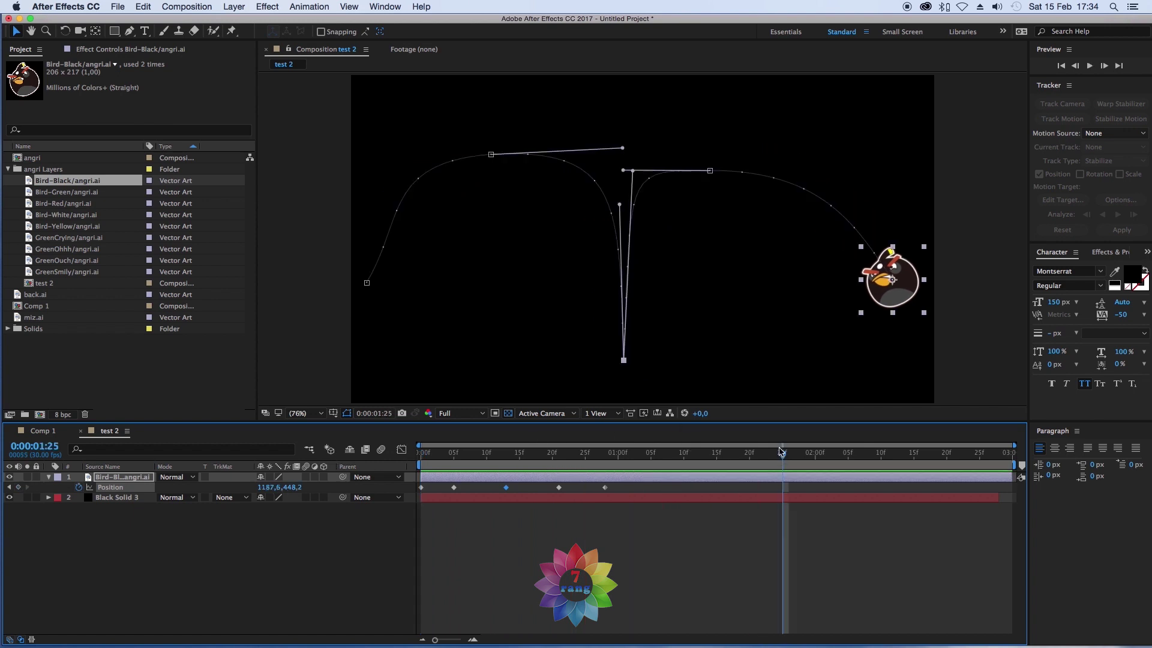
drag(781, 453, 298, 463)
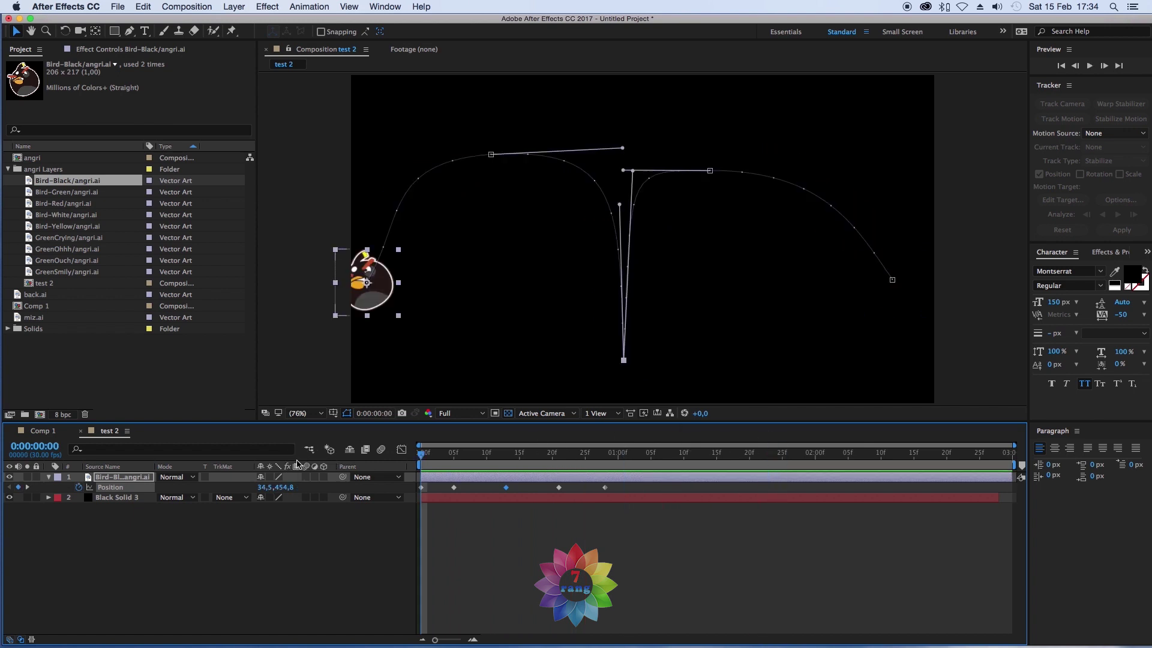
key(space)
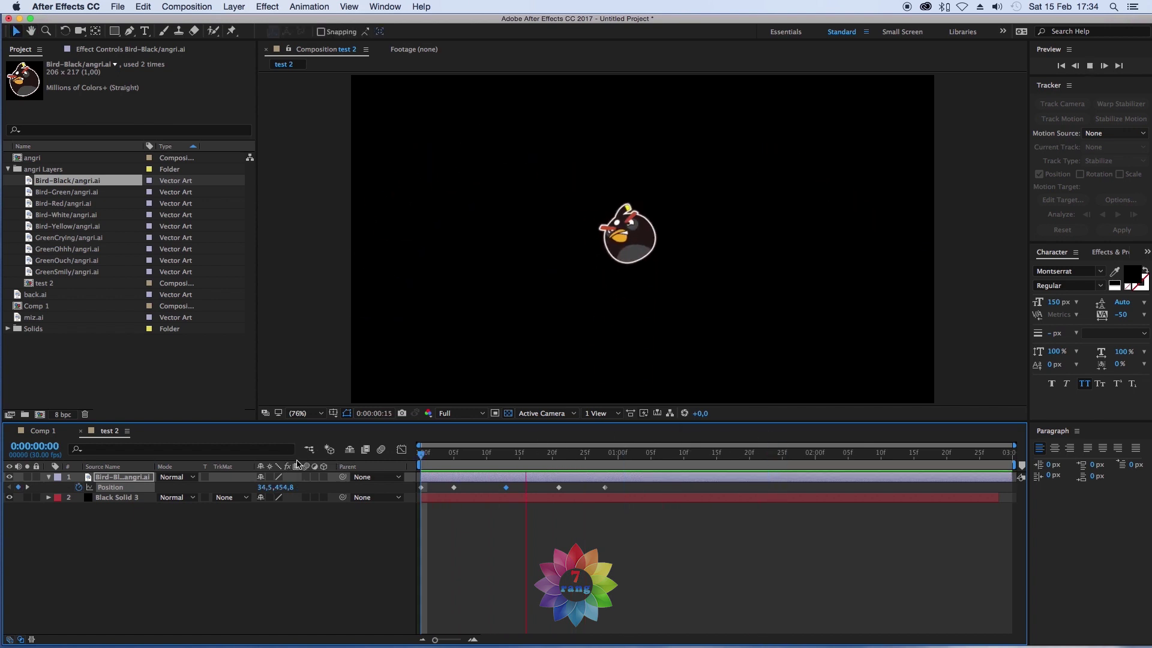
key(space)
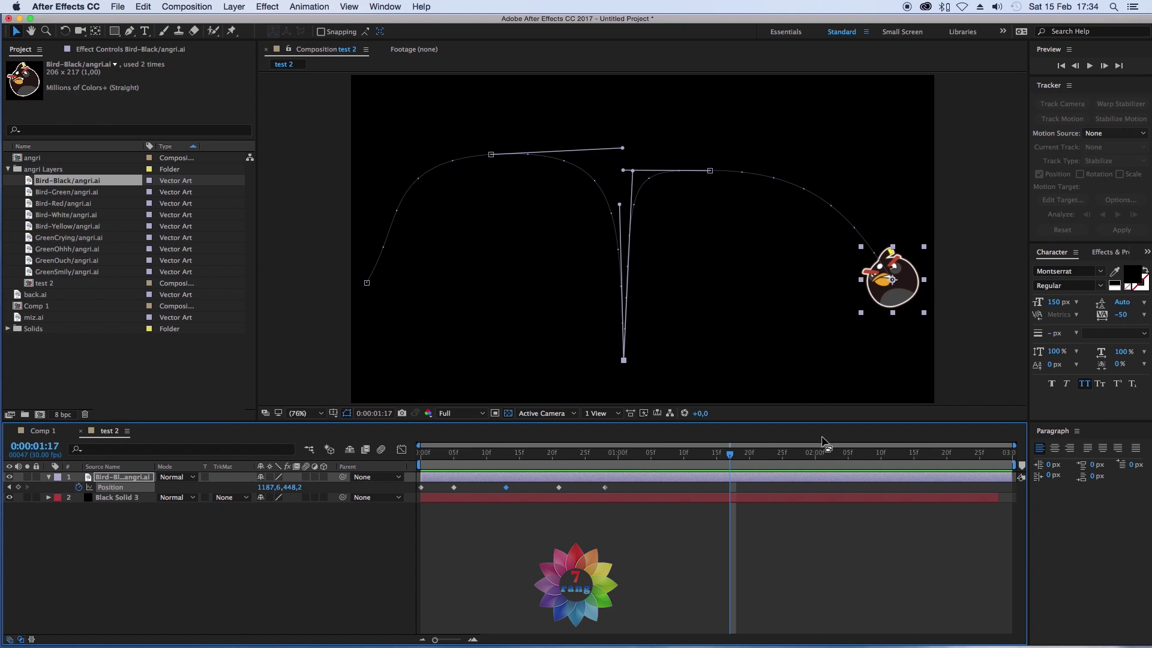
drag(730, 456, 379, 476)
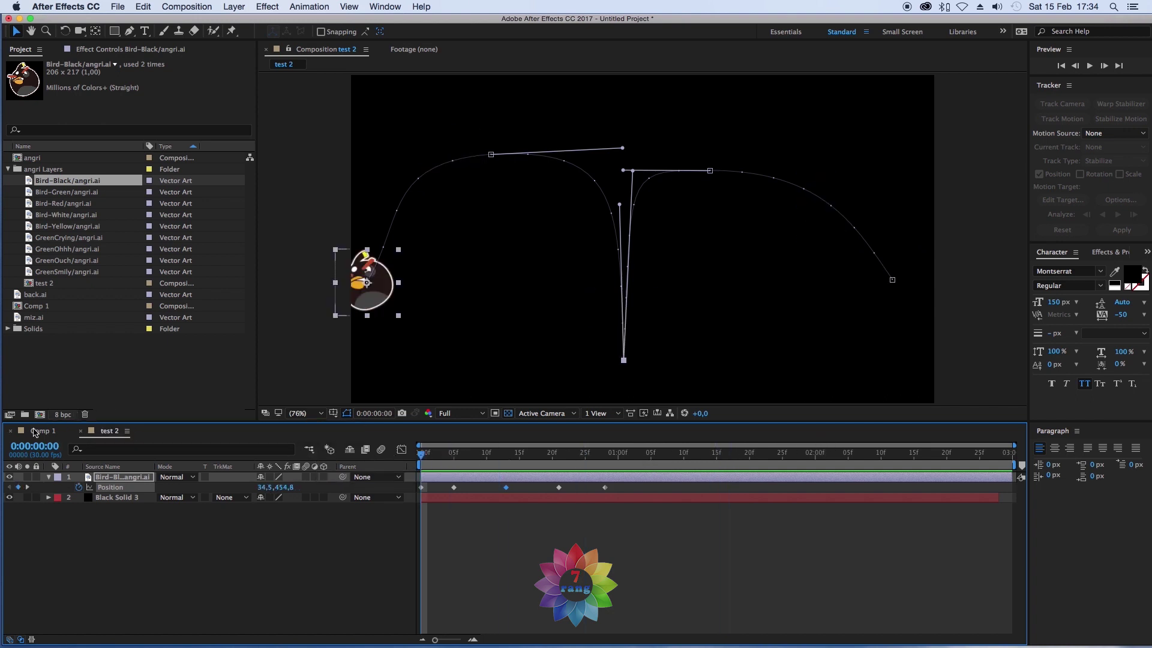
- Close the test 2 composition, leaving Comp 1 displayed
click(37, 431)
click(105, 431)
click(80, 431)
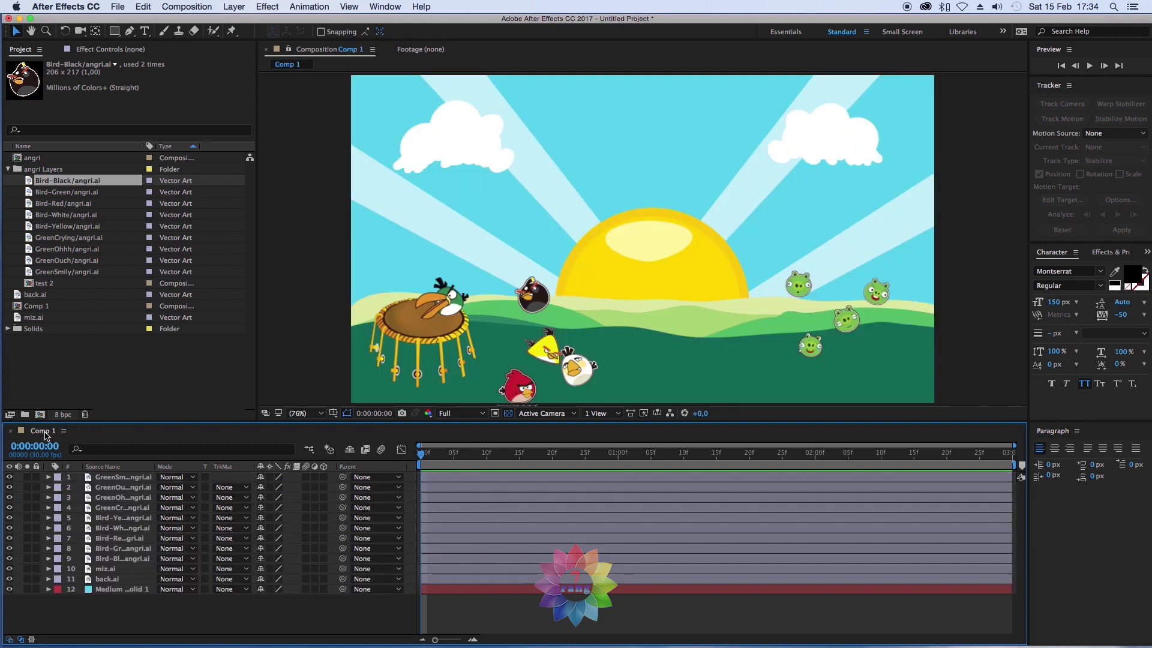
- Hide layers 1–10, then make only miz.ai, Bird-Black and the four green pig layers visible
drag(10, 477, 19, 547)
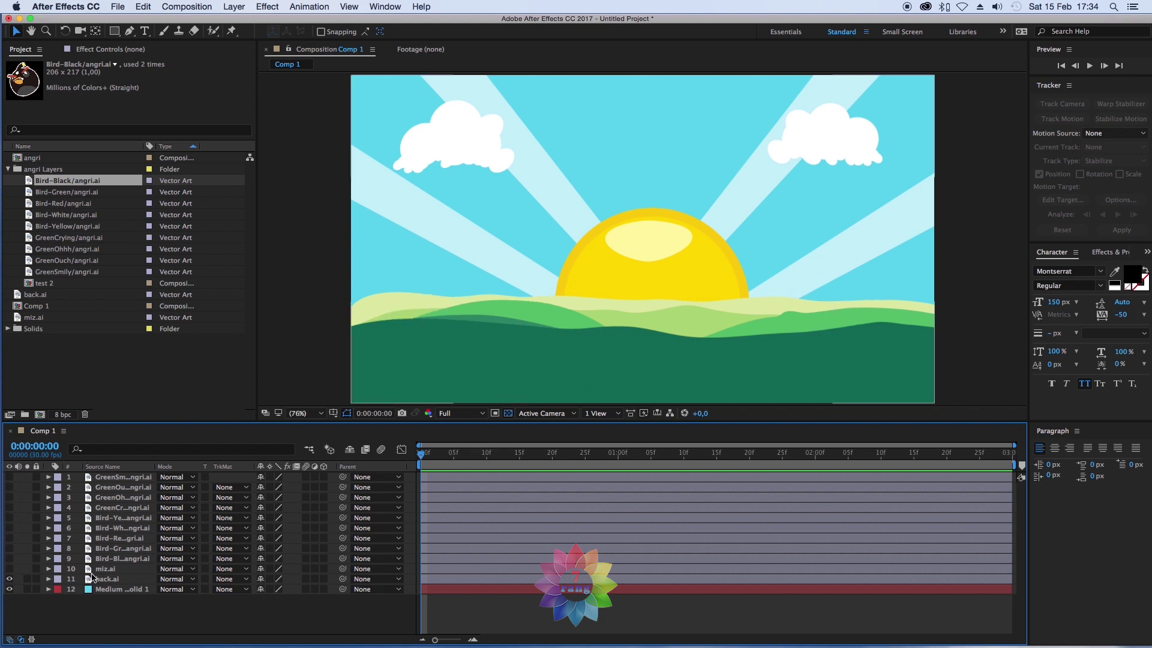
click(10, 569)
click(9, 559)
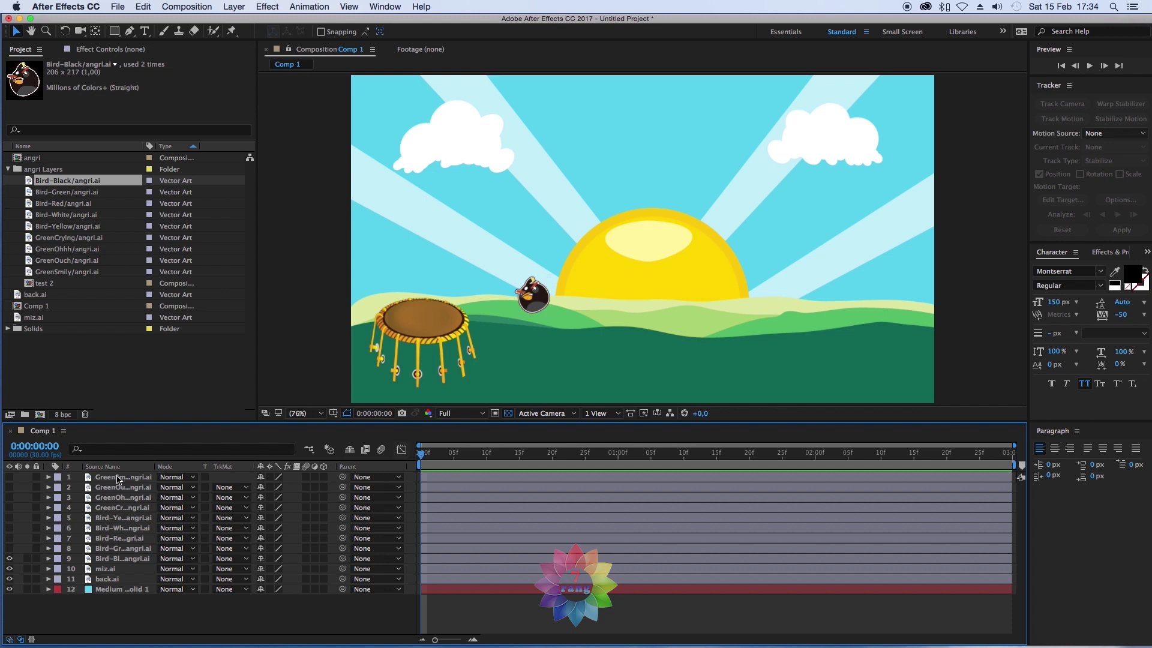
drag(10, 477, 10, 497)
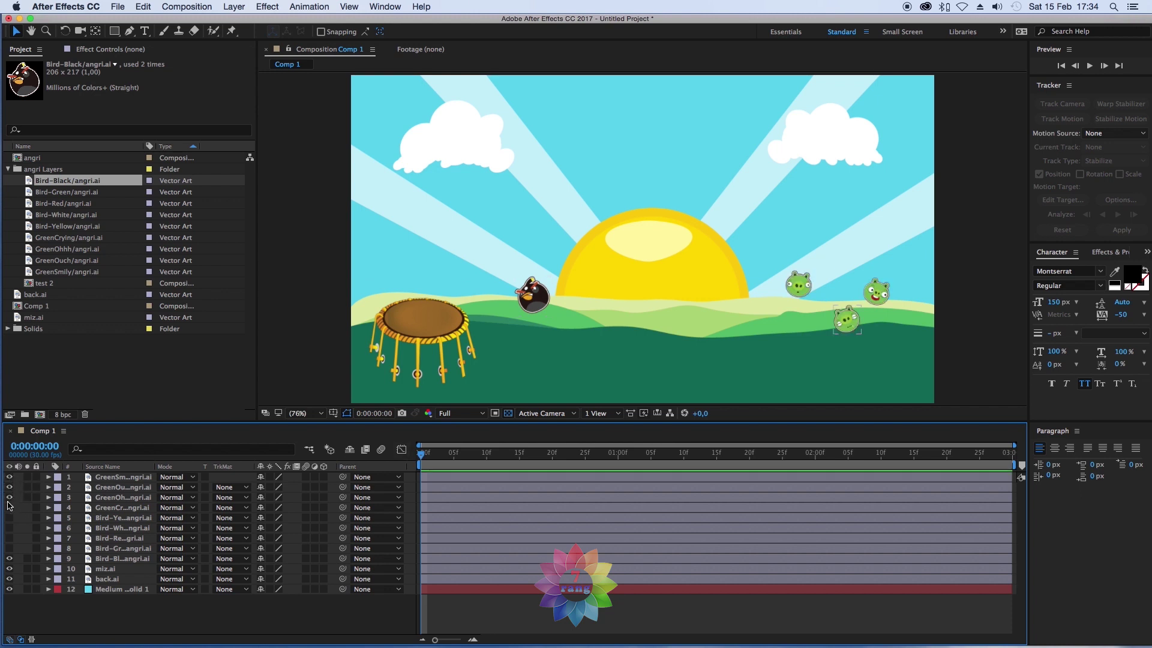
click(10, 508)
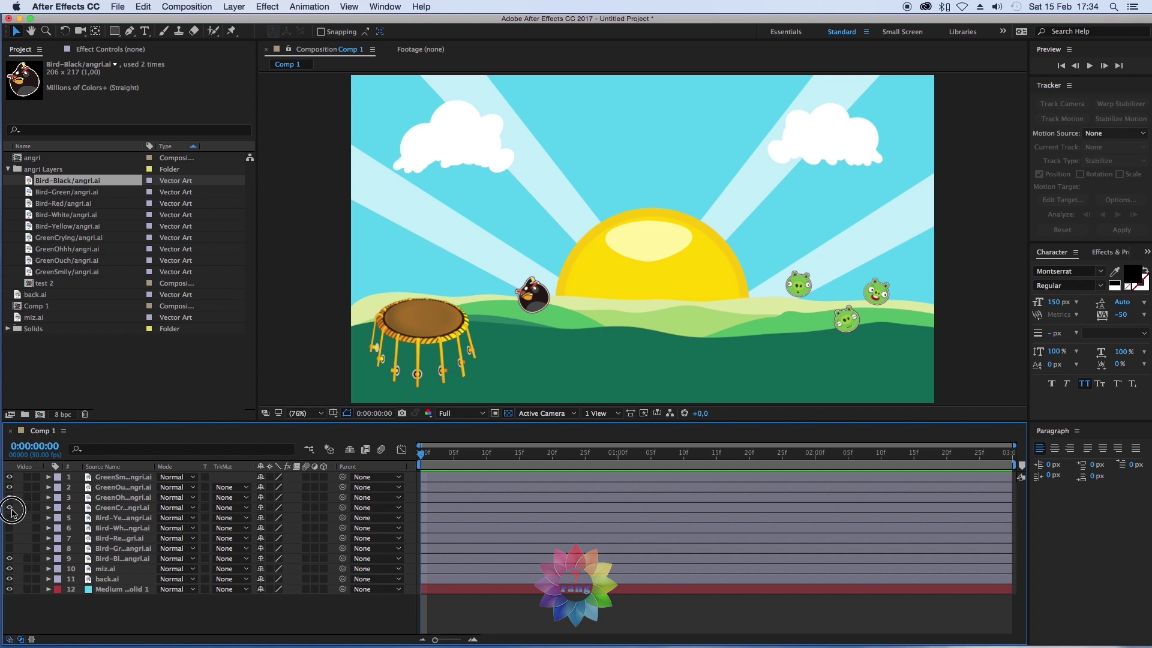